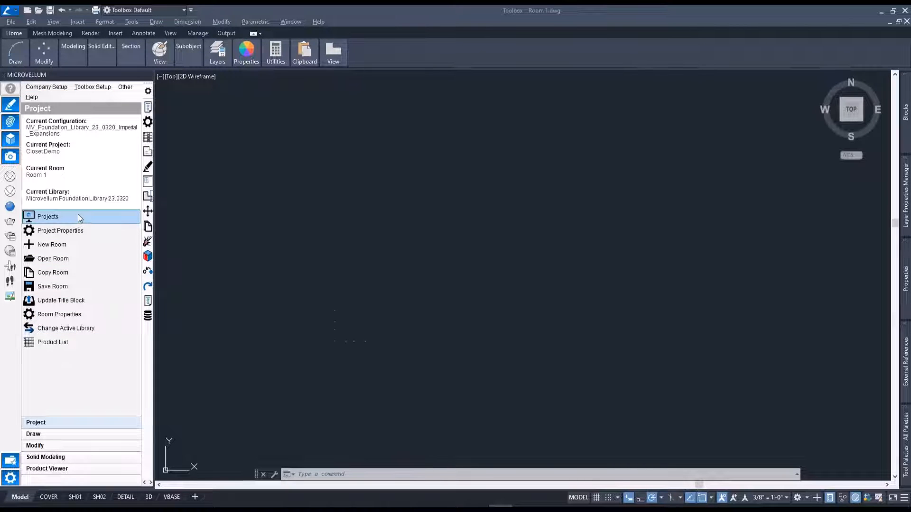
# Create a room named Room 2 in the Closet Demo project and open its drawing with the title block updated.
pyautogui.click(89, 247)
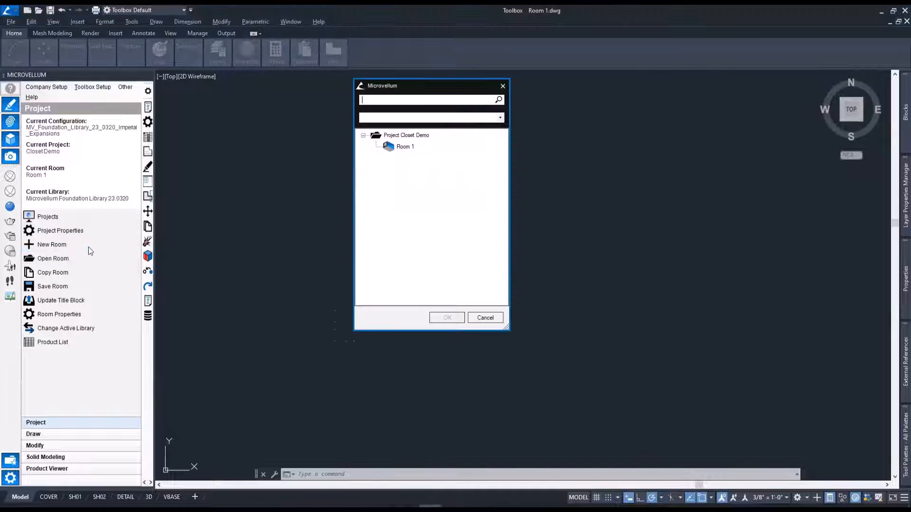
pyautogui.rightClick(406, 135)
pyautogui.click(436, 218)
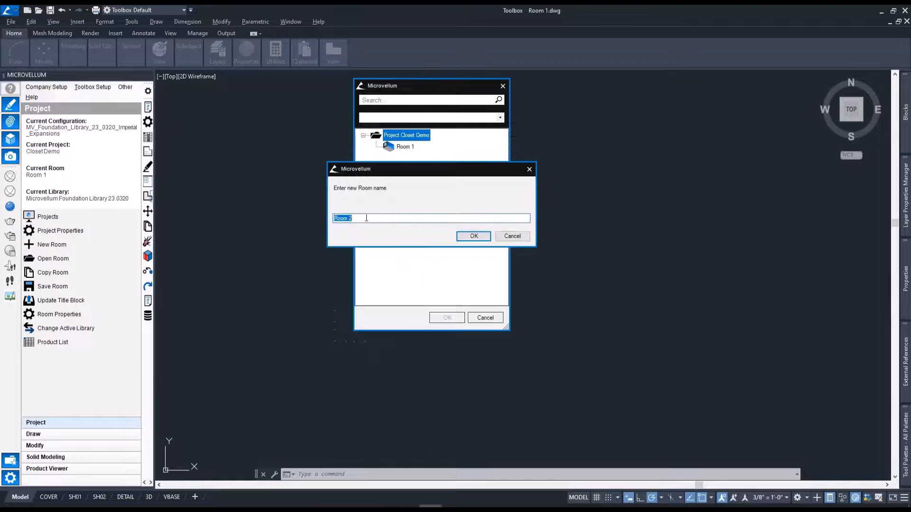
pyautogui.click(473, 237)
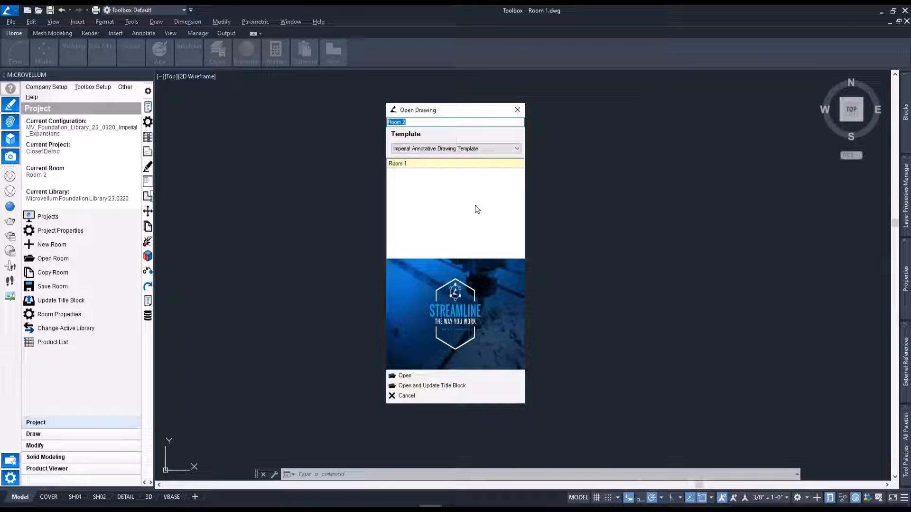
pyautogui.click(439, 385)
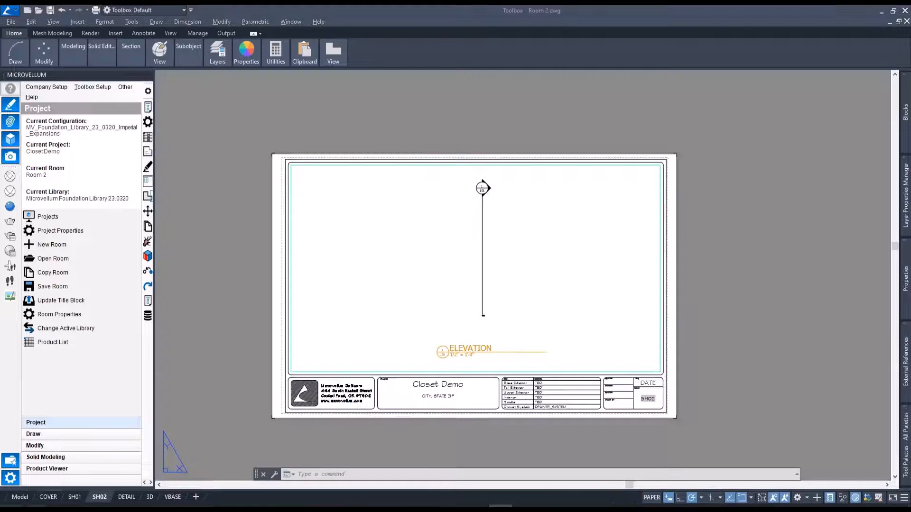
# In model space, attach the 1857 Model GL-MV drawing as an external reference, placing it at a freely picked insertion point.
pyautogui.moveTo(20, 498)
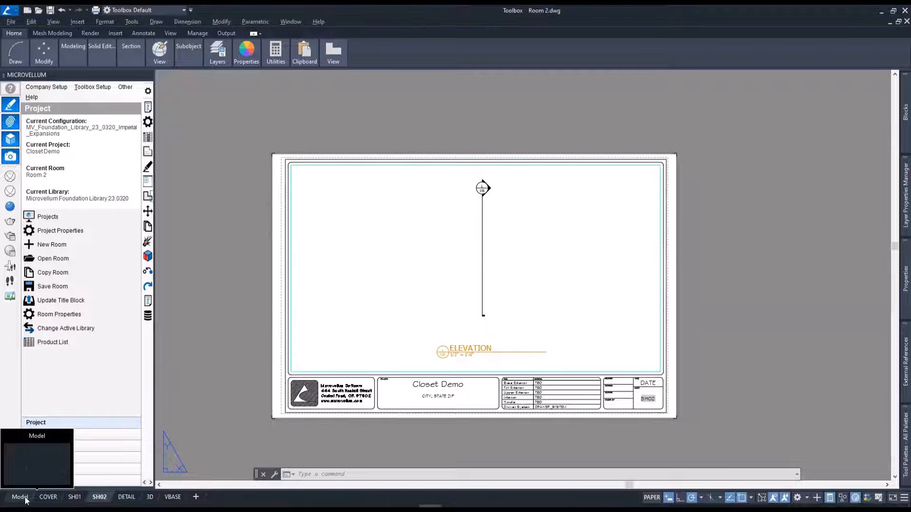
pyautogui.click(25, 499)
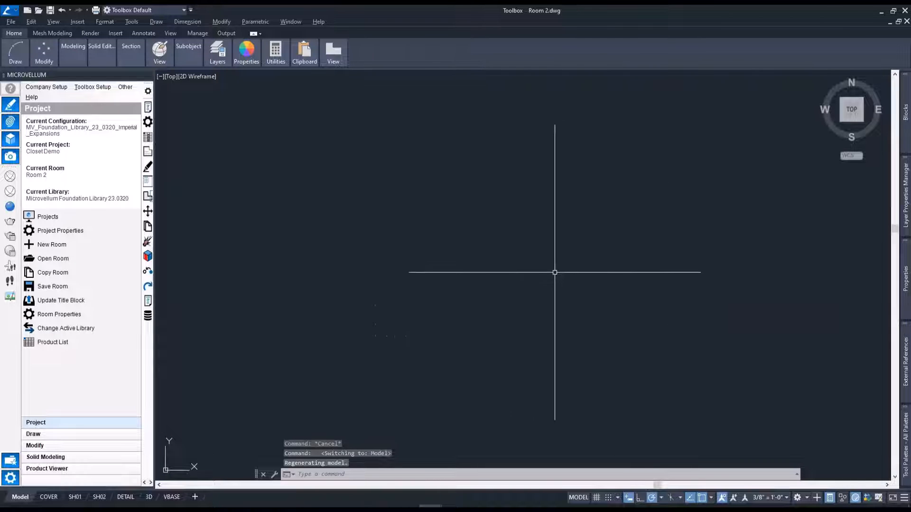
pyautogui.moveTo(905, 350)
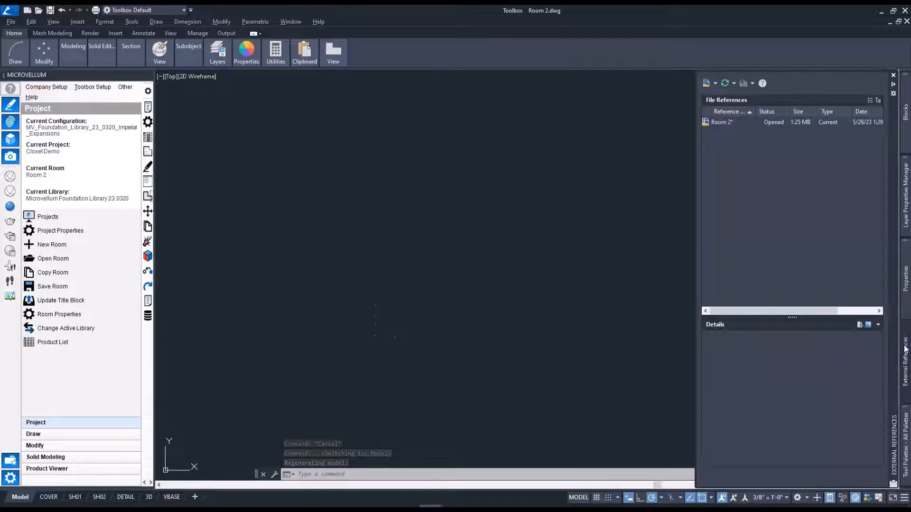
pyautogui.click(715, 83)
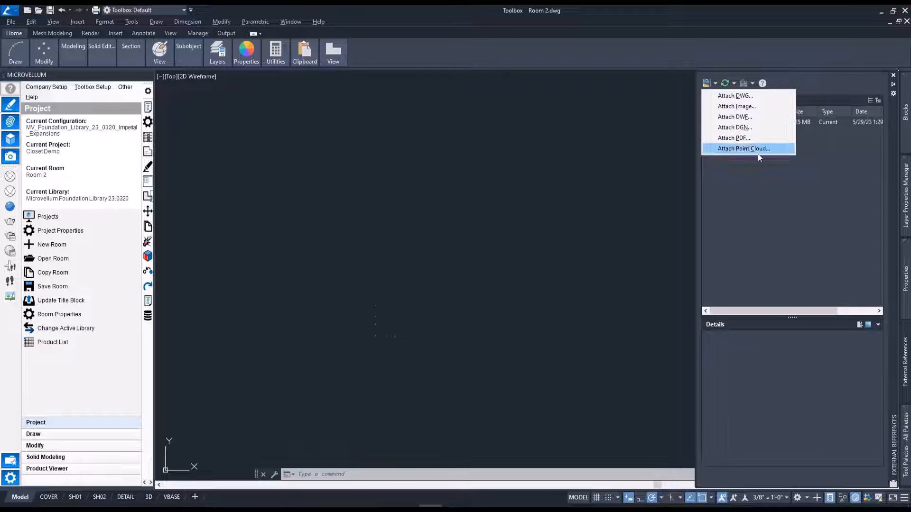
pyautogui.click(753, 96)
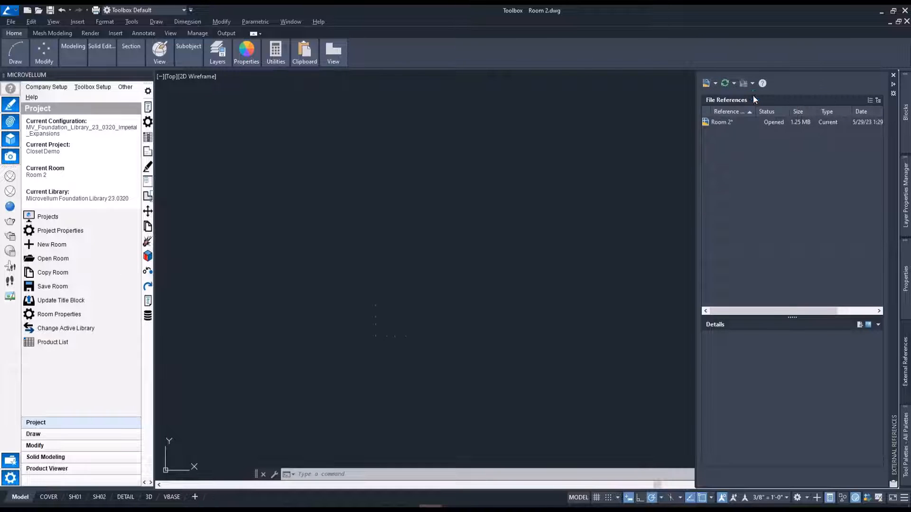
pyautogui.doubleClick(314, 202)
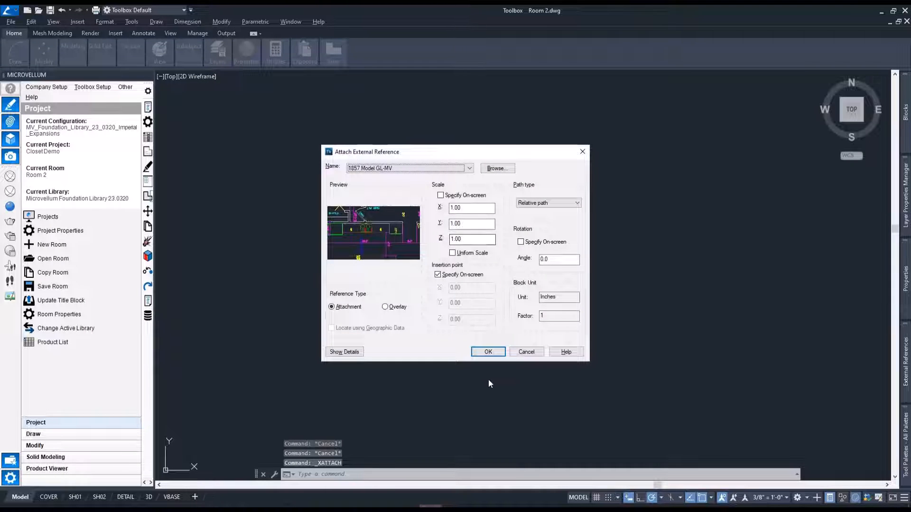
pyautogui.click(488, 352)
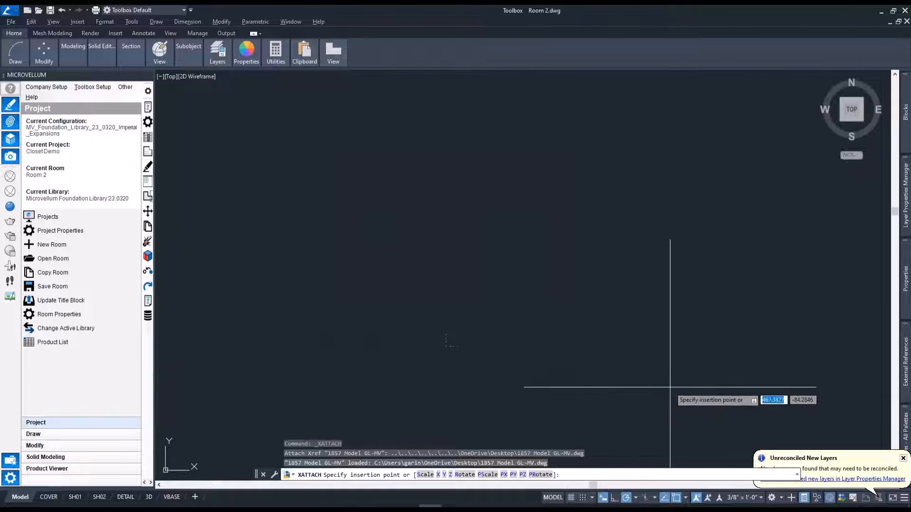
pyautogui.click(719, 400)
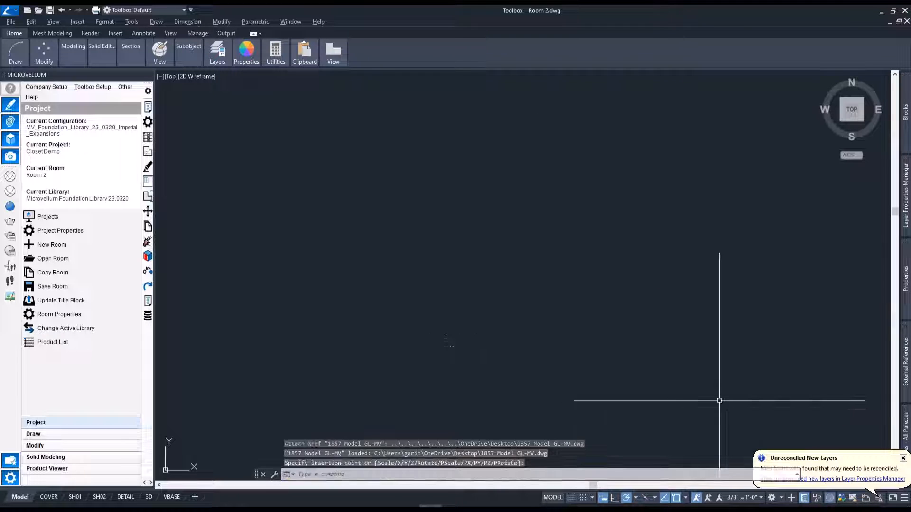
# Move the attached floor plan over the small dot markers in model space.
pyautogui.scroll(-9, 629, 358)
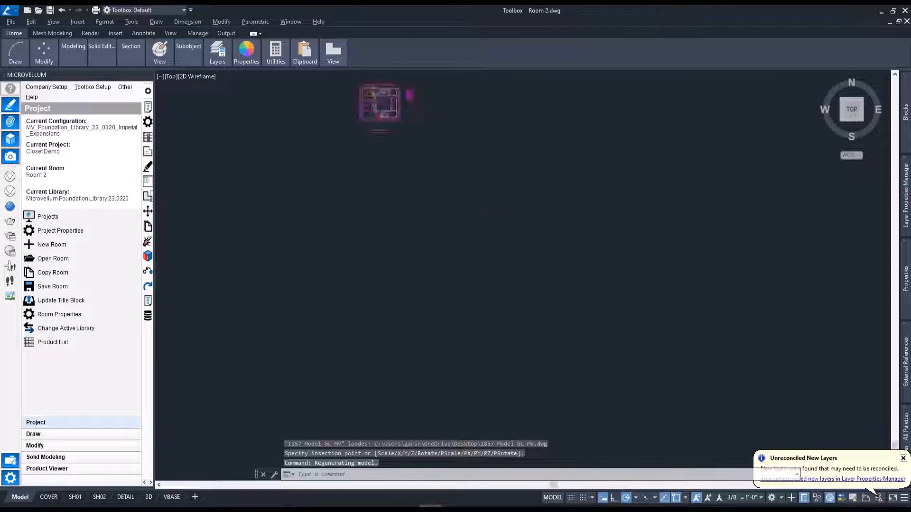
pyautogui.scroll(4, 513, 218)
pyautogui.scroll(4, 495, 222)
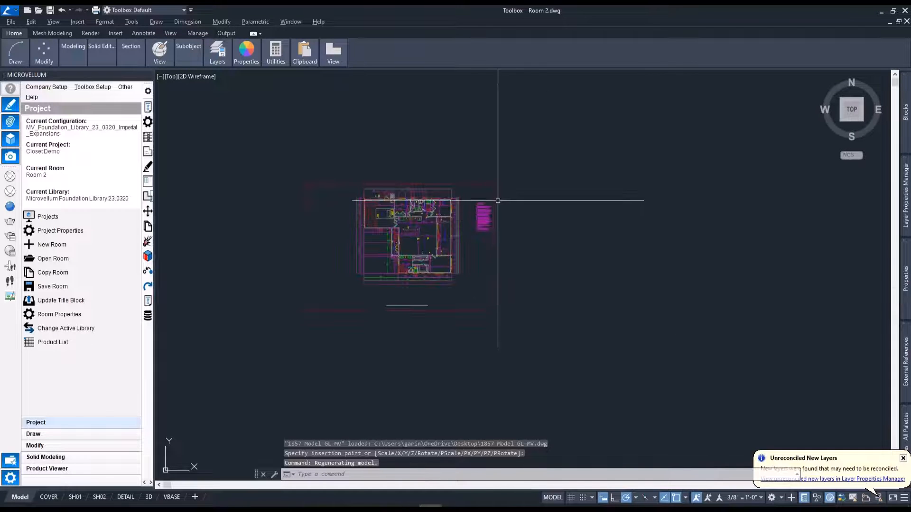
pyautogui.click(498, 202)
pyautogui.click(417, 214)
pyautogui.press('Return')
pyautogui.click(423, 228)
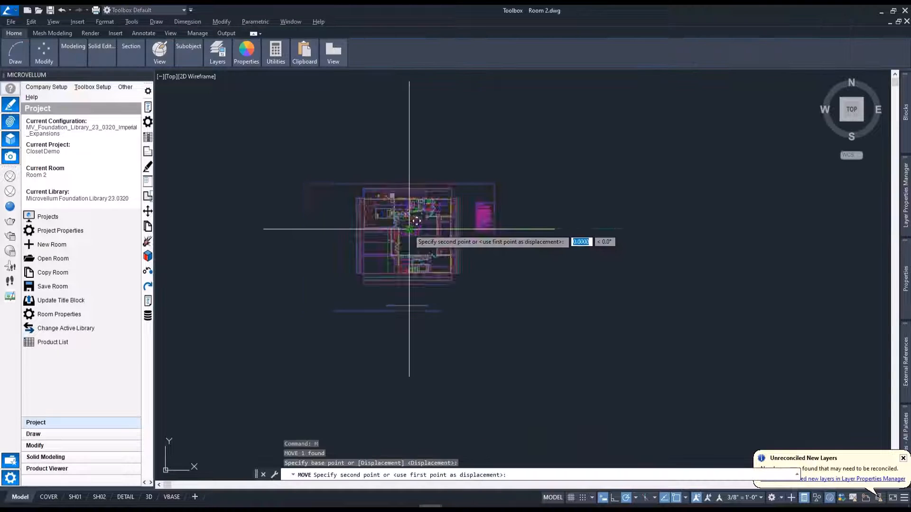
pyautogui.scroll(-8, 431, 231)
pyautogui.scroll(8, 494, 327)
pyautogui.scroll(6, 490, 368)
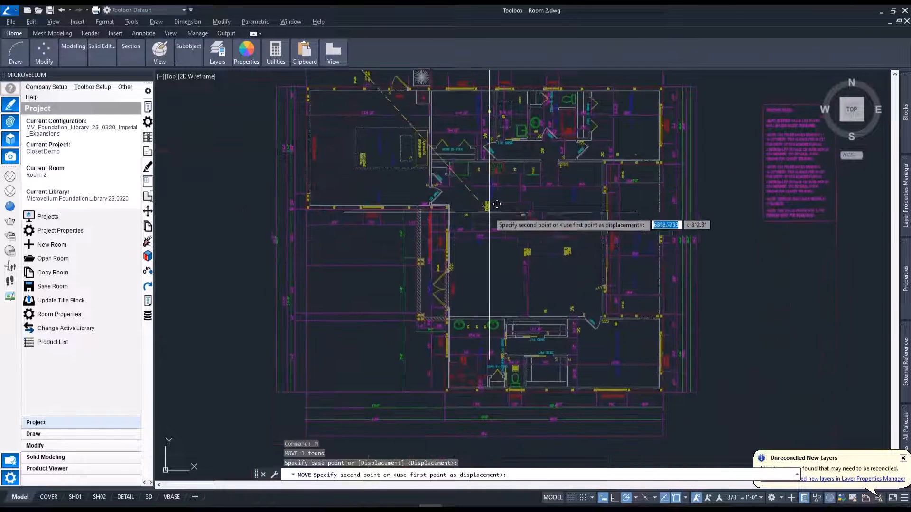
pyautogui.click(474, 211)
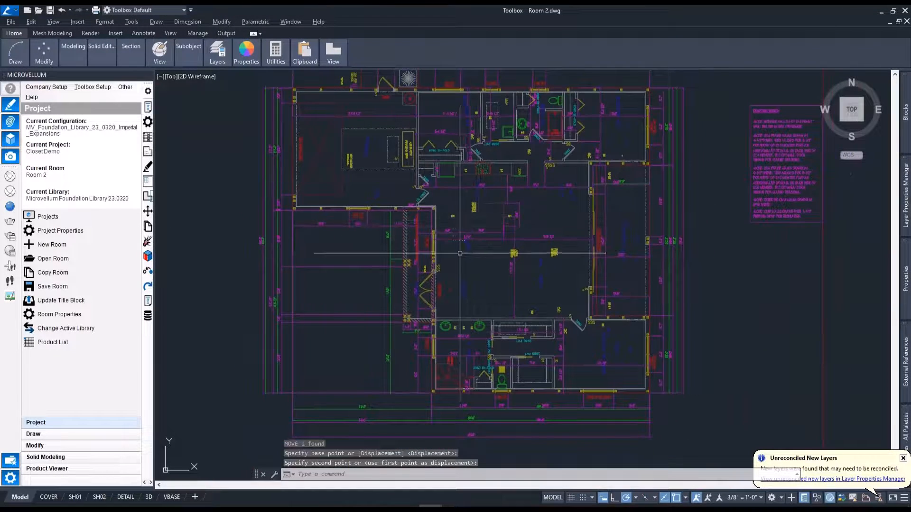
# Freeze the floor plan layers holding the door notes, magenta dimensions, switch symbols and plumbing fixtures around the closets.
pyautogui.moveTo(537, 259); pyautogui.dragTo(525, 246, button='middle')
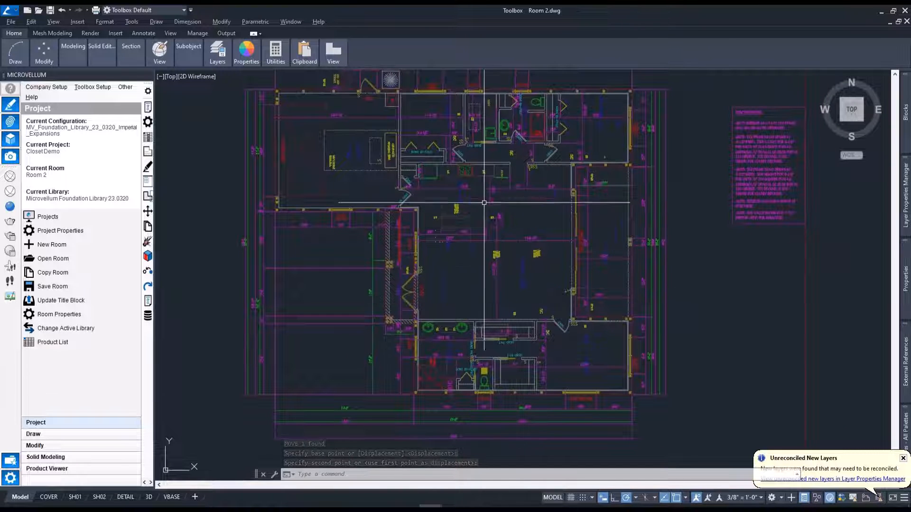
pyautogui.scroll(3, 527, 165)
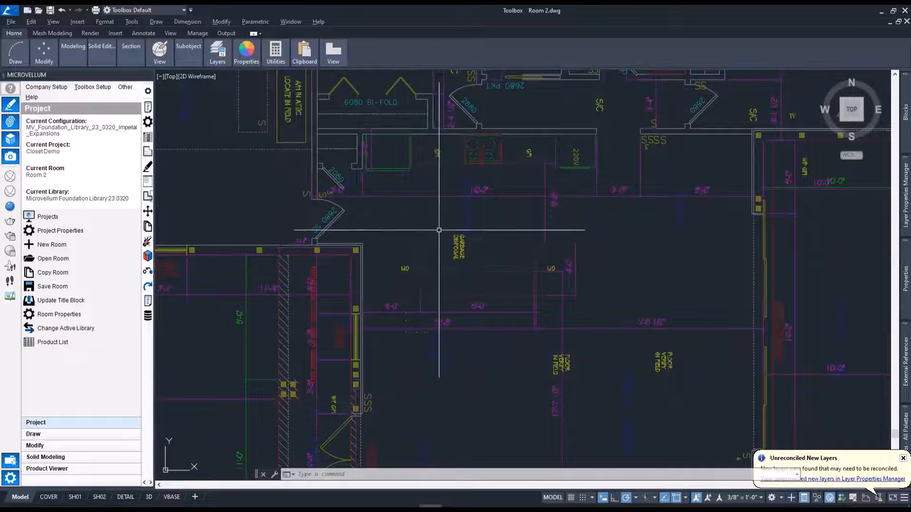
pyautogui.scroll(-4, 583, 336)
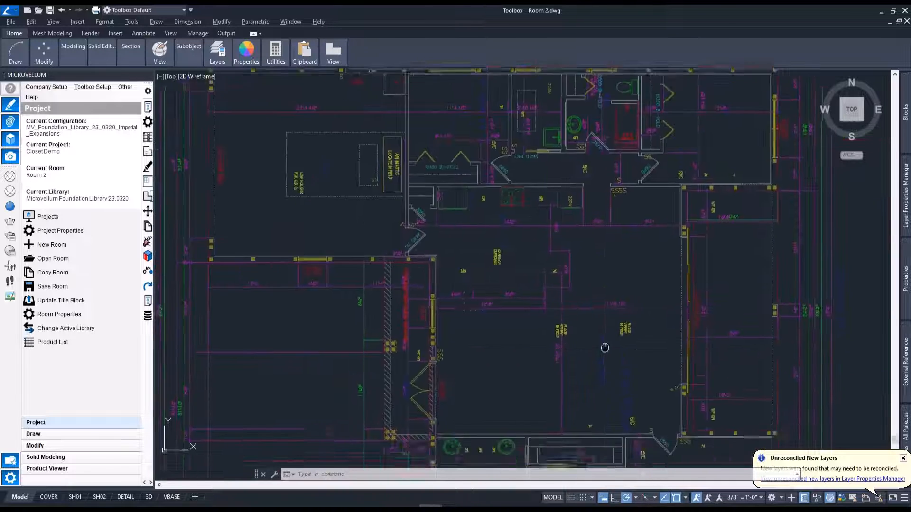
pyautogui.scroll(6, 532, 305)
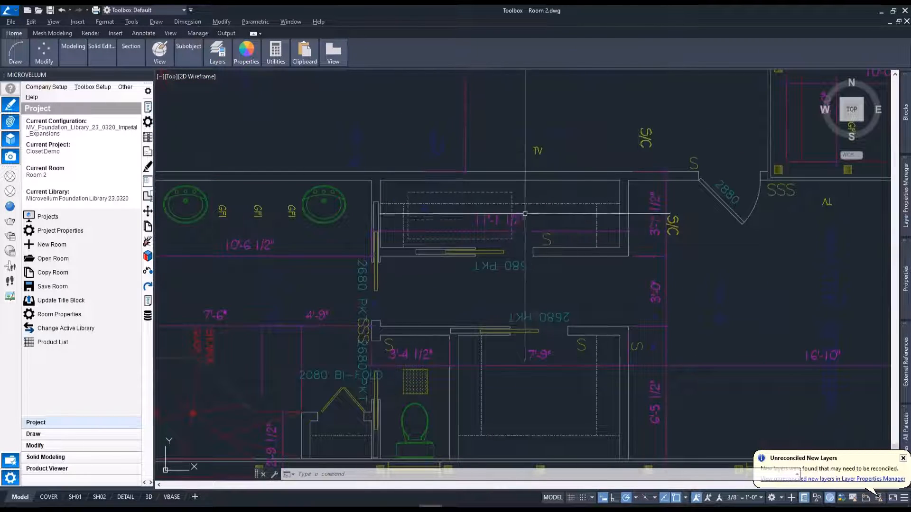
pyautogui.moveTo(582, 292); pyautogui.dragTo(541, 258, button='middle')
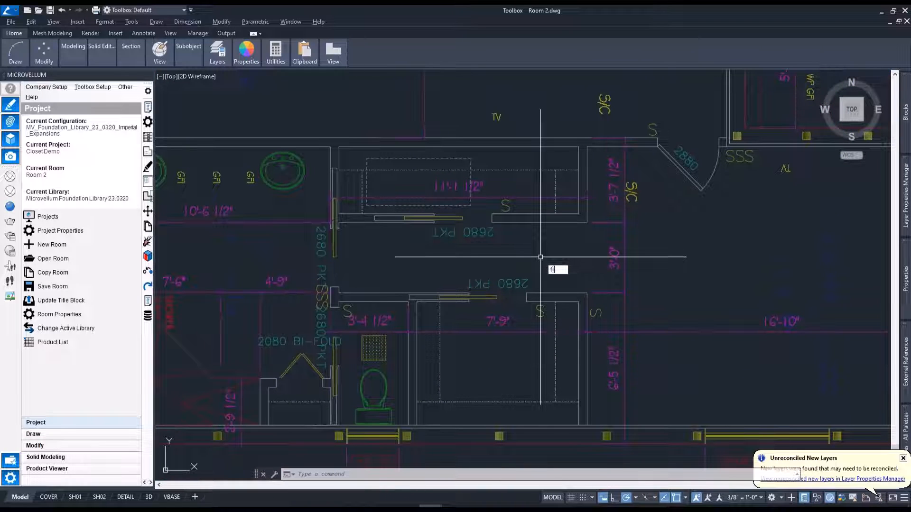
pyautogui.press('Return')
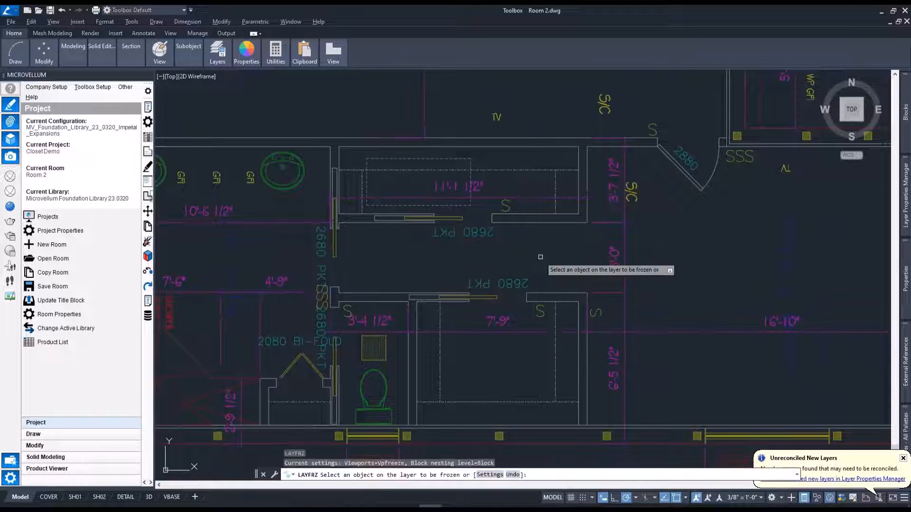
pyautogui.click(475, 232)
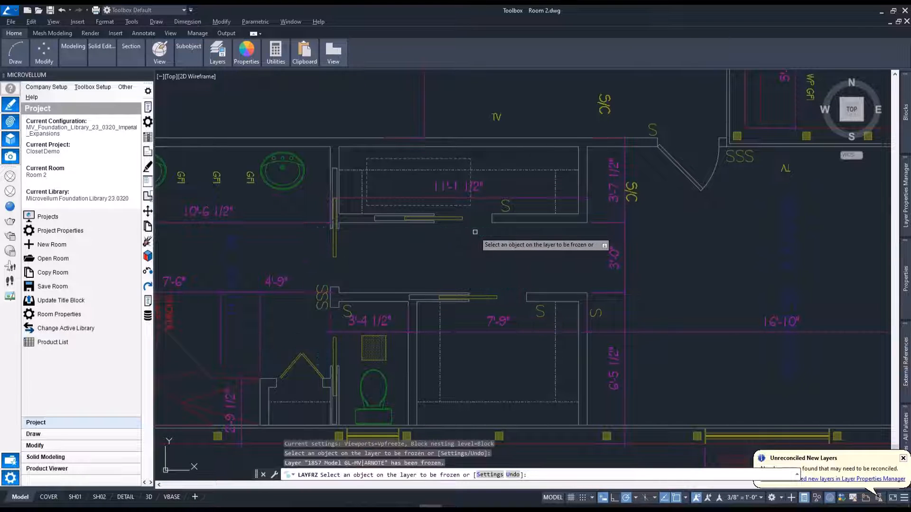
pyautogui.click(367, 321)
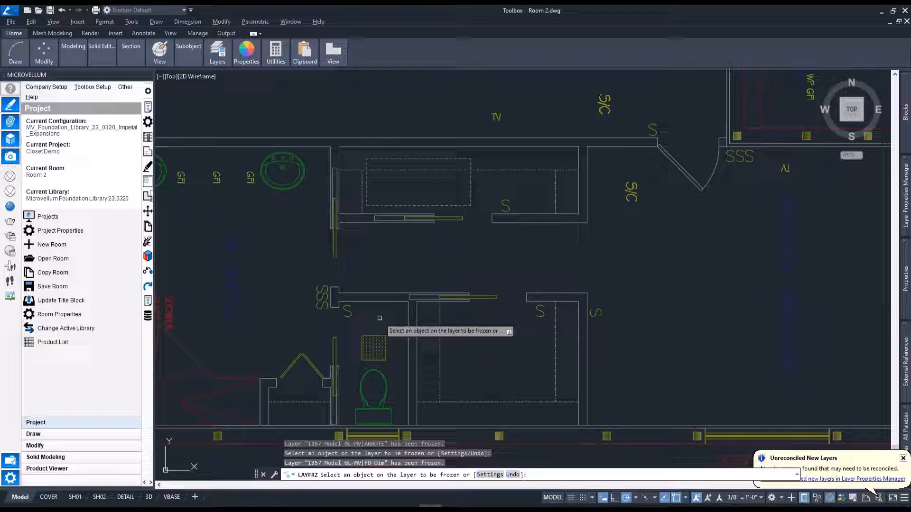
pyautogui.click(345, 312)
pyautogui.click(303, 178)
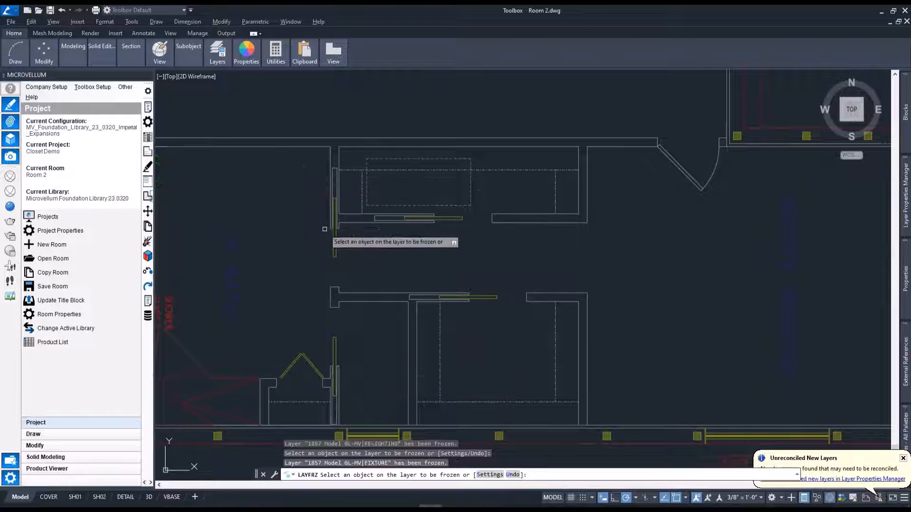
# Freeze the floor plan's ROD, ROOF, N and FP-Dim layers, covering the dashed closet lines and green outer dimensions.
pyautogui.click(477, 170)
pyautogui.click(470, 185)
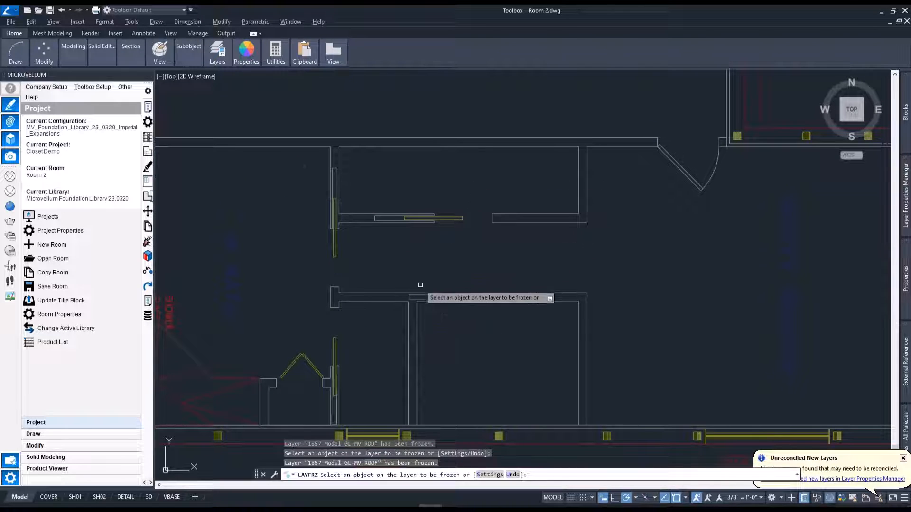
pyautogui.moveTo(457, 326); pyautogui.dragTo(460, 274, button='middle')
pyautogui.click(393, 406)
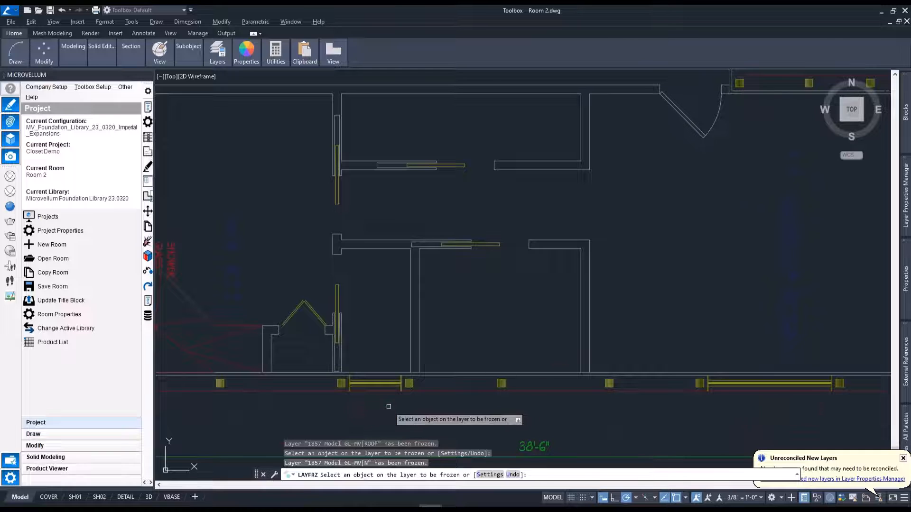
pyautogui.click(555, 441)
pyautogui.scroll(-3, 545, 335)
pyautogui.scroll(3, 595, 258)
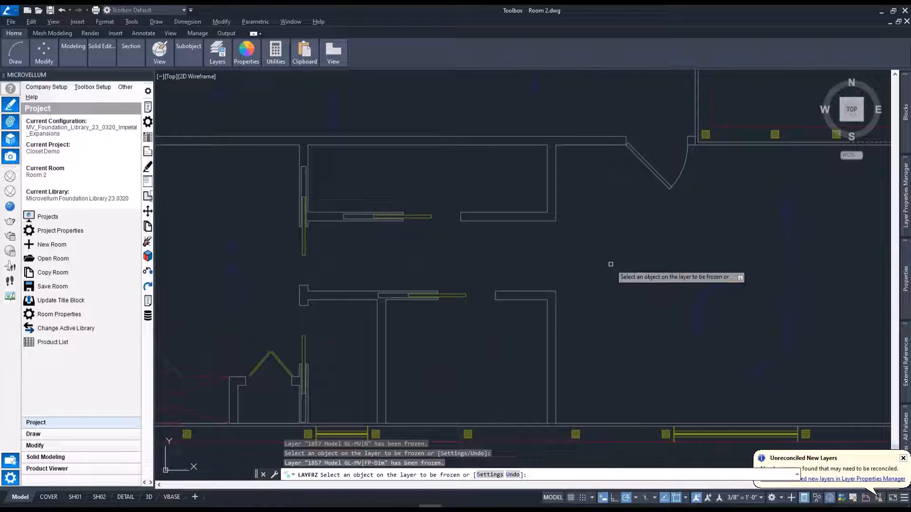
pyautogui.press('Return')
# Clip the floor plan reference with a rectangular boundary around the two closets between the master bath and master bedroom.
pyautogui.scroll(-3, 502, 205)
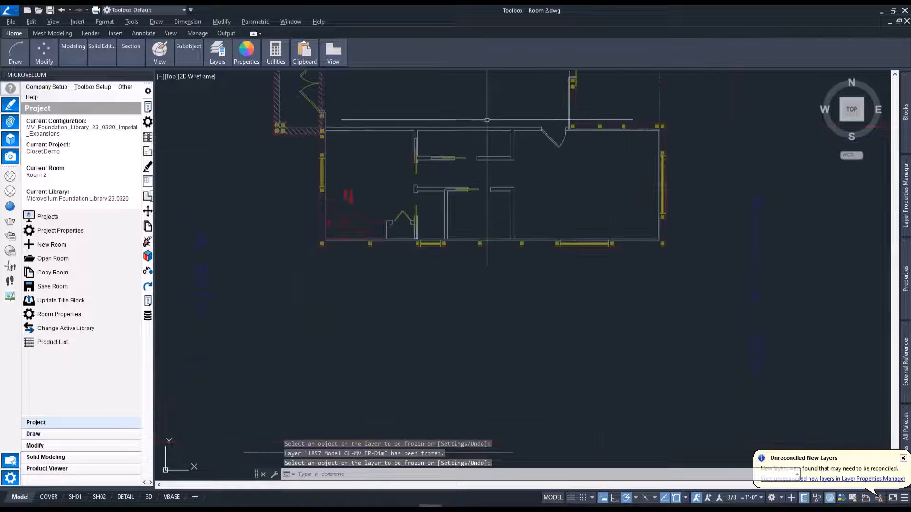
pyautogui.scroll(2, 526, 316)
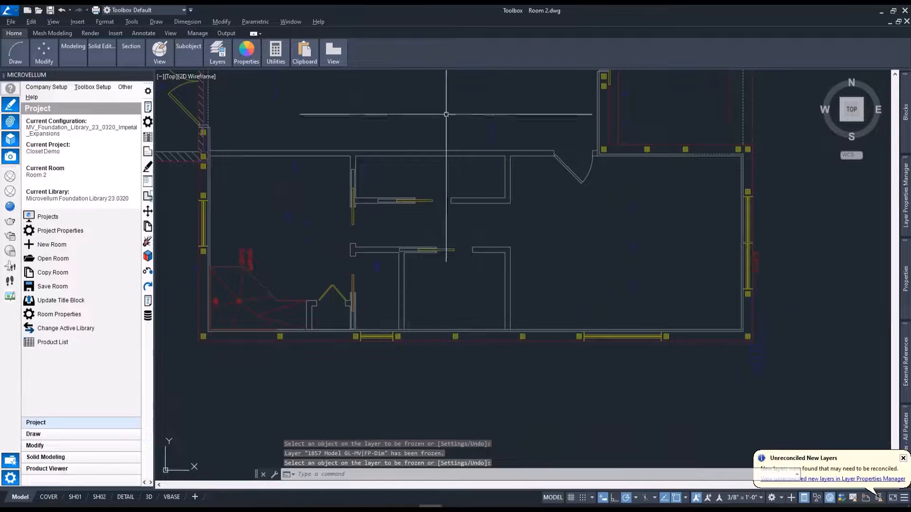
pyautogui.click(400, 196)
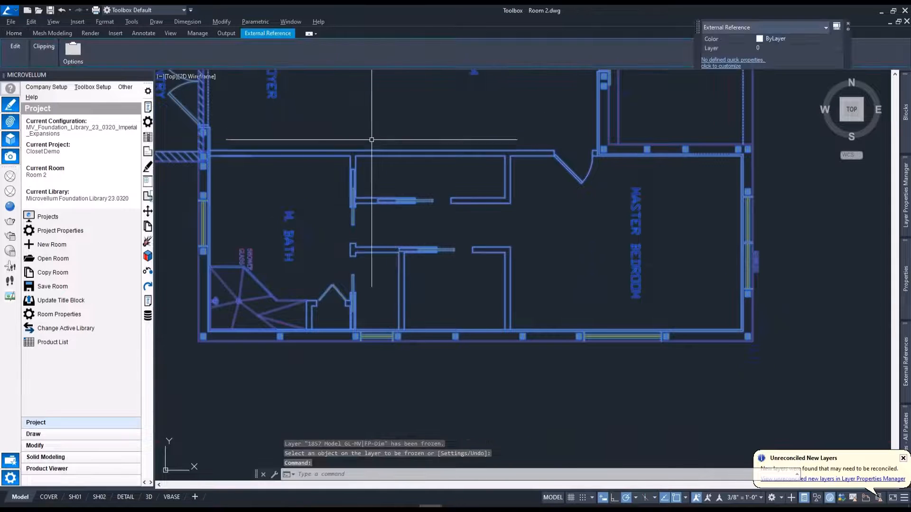
pyautogui.moveTo(48, 52)
pyautogui.click(49, 83)
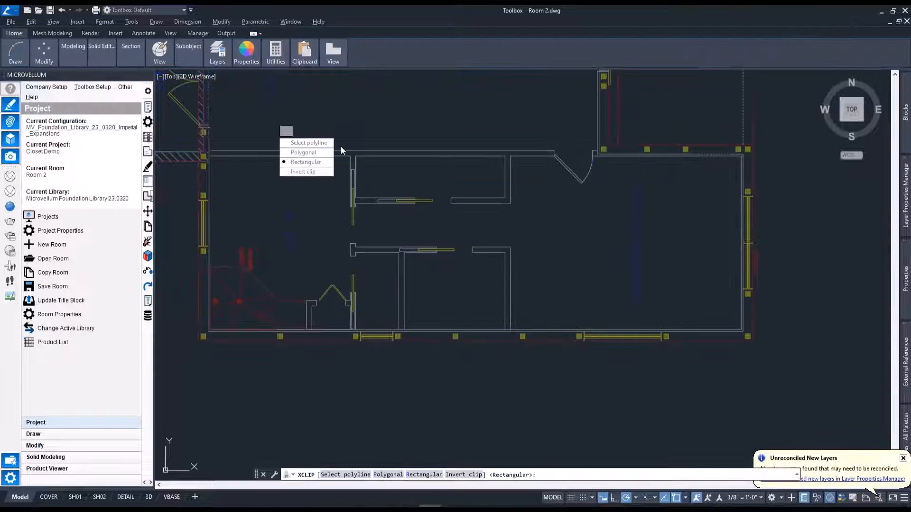
pyautogui.press('Return')
pyautogui.click(304, 126)
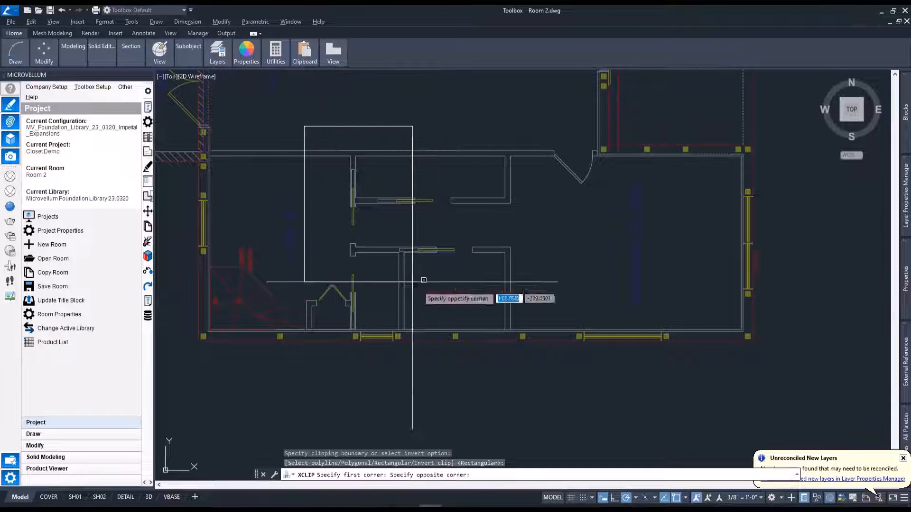
pyautogui.click(596, 365)
pyautogui.press('Escape')
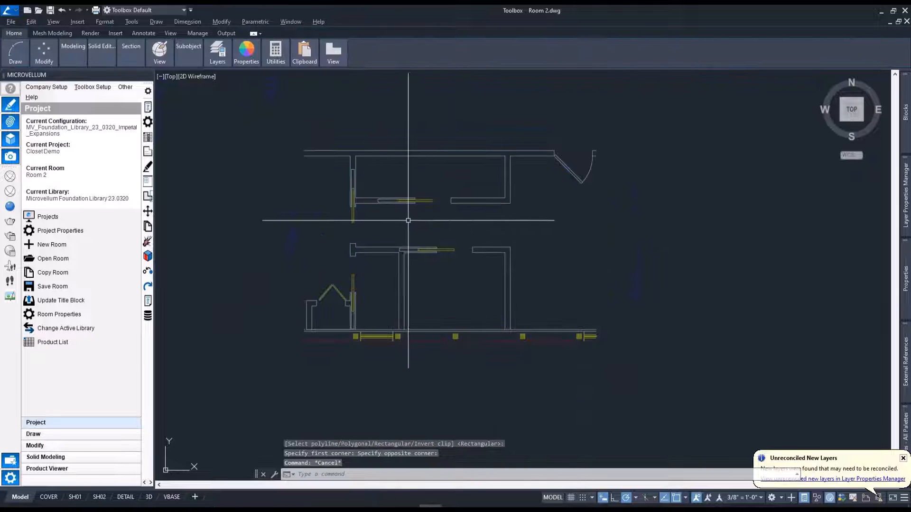
# Draw a wall along the inner face of the upper closet's back wall, from its left corner to its right corner.
pyautogui.scroll(3, 408, 219)
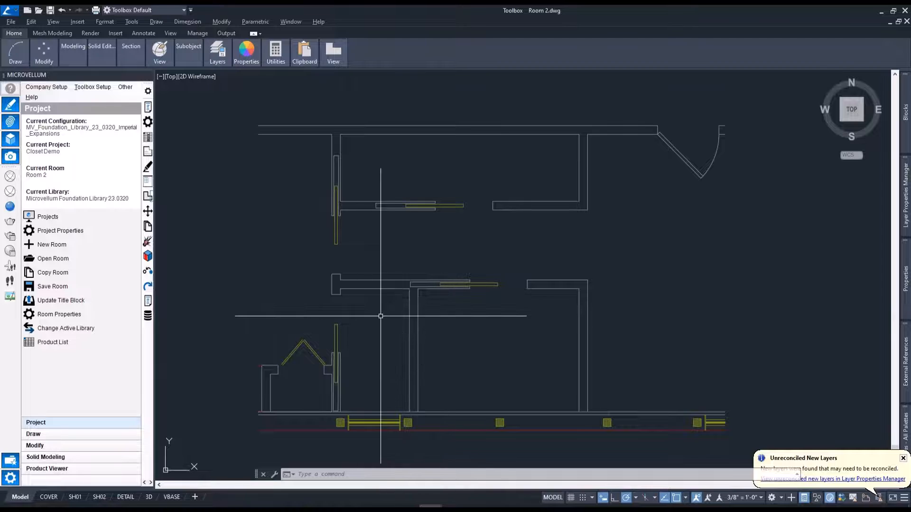
pyautogui.click(59, 436)
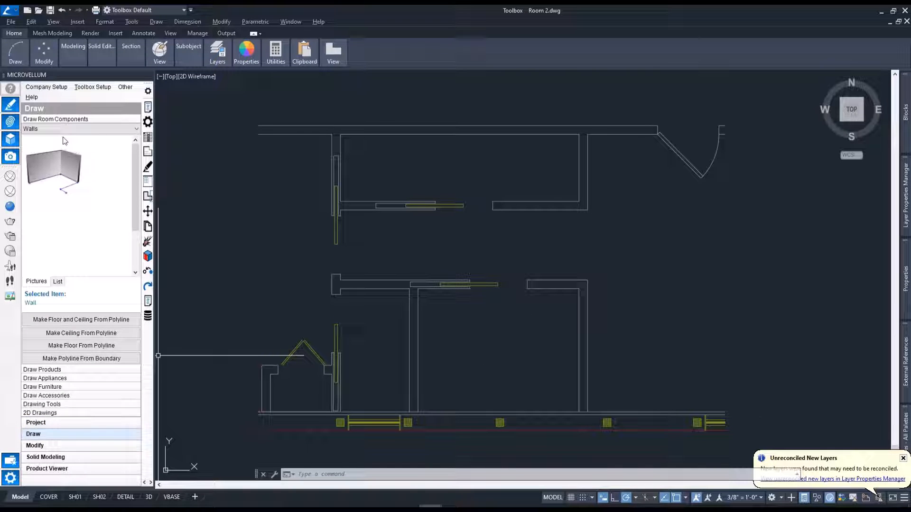
pyautogui.rightClick(43, 153)
pyautogui.click(72, 157)
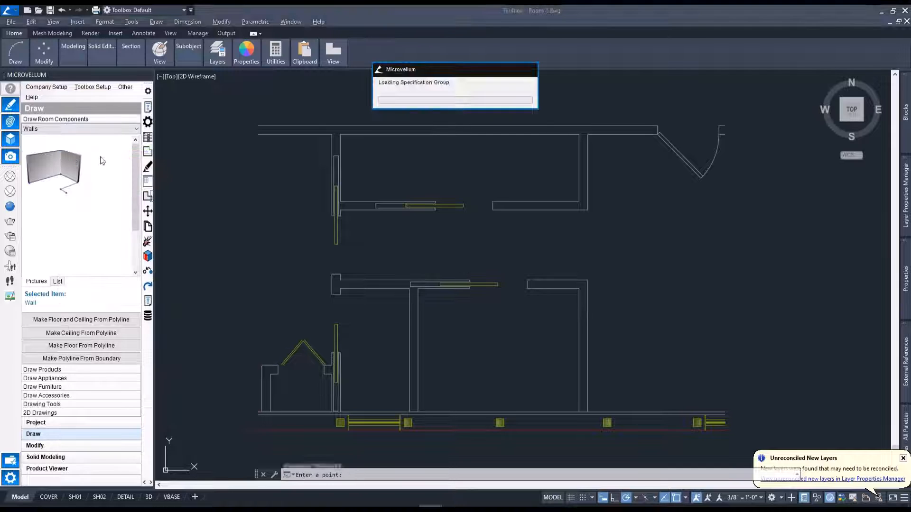
pyautogui.click(340, 134)
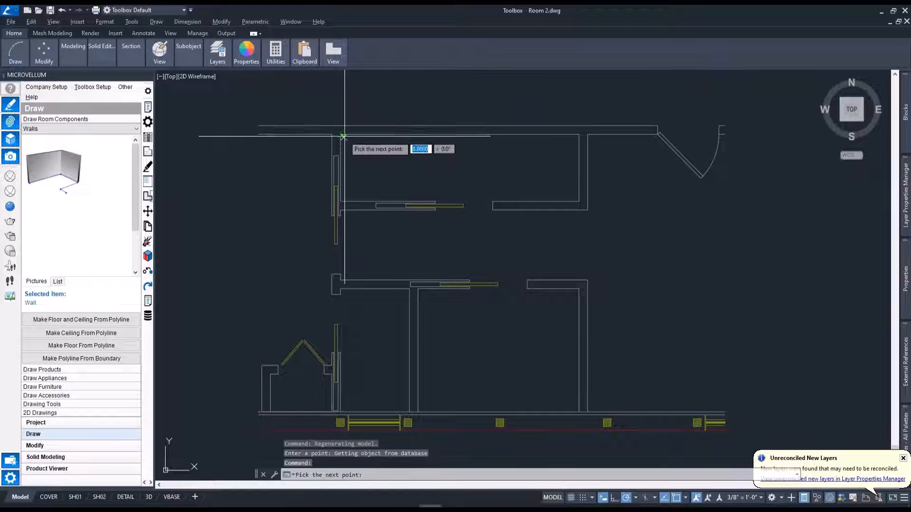
pyautogui.click(579, 135)
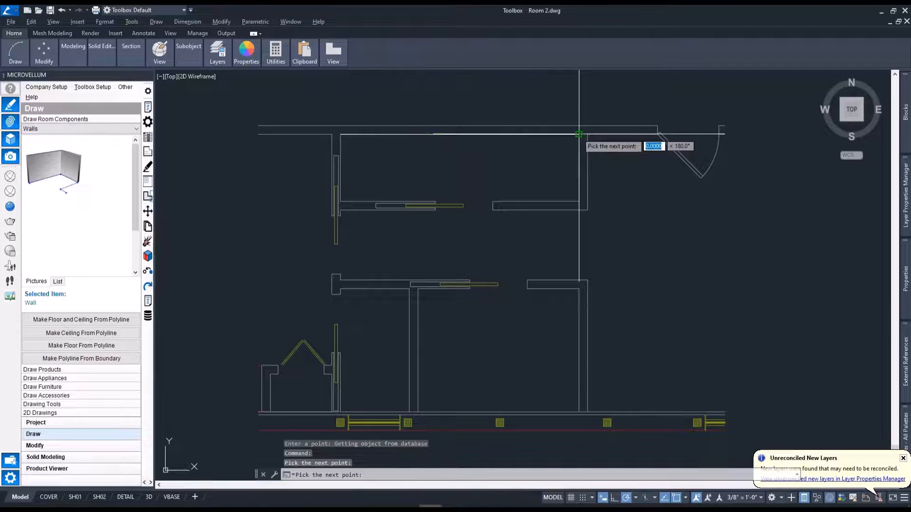
pyautogui.press('Return')
# Set the annotation scale to 3/4" = 1'-0" for the new wall's dimension.
pyautogui.moveTo(552, 145); pyautogui.dragTo(556, 205, button='middle')
pyautogui.scroll(3, 474, 115)
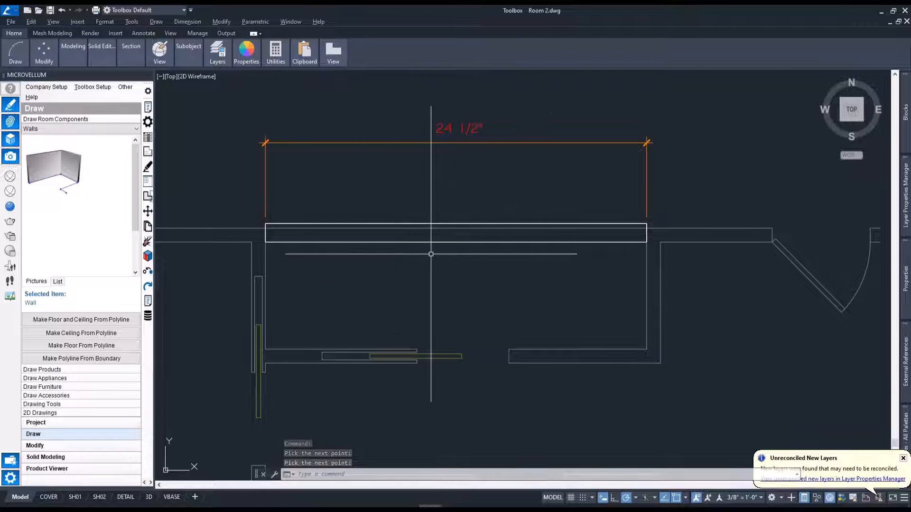
pyautogui.click(739, 500)
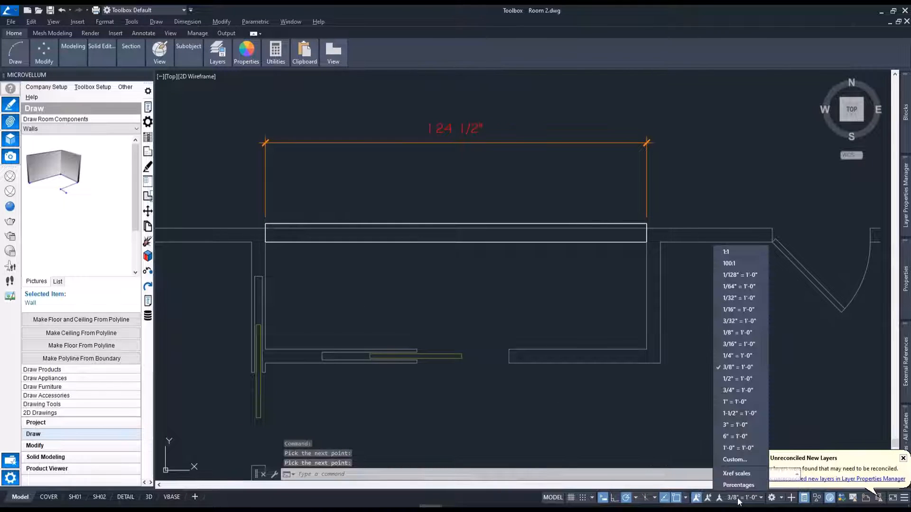
pyautogui.click(746, 390)
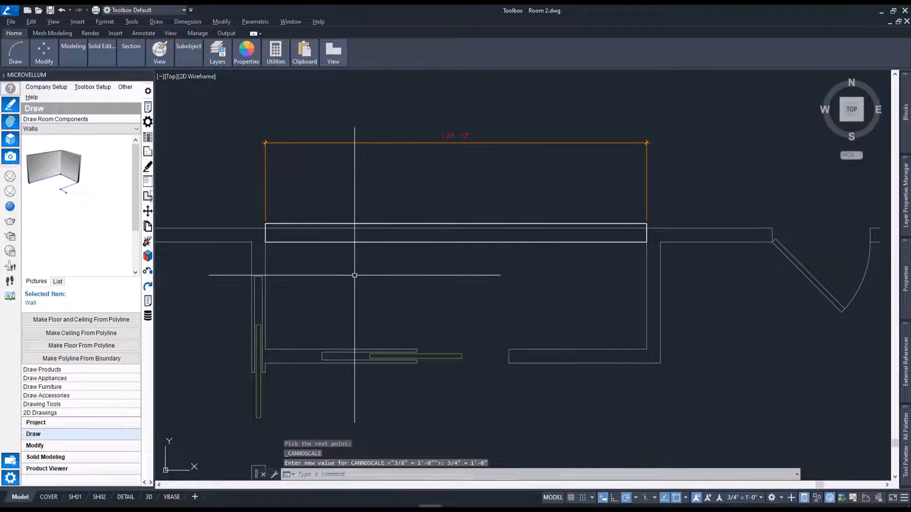
# Show the Master Closets category under Closet - Wardrobe in the product library.
pyautogui.moveTo(368, 275); pyautogui.dragTo(377, 242, button='middle')
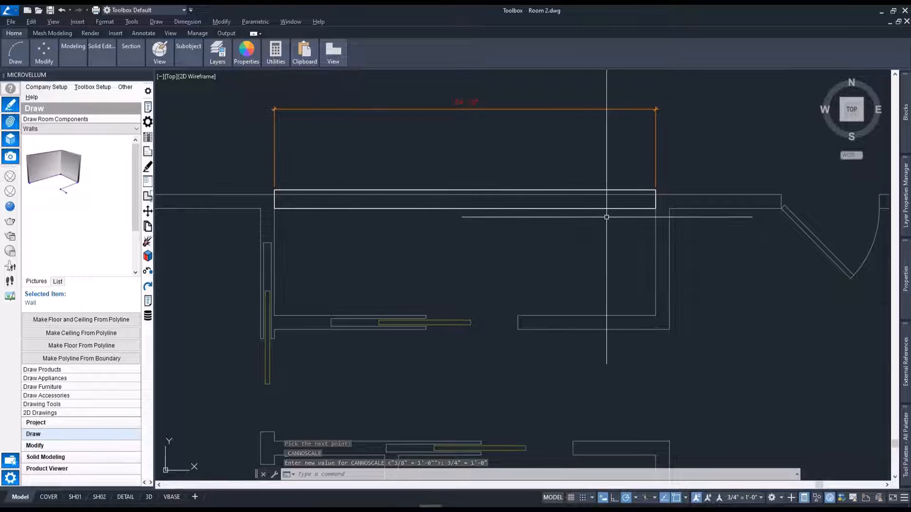
pyautogui.click(56, 370)
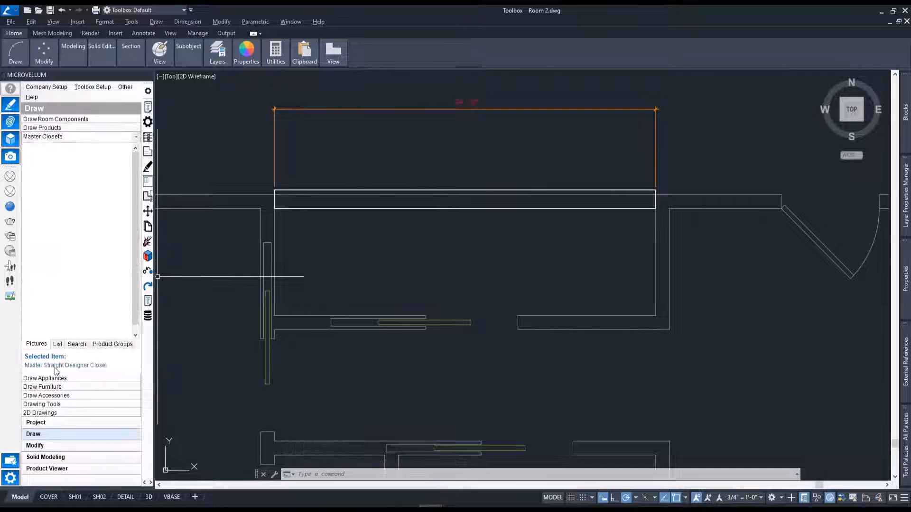
pyautogui.click(136, 137)
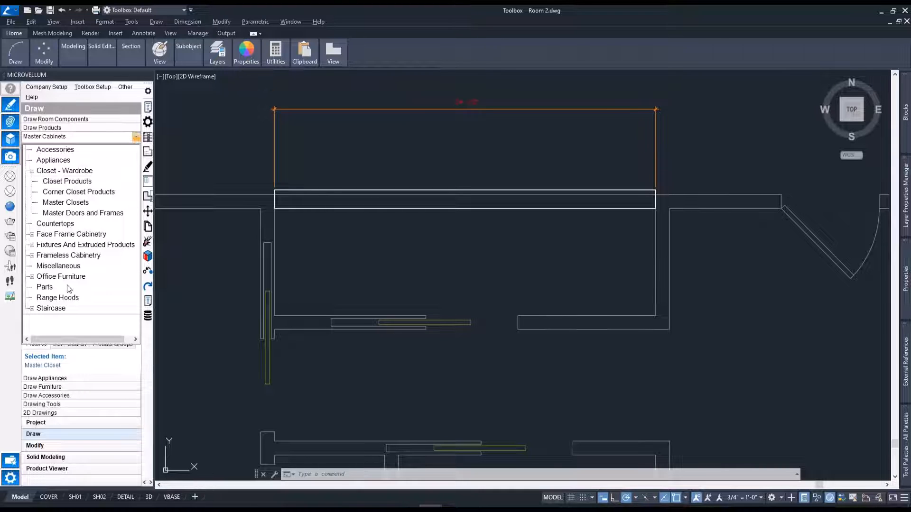
pyautogui.doubleClick(70, 203)
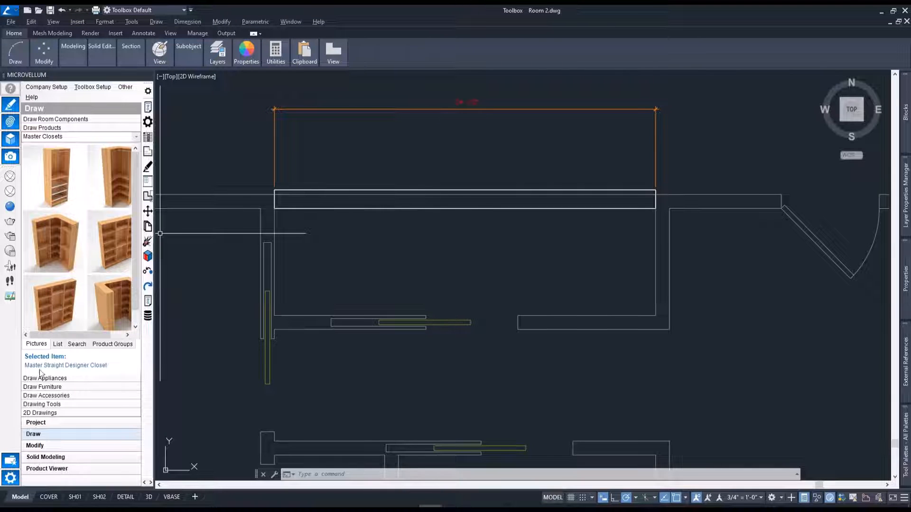
# Place the Master Straight Designer Closet on the new wall, anchored left, with a cabinet location of 1 from the wall's left end.
pyautogui.rightClick(58, 297)
pyautogui.moveTo(111, 84)
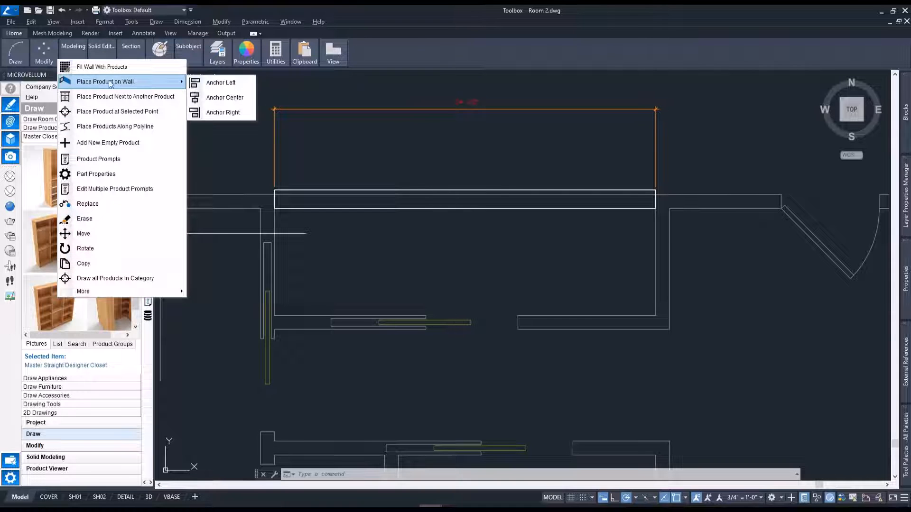
pyautogui.click(209, 83)
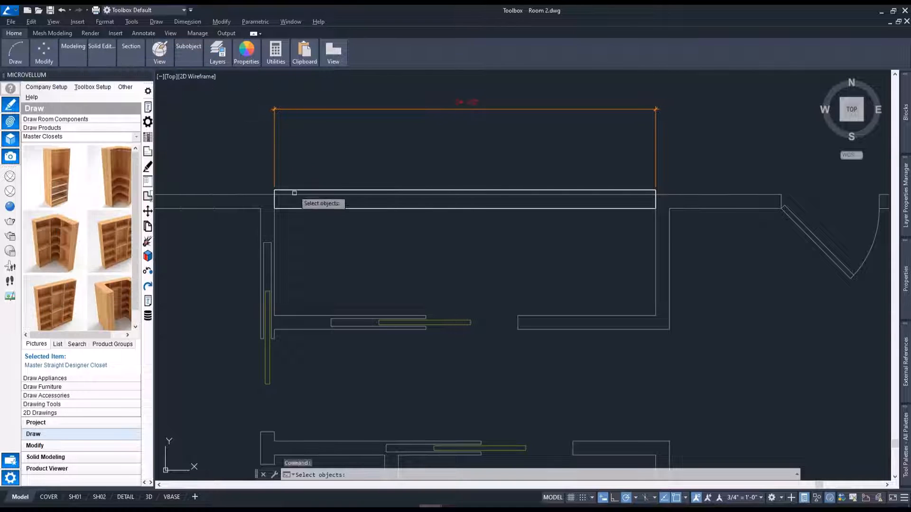
pyautogui.click(302, 207)
pyautogui.press('Return')
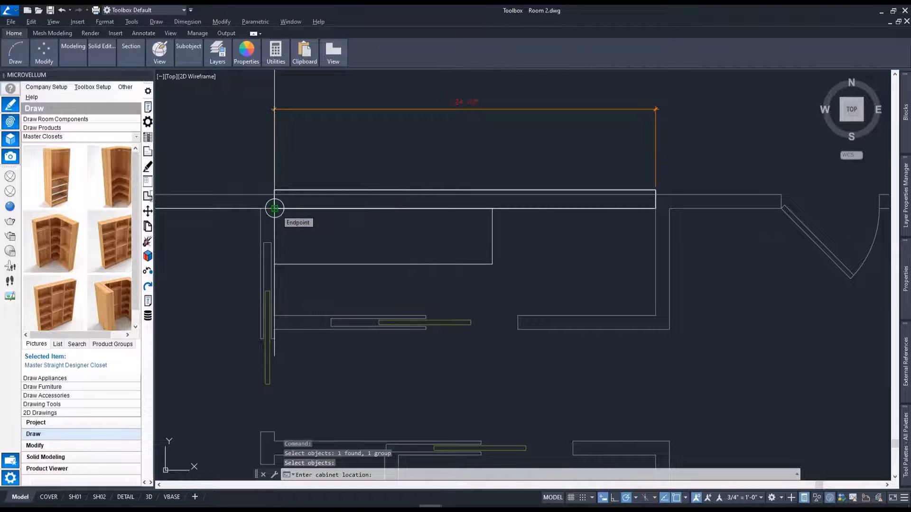
pyautogui.write('1')
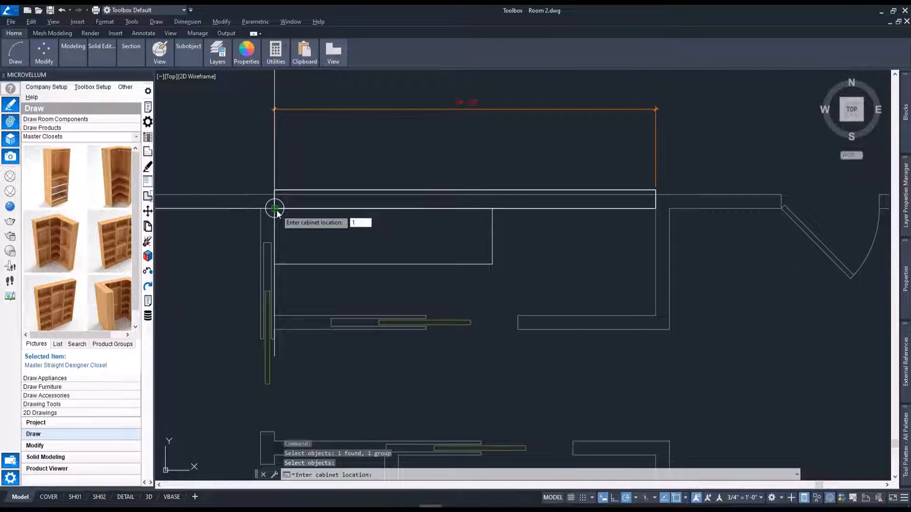
pyautogui.press('Return')
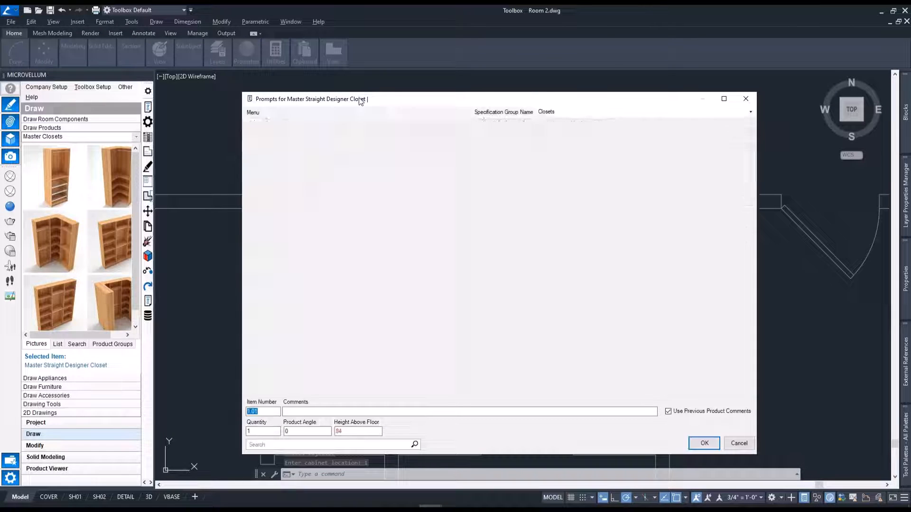
# Pick the closet's width between the wall's two endpoints in the drawing and reduce it to 122.5.
pyautogui.moveTo(360, 101); pyautogui.dragTo(349, 128)
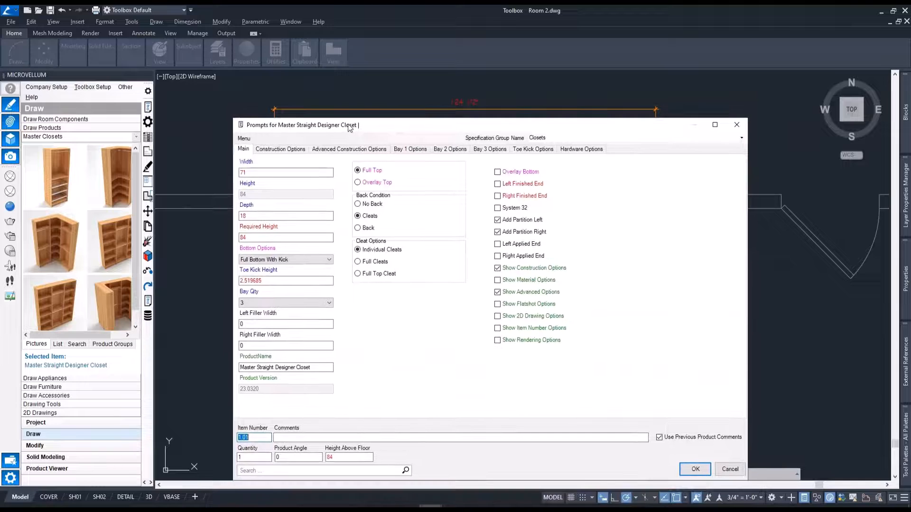
pyautogui.doubleClick(271, 176)
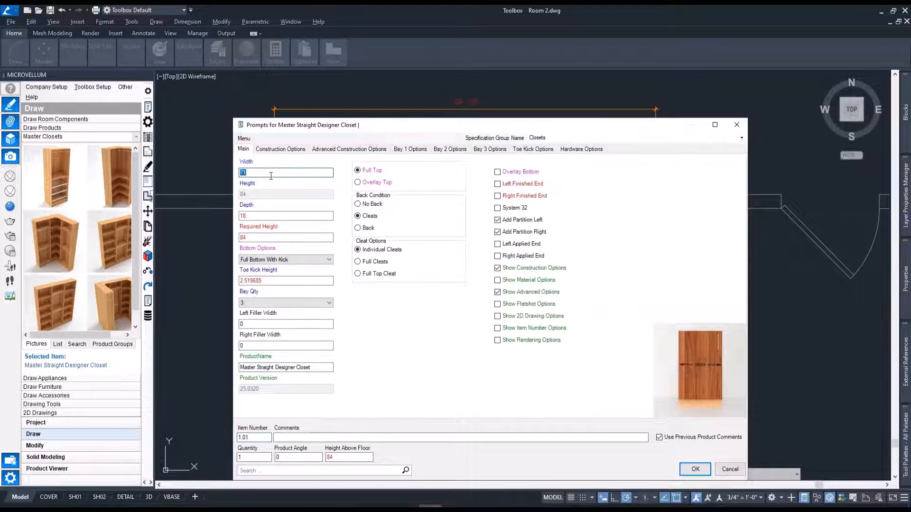
pyautogui.doubleClick(268, 174)
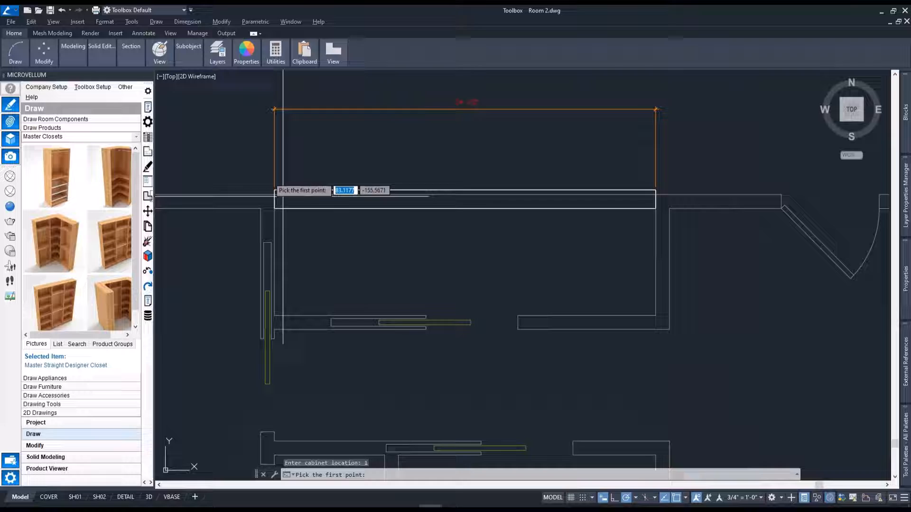
pyautogui.click(277, 208)
pyautogui.click(655, 208)
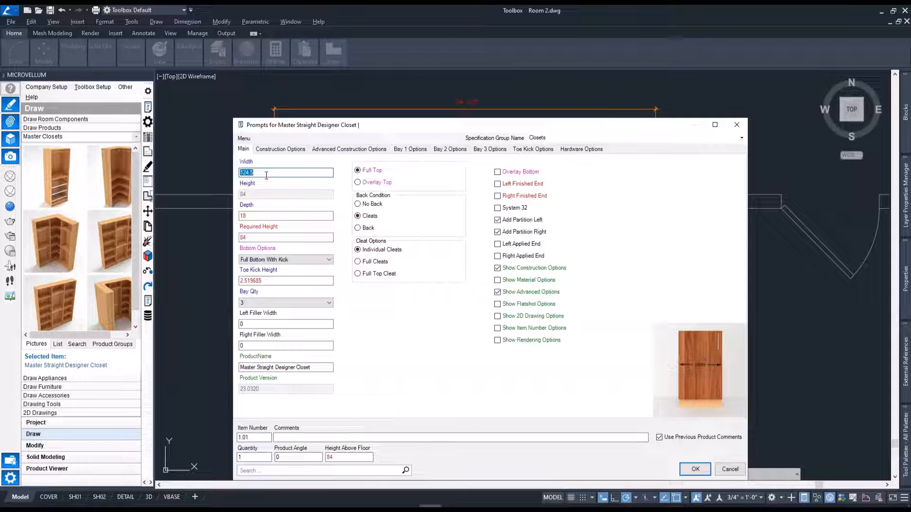
pyautogui.write('1')
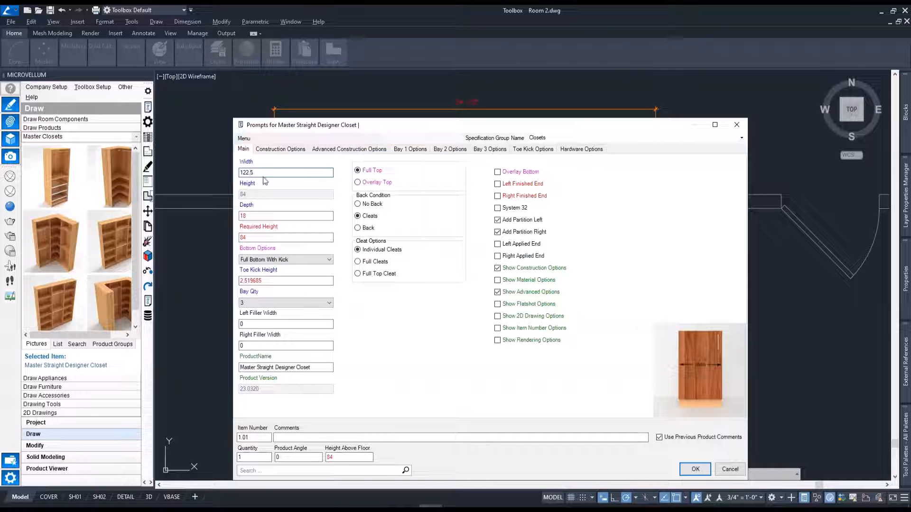
# Set the closet's bay quantity to 4.
pyautogui.moveTo(315, 125); pyautogui.dragTo(305, 82)
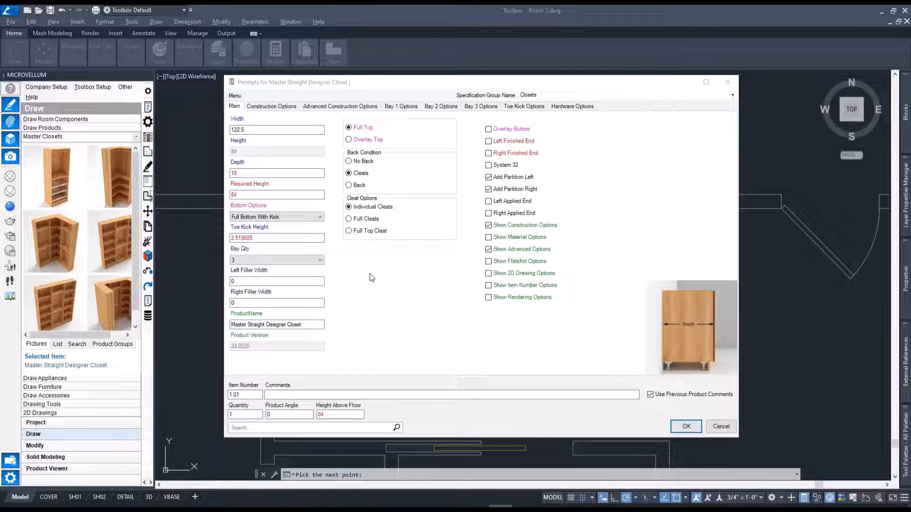
pyautogui.click(289, 91)
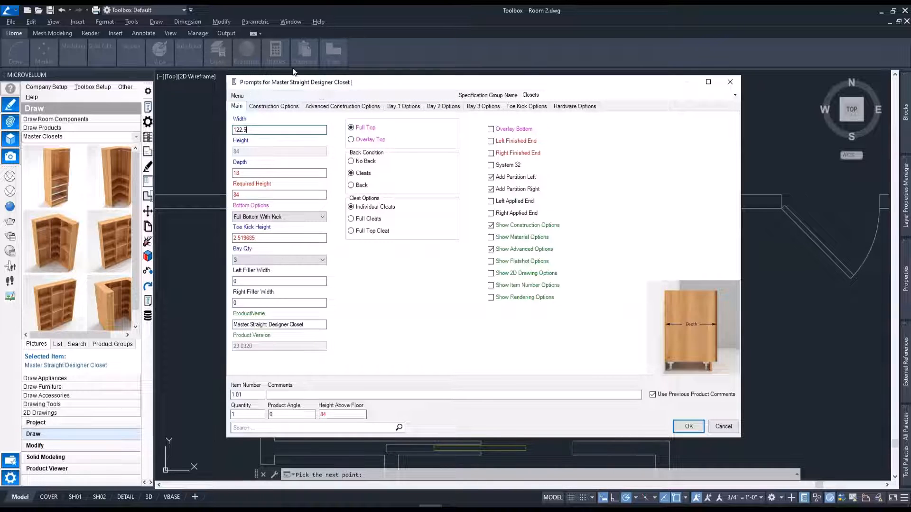
pyautogui.click(286, 260)
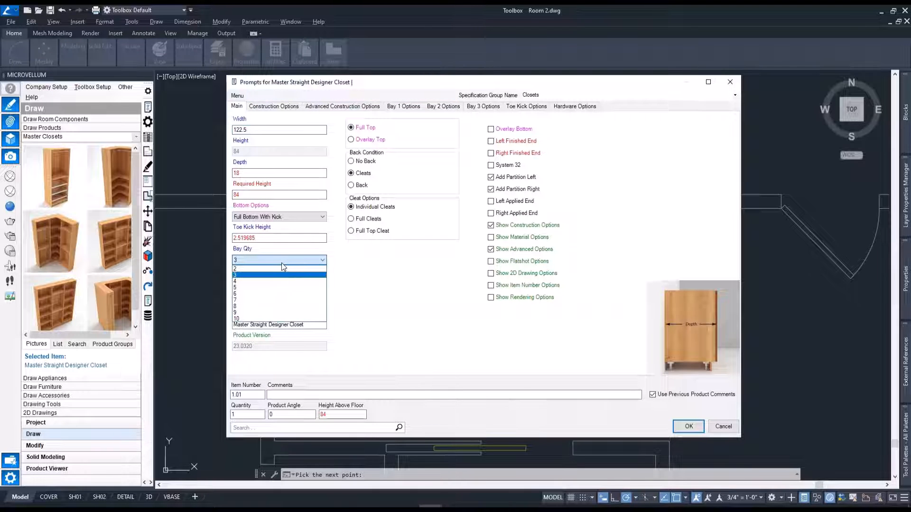
pyautogui.click(256, 282)
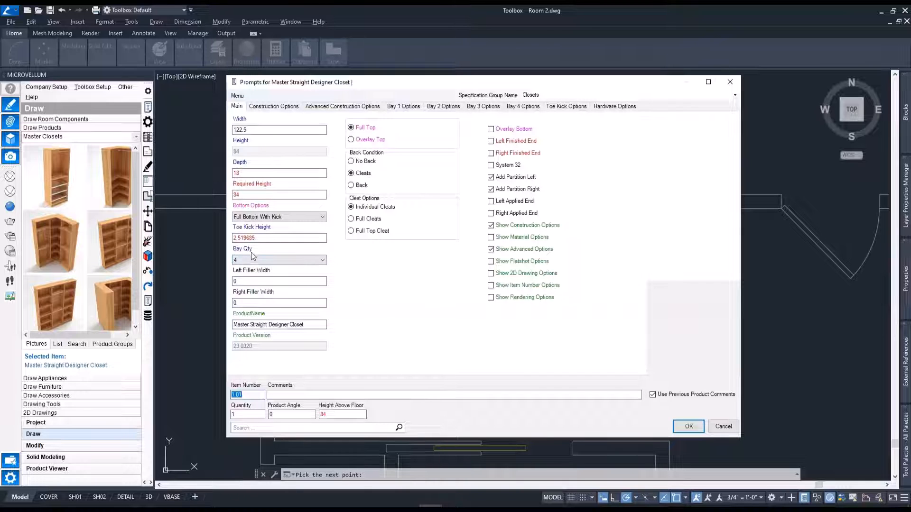
# Set the Bay 1 component insert to Double Hanging Rail and the Bay 2 component insert to Shoe Shelf.
pyautogui.click(409, 107)
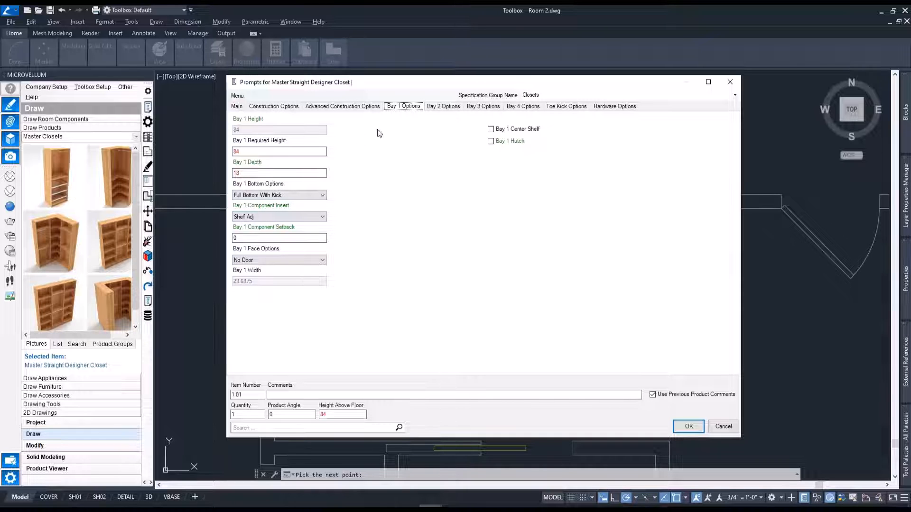
pyautogui.click(317, 216)
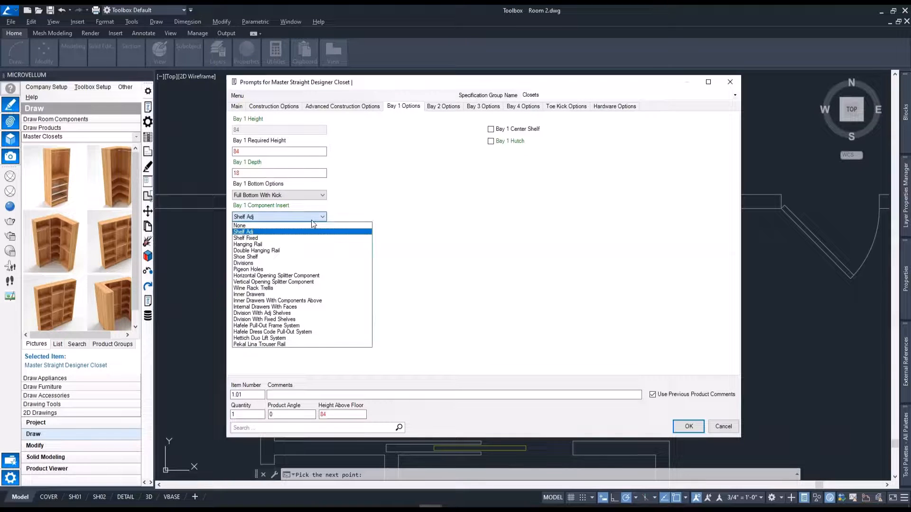
pyautogui.click(277, 251)
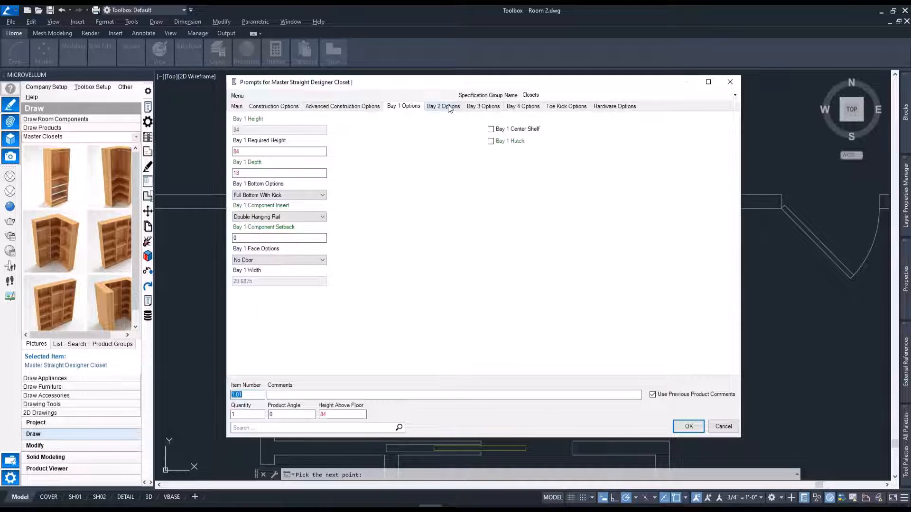
pyautogui.click(448, 106)
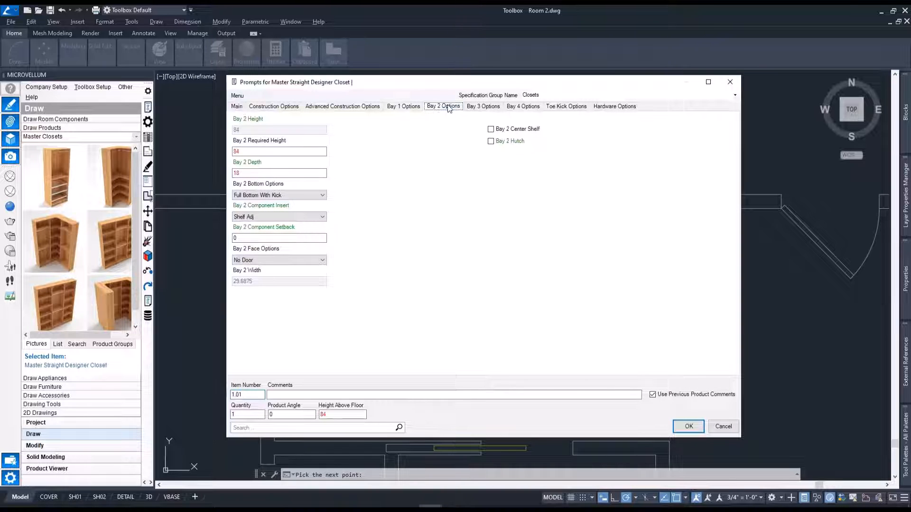
pyautogui.click(287, 213)
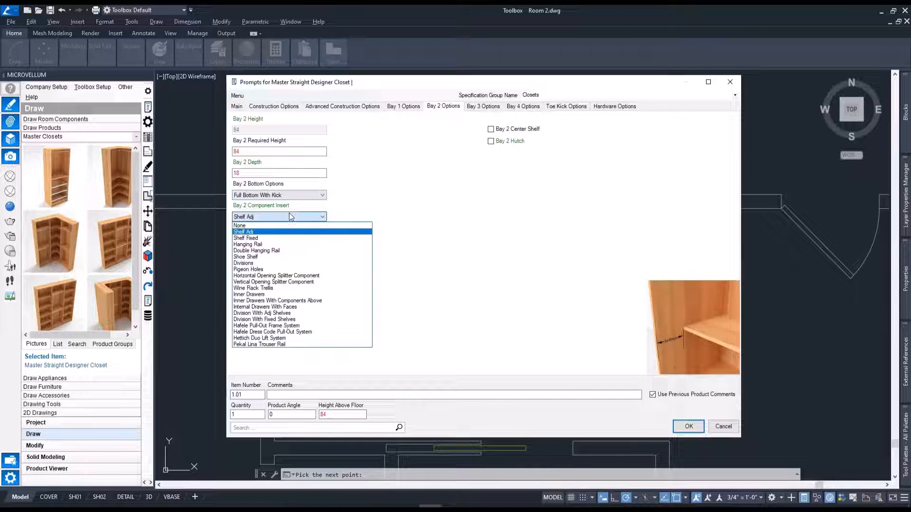
pyautogui.click(262, 256)
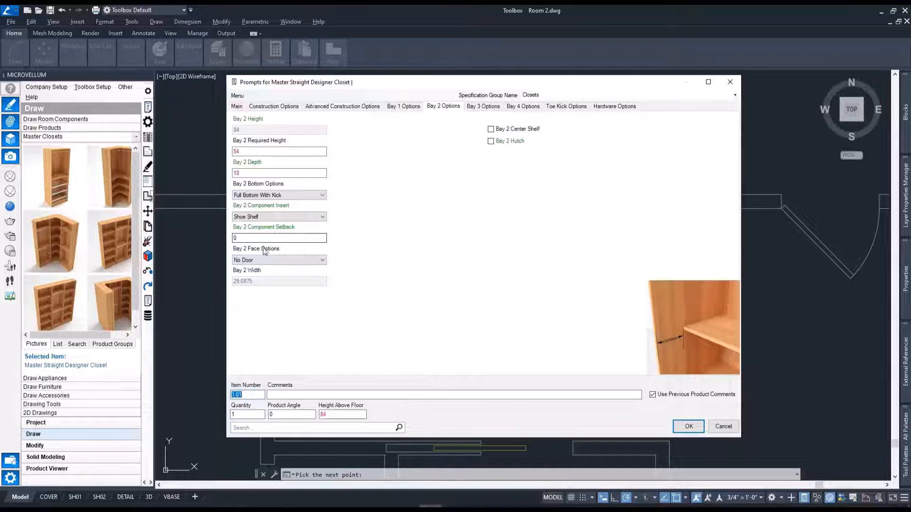
# Add a center shelf to Bay 3 of the closet.
pyautogui.click(493, 109)
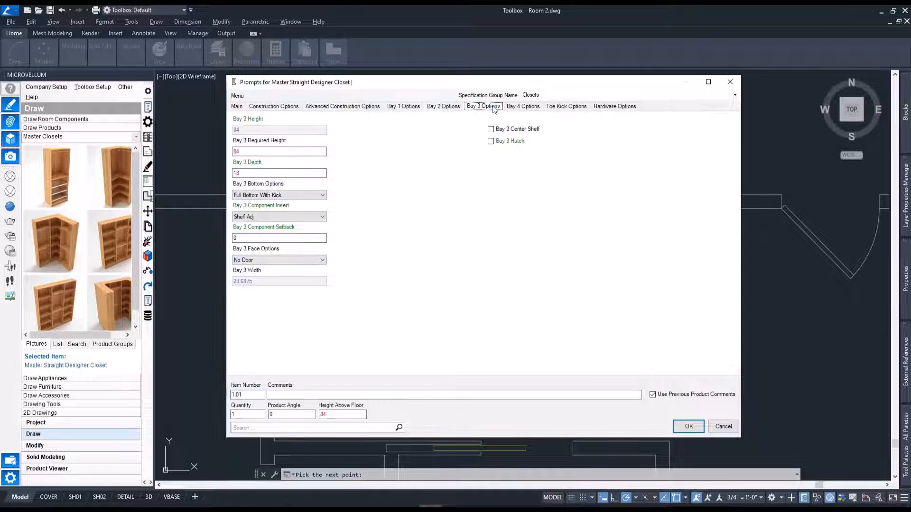
pyautogui.click(279, 220)
pyautogui.click(494, 160)
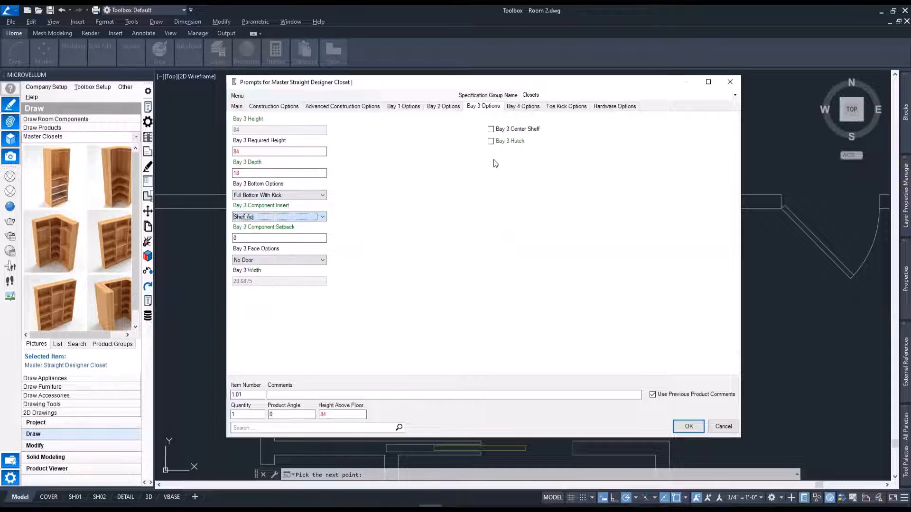
pyautogui.click(494, 129)
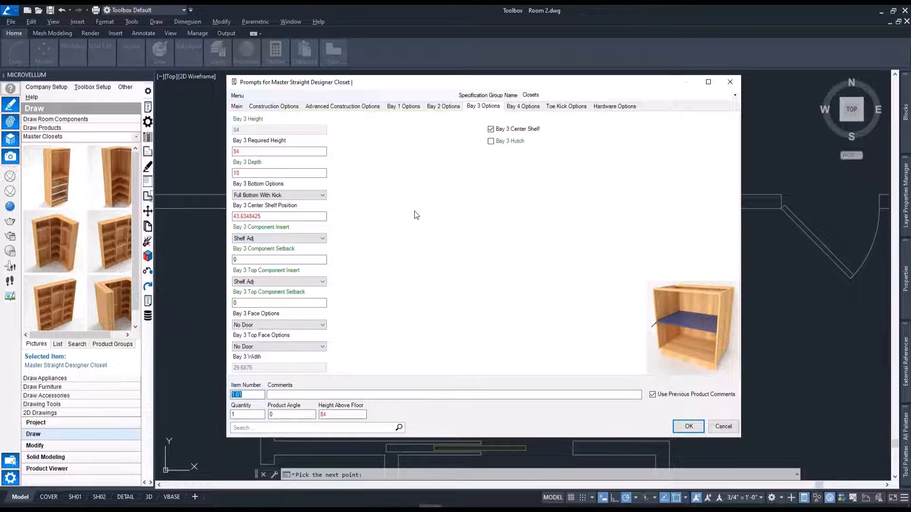
# Set the Bay 3 top component insert to Pigeon Holes, keeping Shelf Adj as the lower component insert.
pyautogui.doubleClick(278, 216)
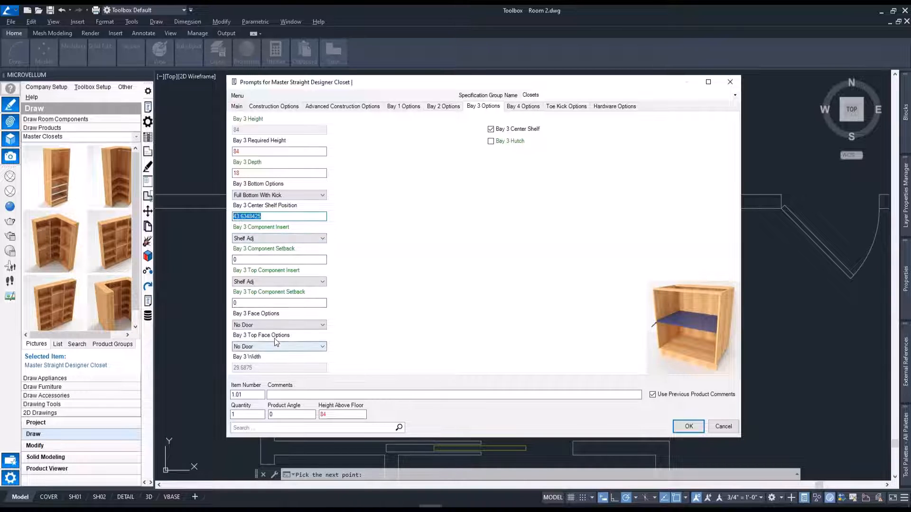
pyautogui.click(275, 282)
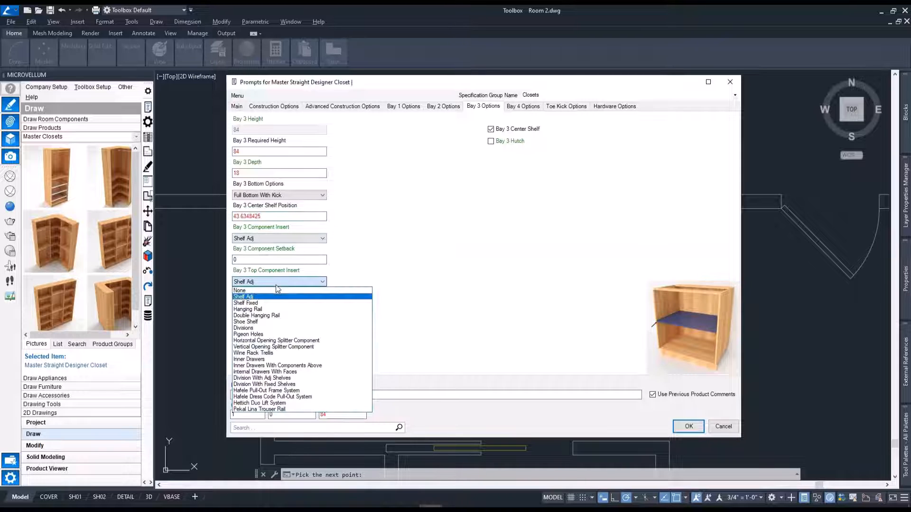
pyautogui.click(278, 335)
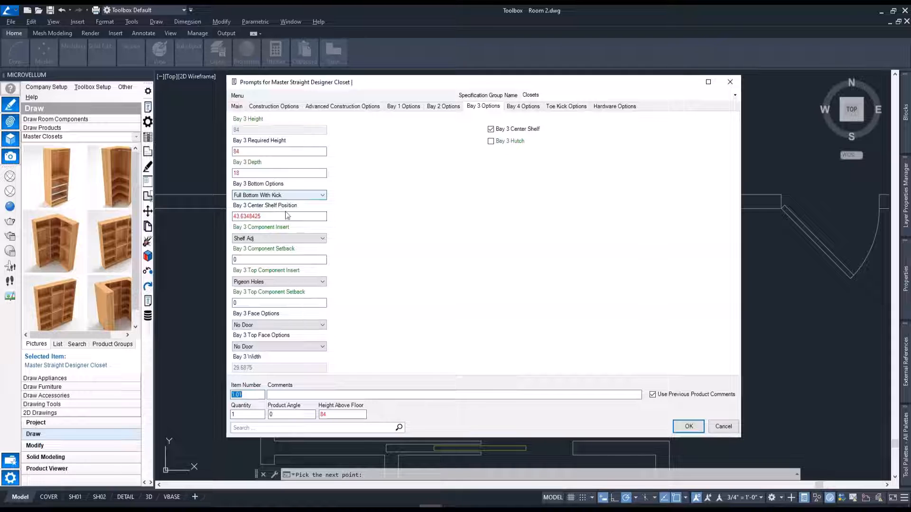
pyautogui.click(286, 238)
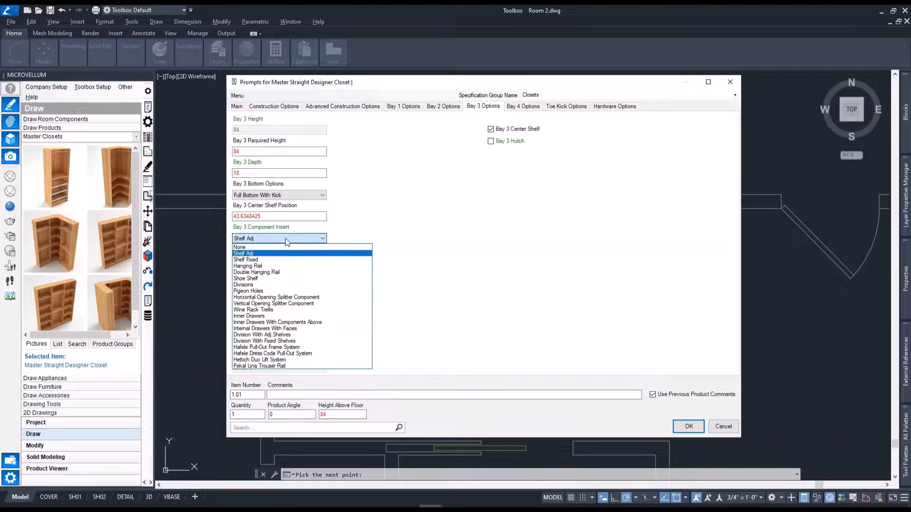
pyautogui.click(407, 226)
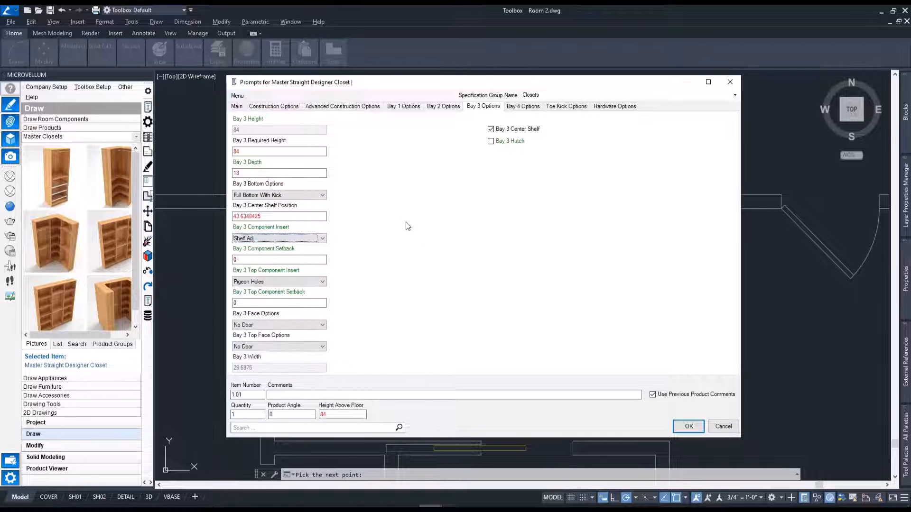
# Add a center shelf to Bay 4 with Hanging Rail as its top component insert, and accept the closet prompts.
pyautogui.click(520, 107)
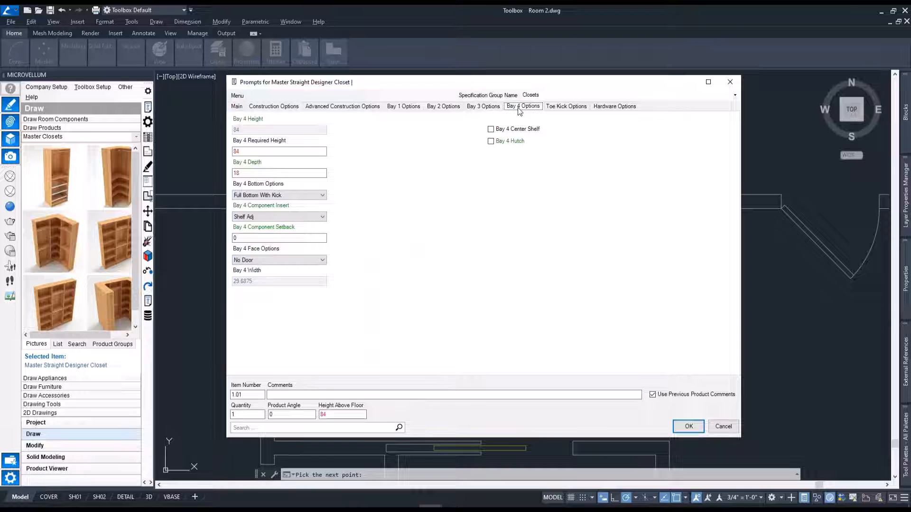
pyautogui.click(516, 133)
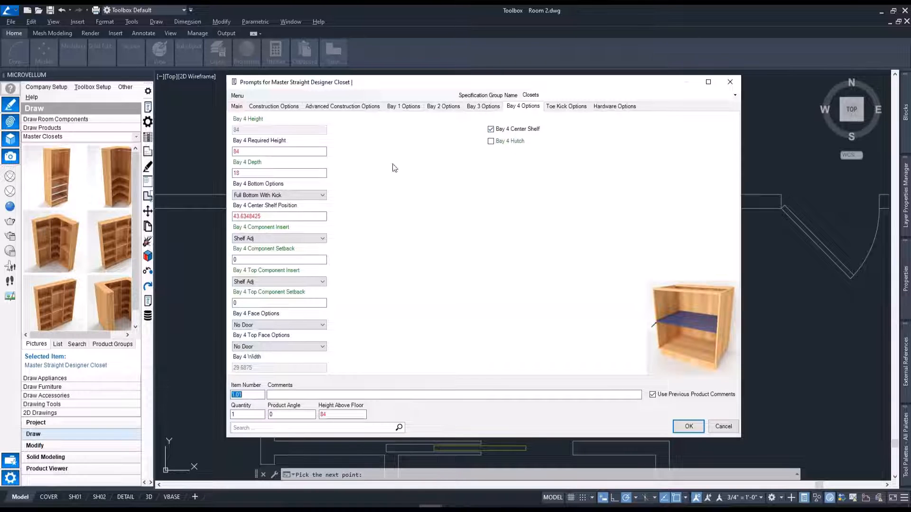
pyautogui.click(295, 282)
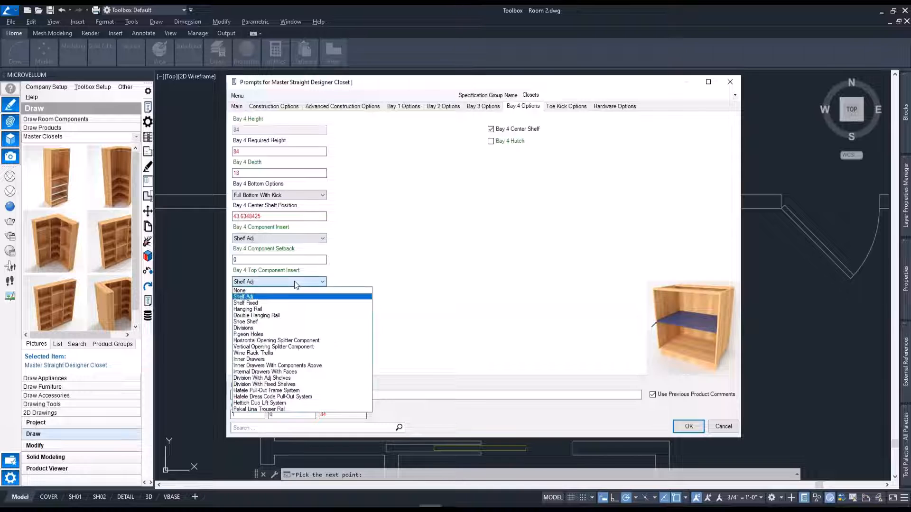
pyautogui.click(290, 309)
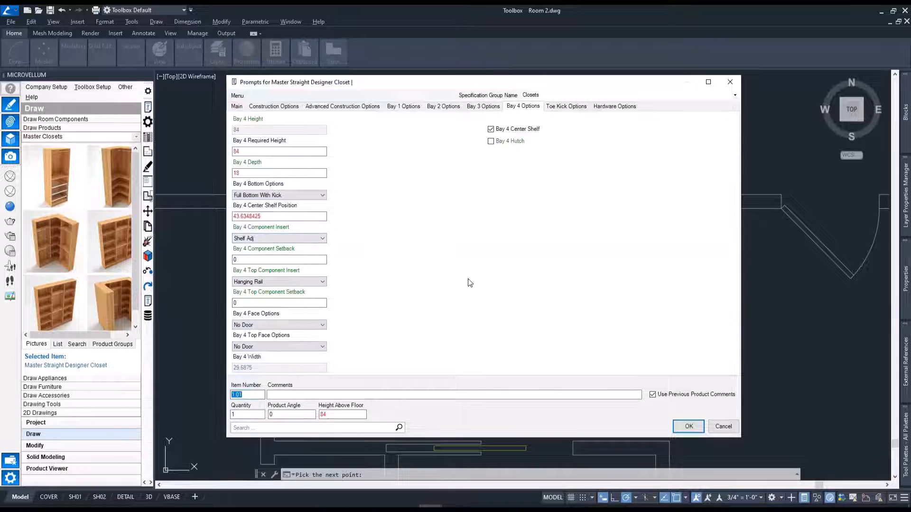
pyautogui.click(687, 427)
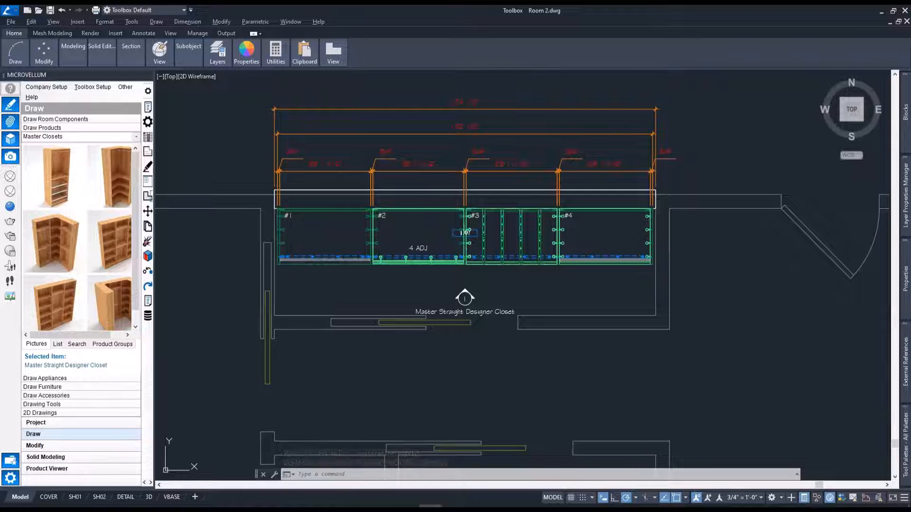
# Examine the closet's plan view and the corner where Bay 1's back meets the wall.
pyautogui.scroll(2, 351, 224)
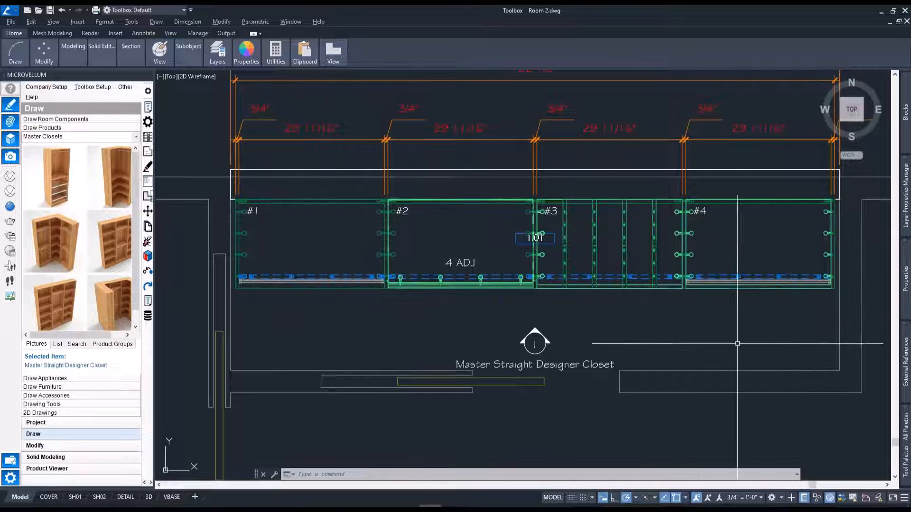
pyautogui.moveTo(679, 333); pyautogui.dragTo(626, 337, button='middle')
pyautogui.moveTo(274, 311)
pyautogui.mouseDown(button='middle')
pyautogui.moveTo(413, 311)
pyautogui.moveTo(382, 321)
pyautogui.mouseUp(button='middle')
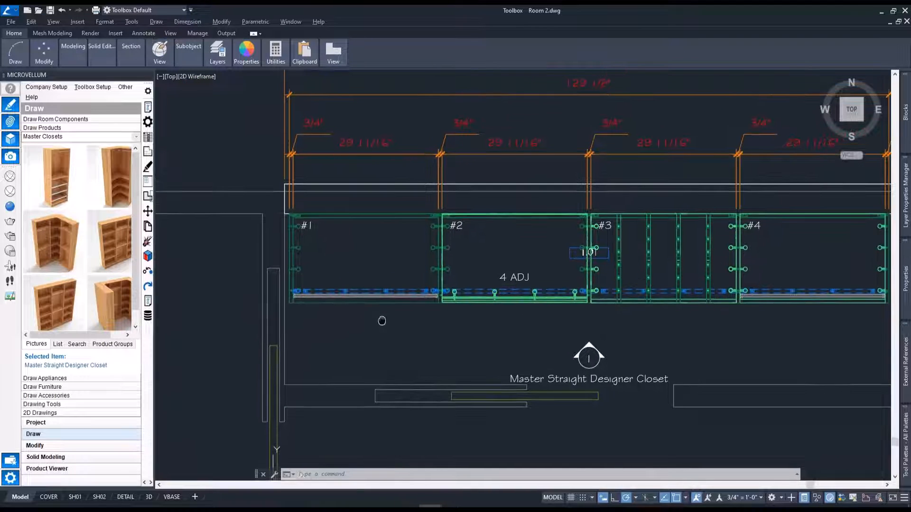
pyautogui.scroll(4, 351, 237)
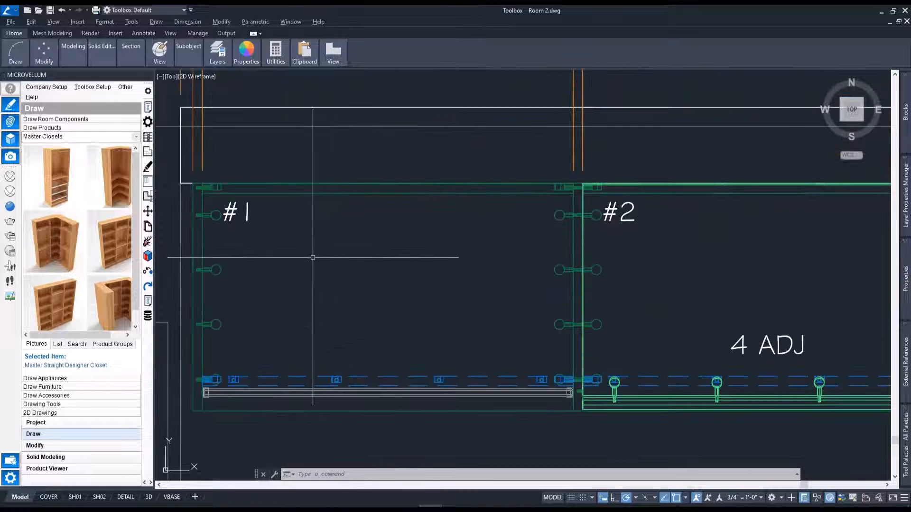
pyautogui.moveTo(312, 258); pyautogui.dragTo(363, 219, button='middle')
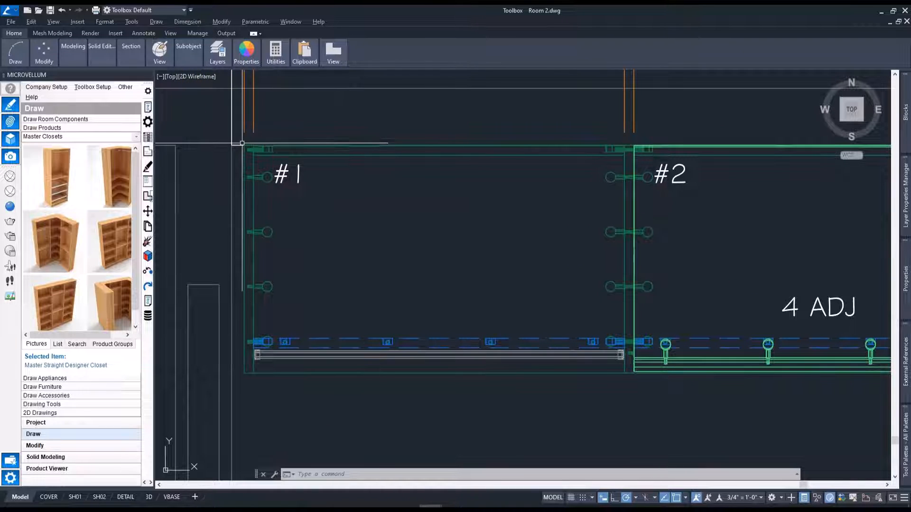
pyautogui.scroll(3, 239, 147)
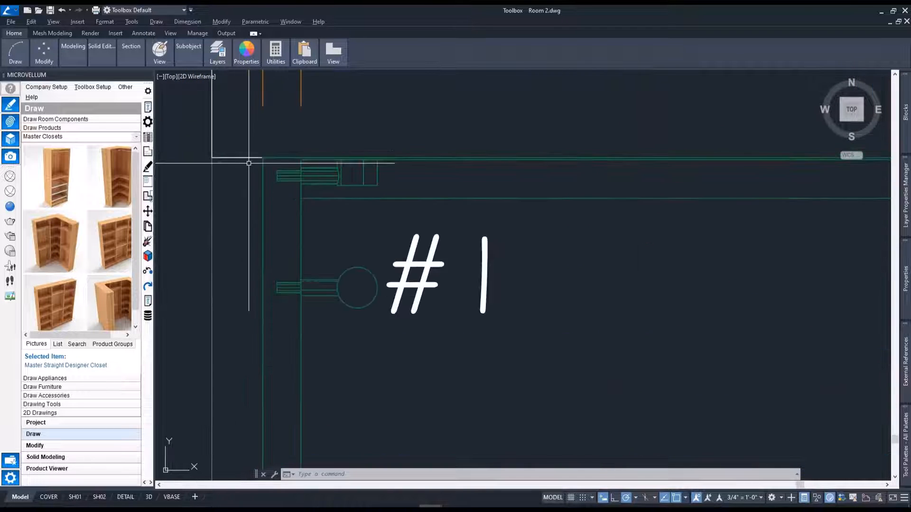
pyautogui.scroll(2, 280, 193)
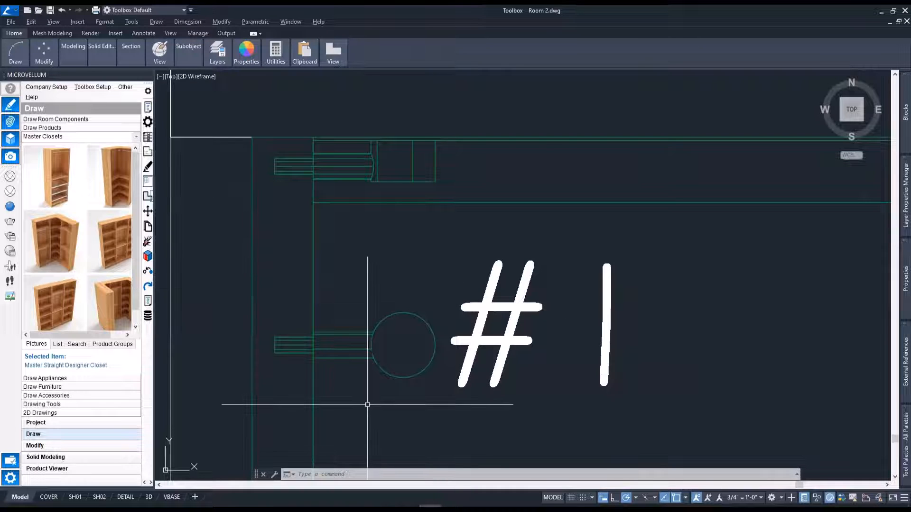
pyautogui.moveTo(365, 384); pyautogui.dragTo(348, 365, button='middle')
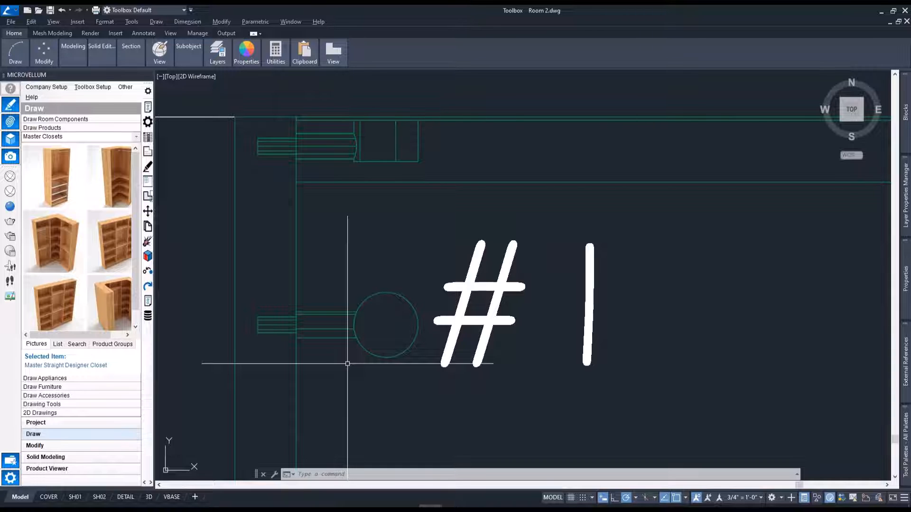
pyautogui.moveTo(350, 254); pyautogui.dragTo(391, 283, button='middle')
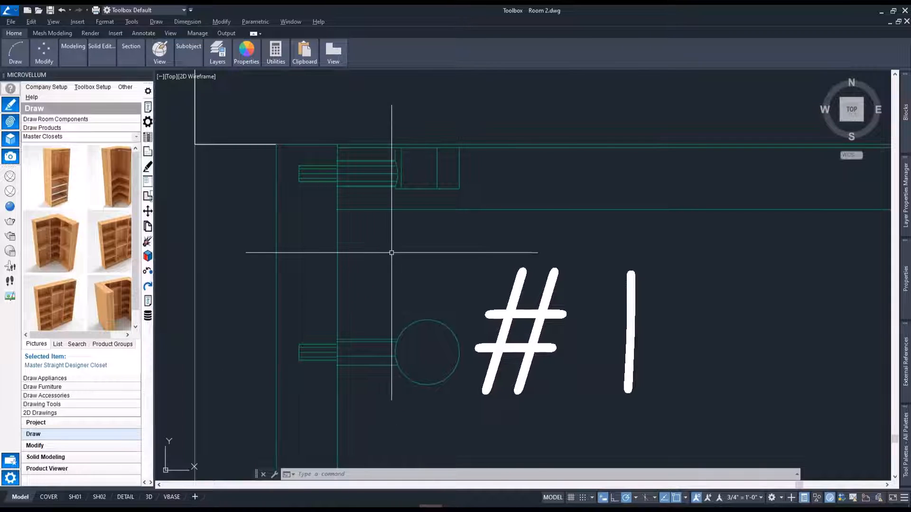
# Measure the distance between the back corner of Bay 1's top and the wall line.
pyautogui.scroll(4, 318, 156)
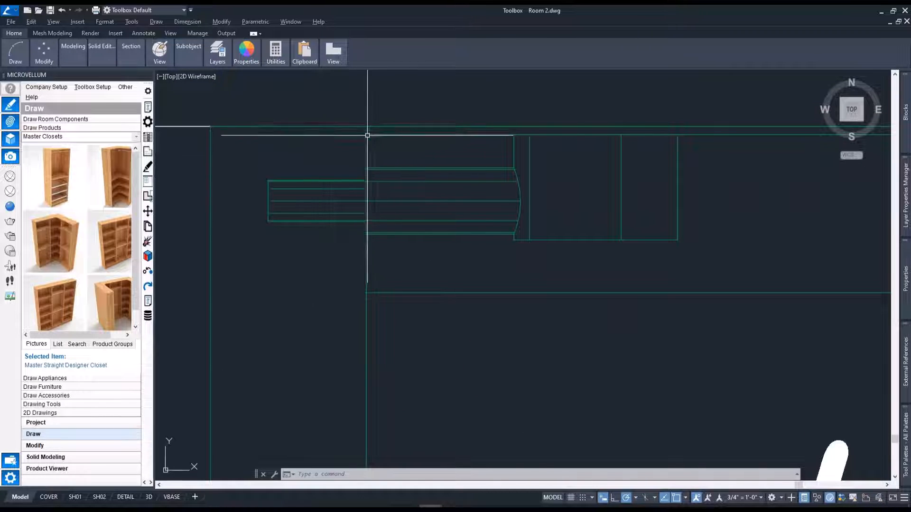
pyautogui.write('dist')
pyautogui.press('Return')
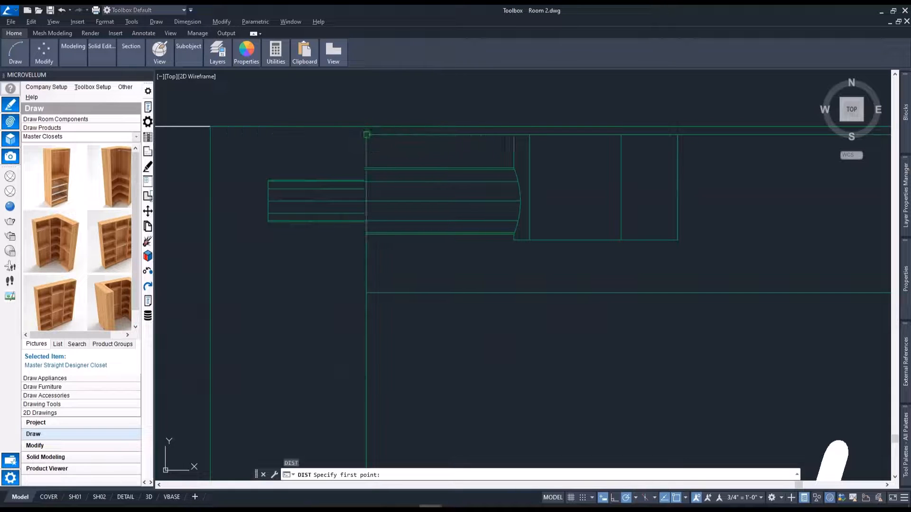
pyautogui.click(367, 135)
pyautogui.click(366, 127)
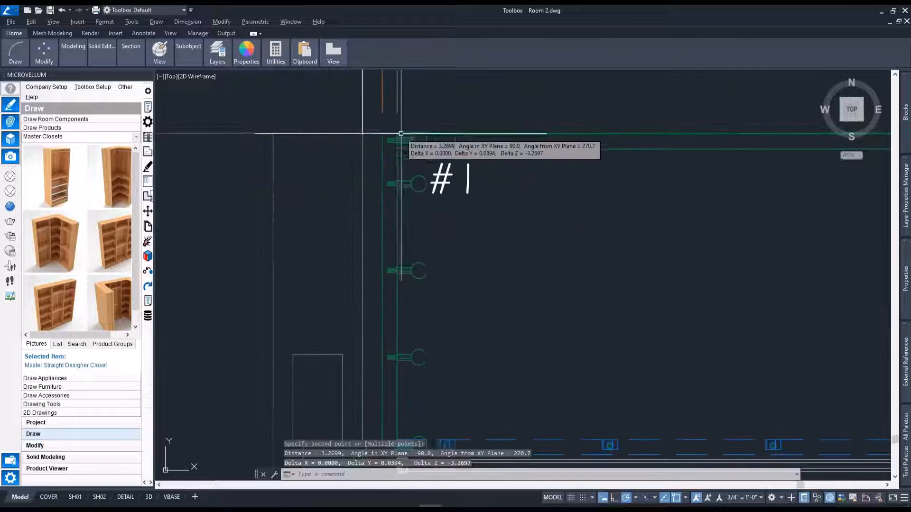
pyautogui.press('Escape')
# Switch the drawing to a southwest 3D view that shows the whole closet against the wall.
pyautogui.scroll(-2, 441, 262)
pyautogui.moveTo(440, 261); pyautogui.dragTo(414, 185, button='middle')
pyautogui.scroll(-2, 500, 197)
pyautogui.write('sw')
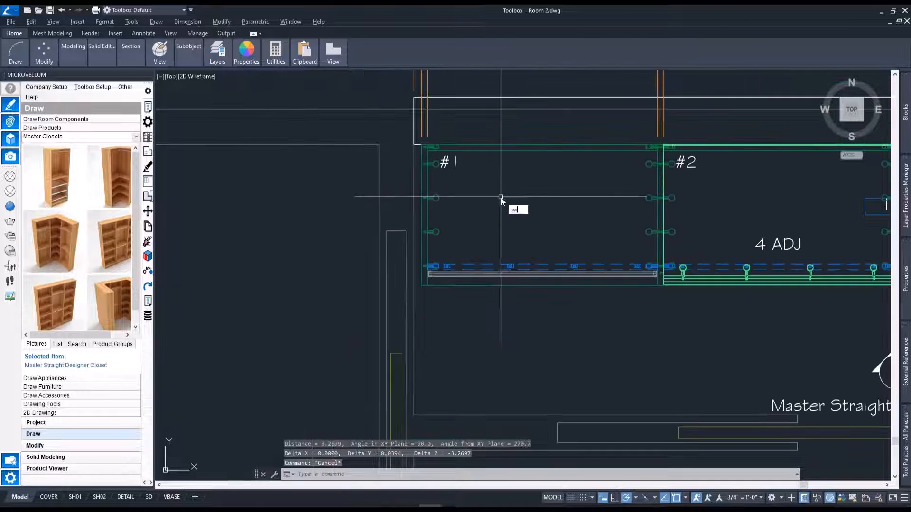
pyautogui.press('Return')
pyautogui.scroll(2, 579, 302)
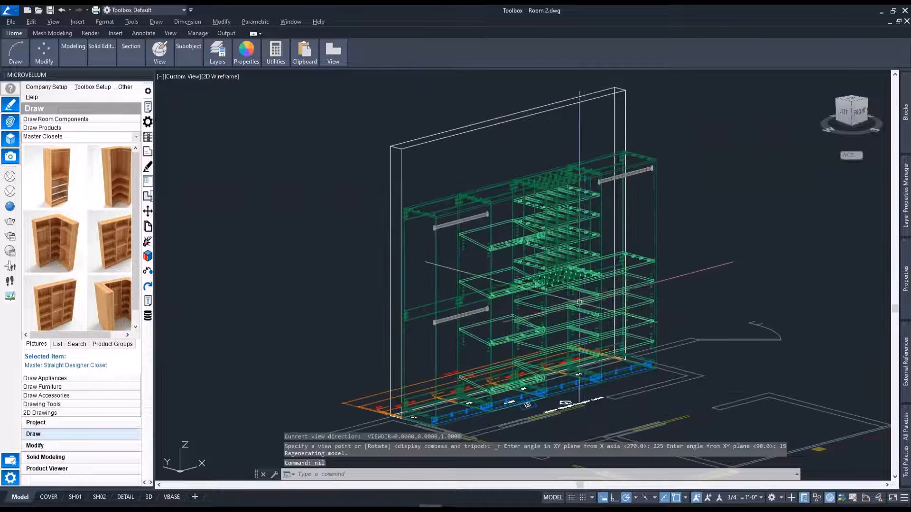
pyautogui.moveTo(579, 302); pyautogui.dragTo(522, 261, button='middle')
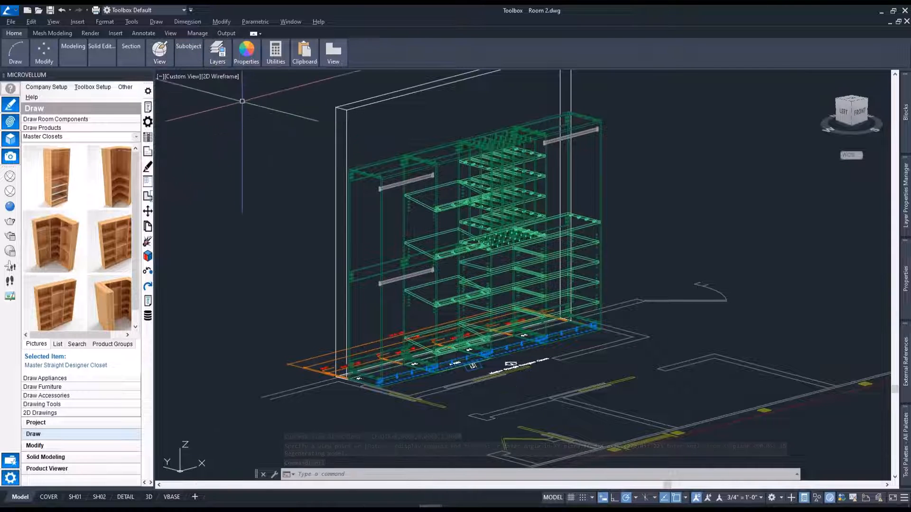
# Inspect the four bays and their inserts in the X-ray visual style, and restore 2D Wireframe.
pyautogui.click(226, 77)
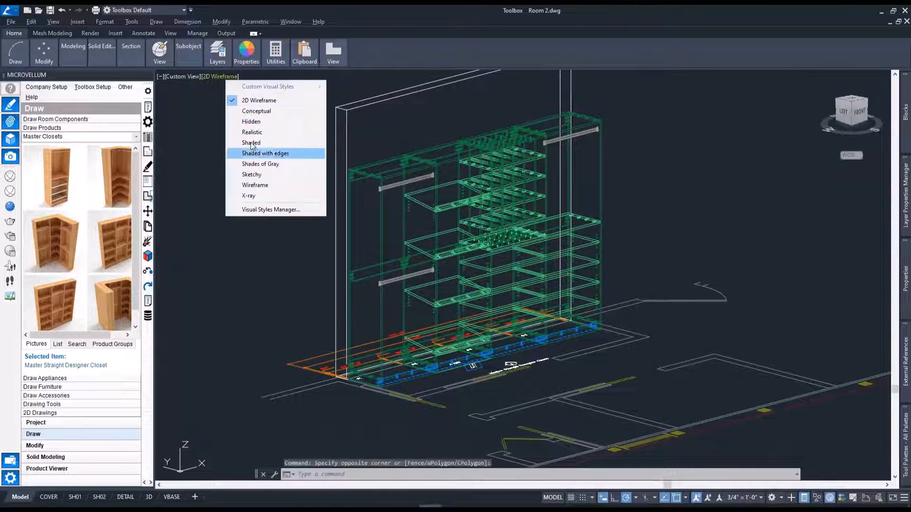
pyautogui.click(258, 195)
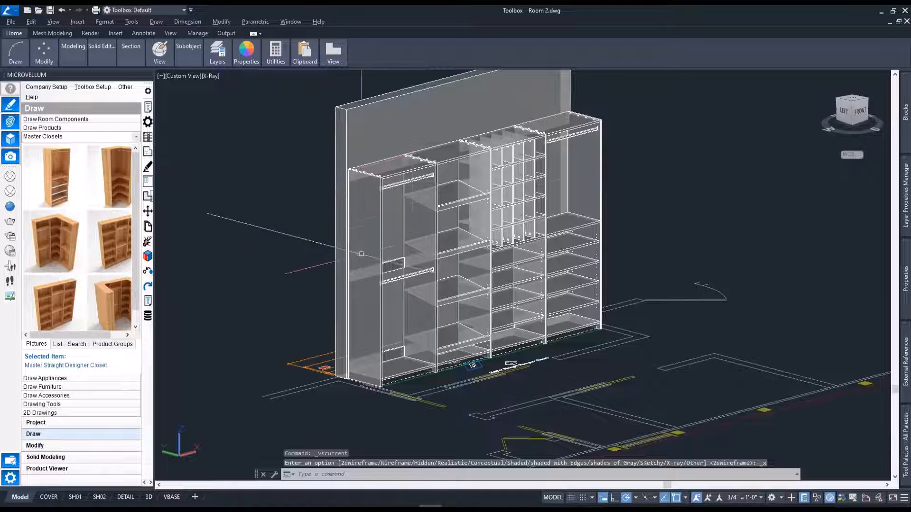
pyautogui.moveTo(428, 204); pyautogui.dragTo(389, 211, button='middle')
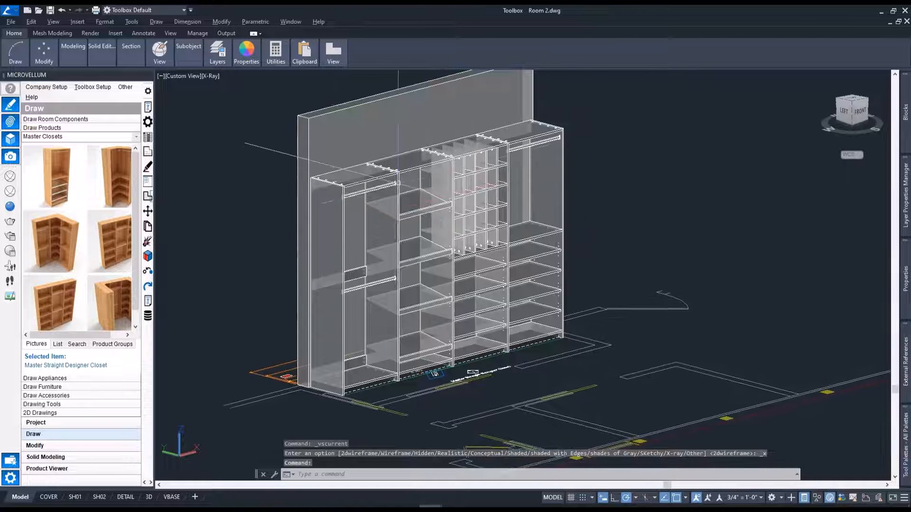
pyautogui.scroll(2, 396, 189)
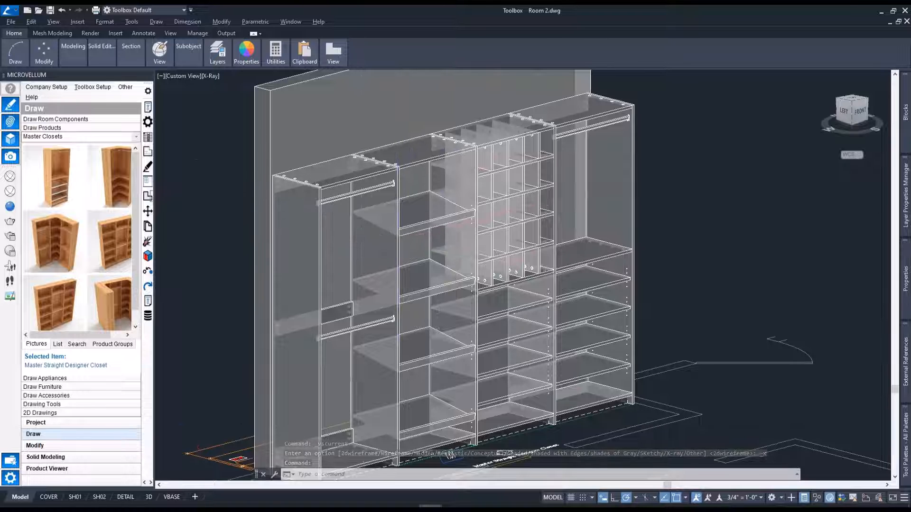
pyautogui.scroll(2, 285, 175)
pyautogui.moveTo(443, 344); pyautogui.dragTo(300, 339, button='middle')
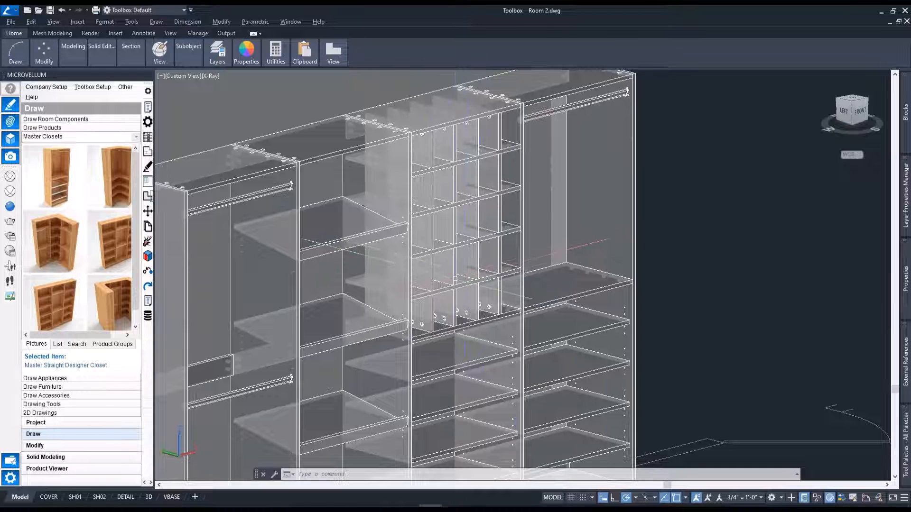
pyautogui.click(211, 76)
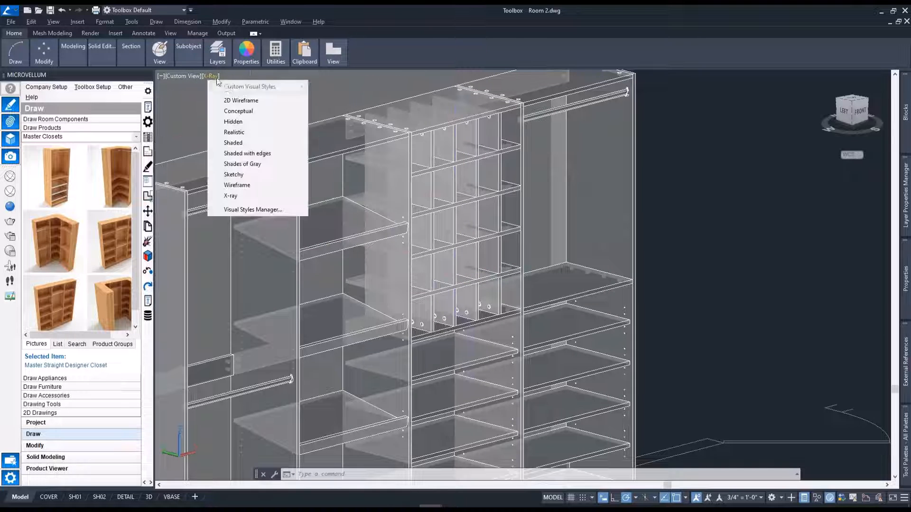
pyautogui.click(247, 96)
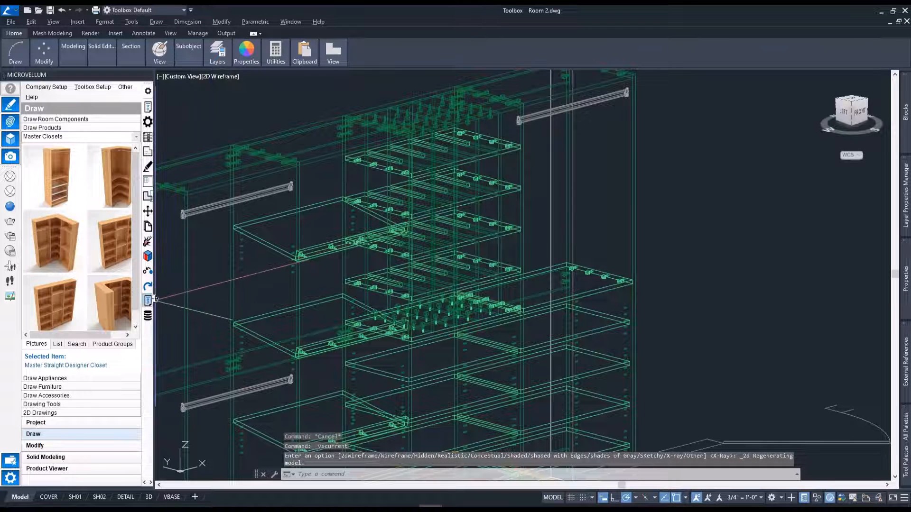
# Set the pigeon holes subassembly's main, top and bottom construction methods to Screw, saving this subassembly only.
pyautogui.click(148, 315)
pyautogui.click(488, 186)
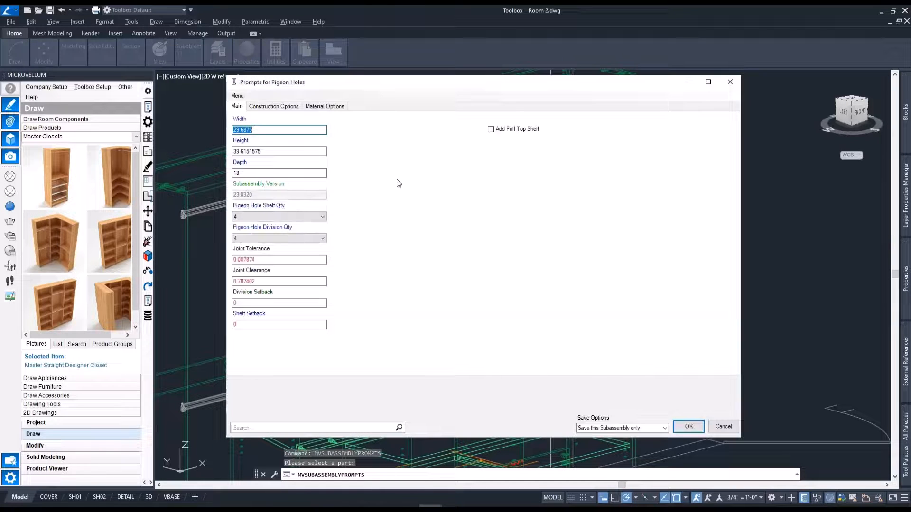
pyautogui.click(284, 107)
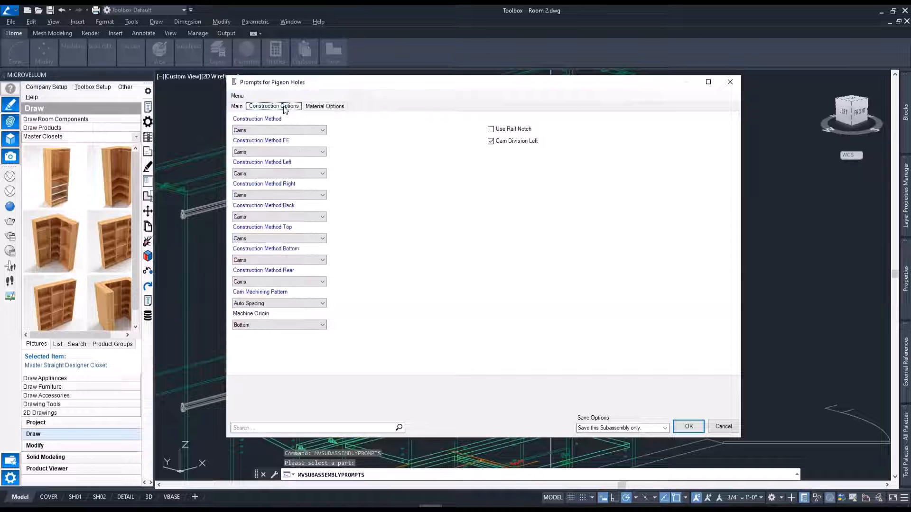
pyautogui.click(291, 131)
pyautogui.click(280, 151)
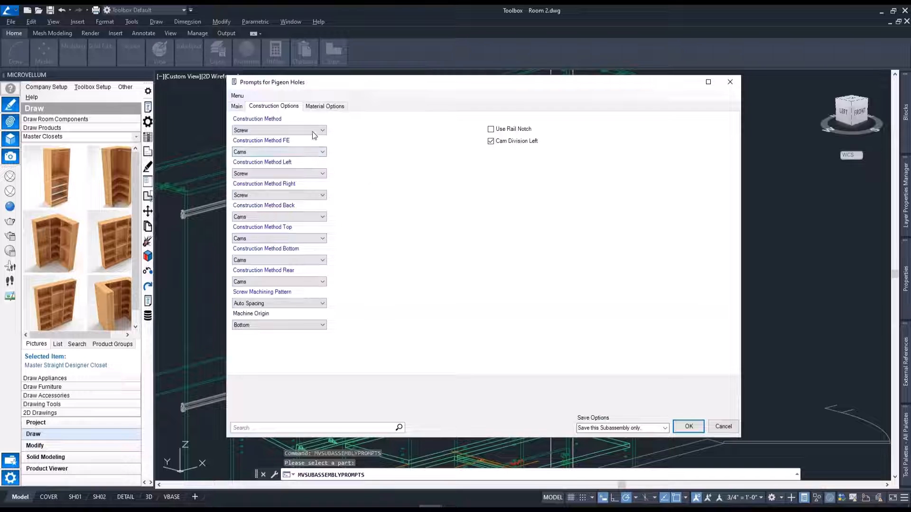
pyautogui.click(298, 238)
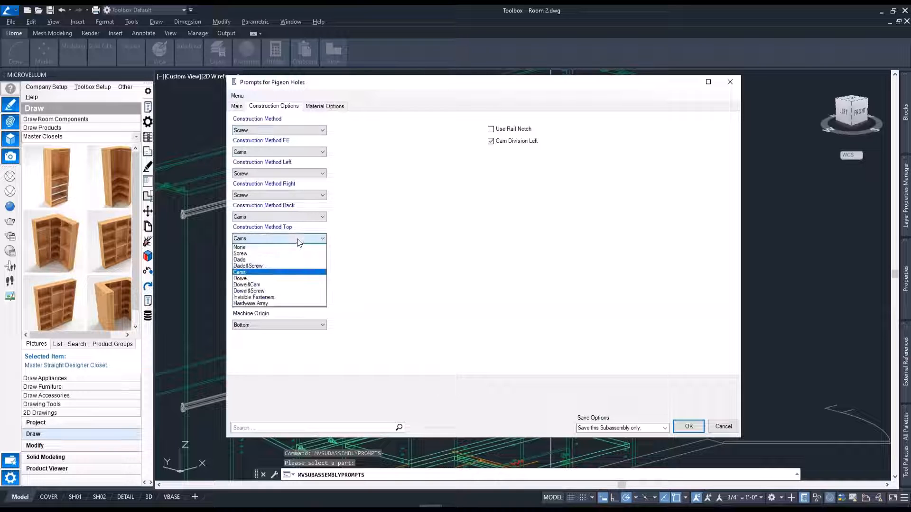
pyautogui.click(295, 256)
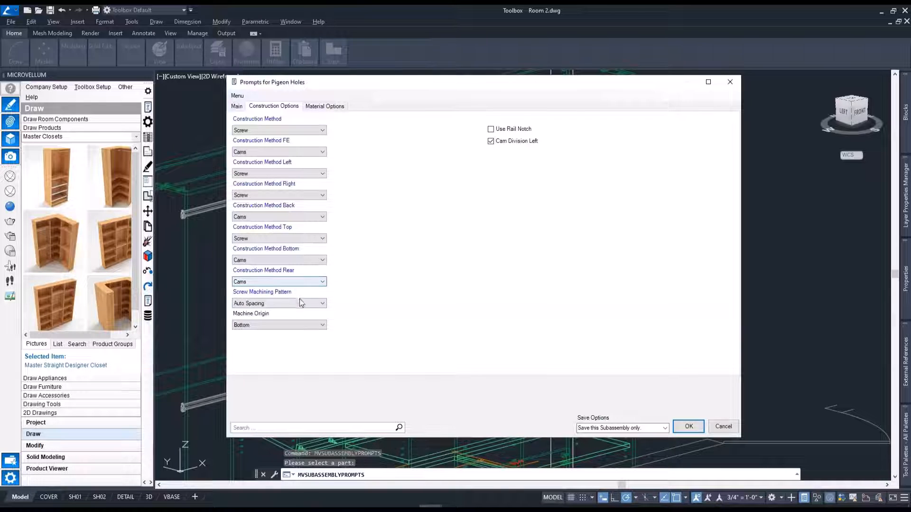
pyautogui.click(302, 259)
pyautogui.click(284, 277)
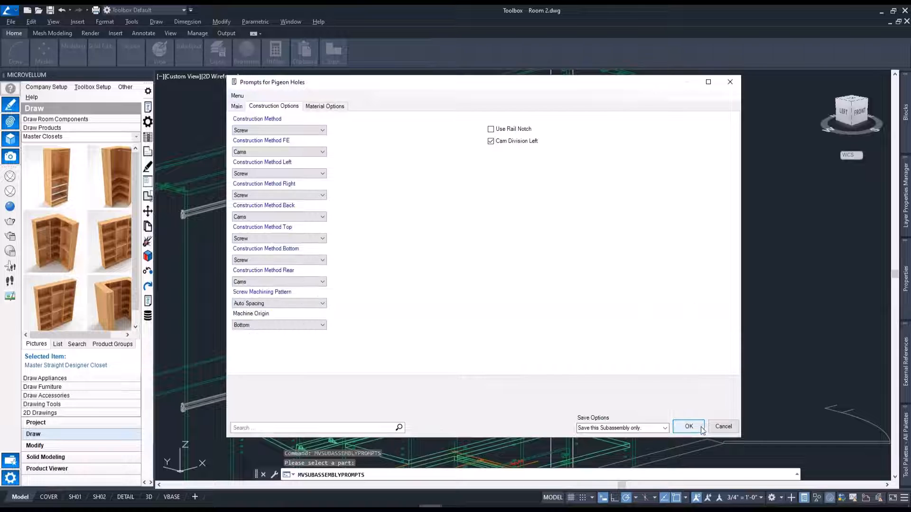
pyautogui.click(688, 427)
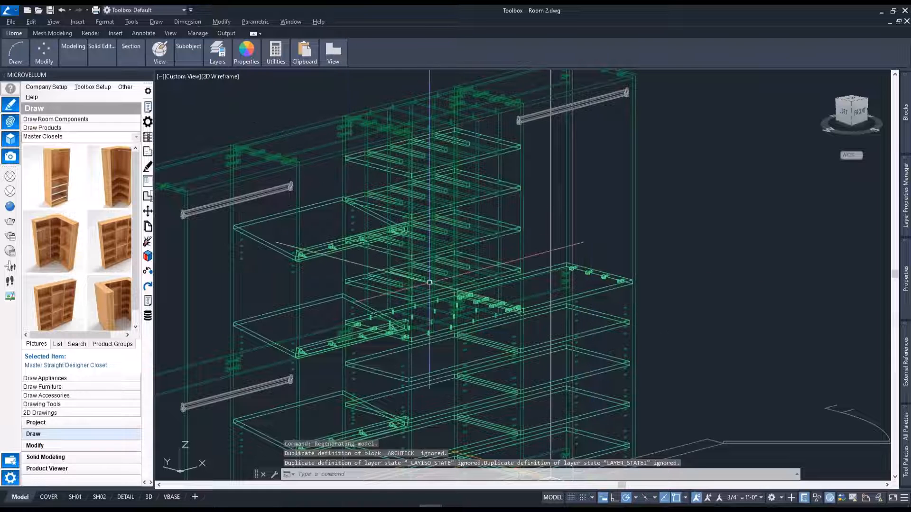
# Draw Bay 1's Tall Partition Left in 2D and add a rectangle about 3 by 5 inches near the end opposite the origin.
pyautogui.scroll(-5, 421, 274)
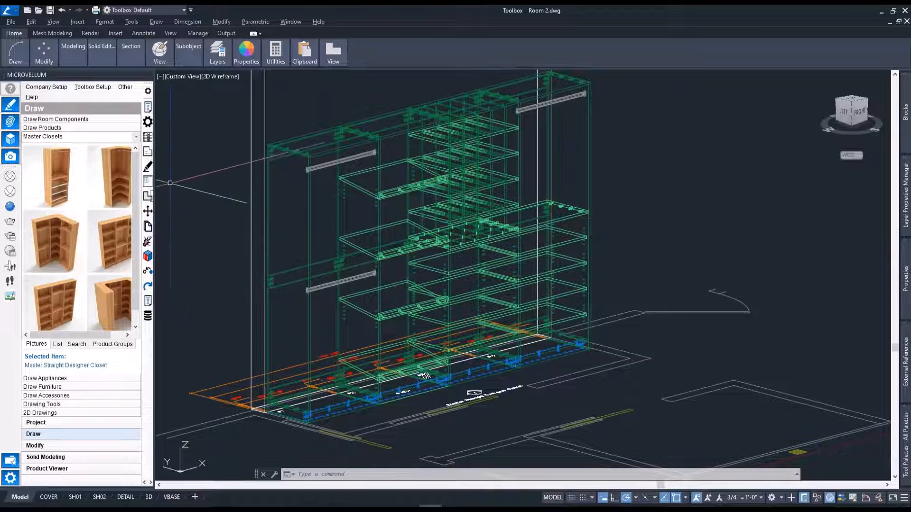
pyautogui.click(148, 151)
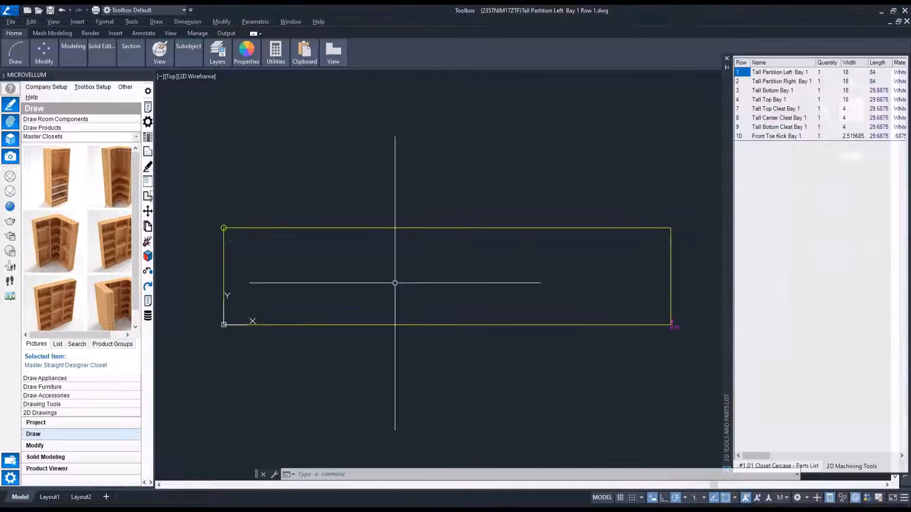
pyautogui.moveTo(389, 279); pyautogui.dragTo(385, 279, button='middle')
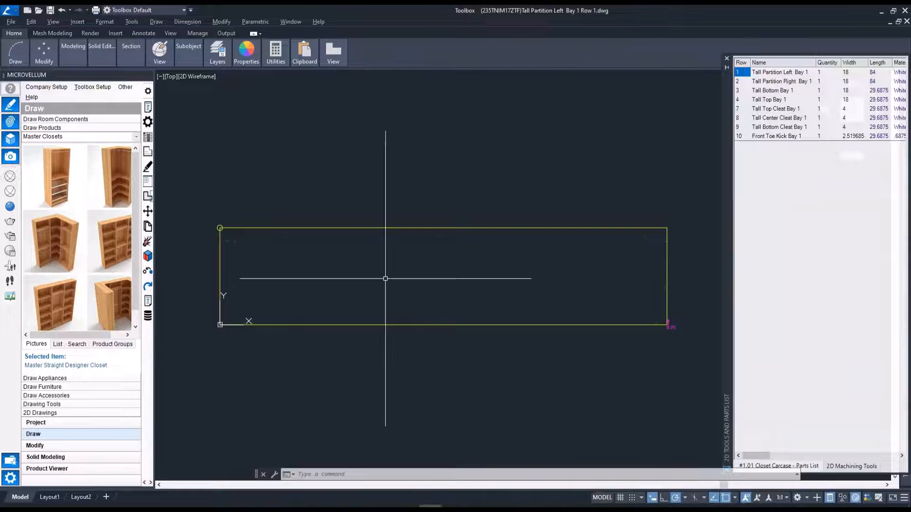
pyautogui.write('ec')
pyautogui.press('Return')
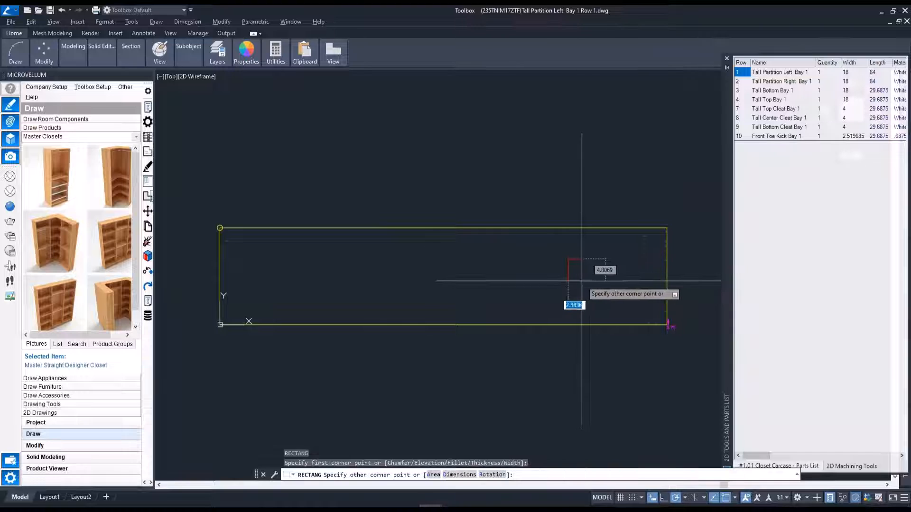
pyautogui.click(583, 259)
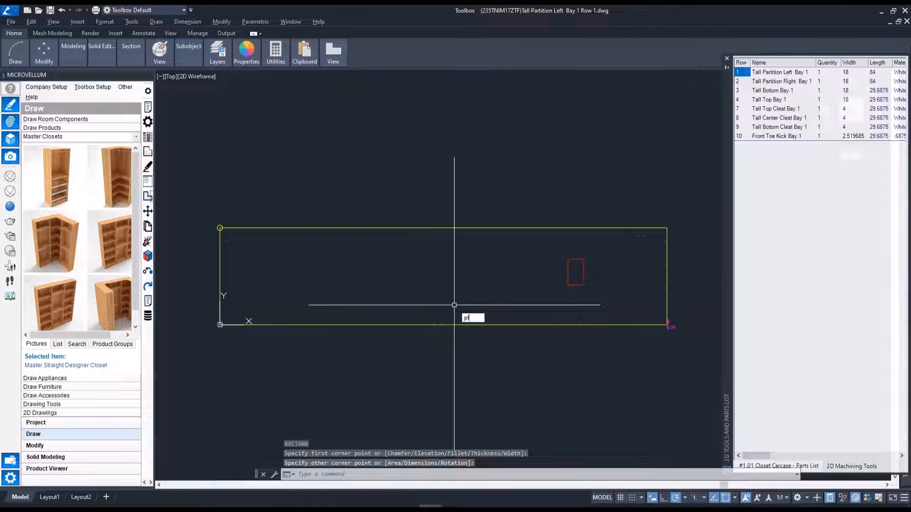
# Sketch a wavy arc polyline lengthwise across the half of the partition nearest the origin.
pyautogui.press('Return')
pyautogui.click(281, 284)
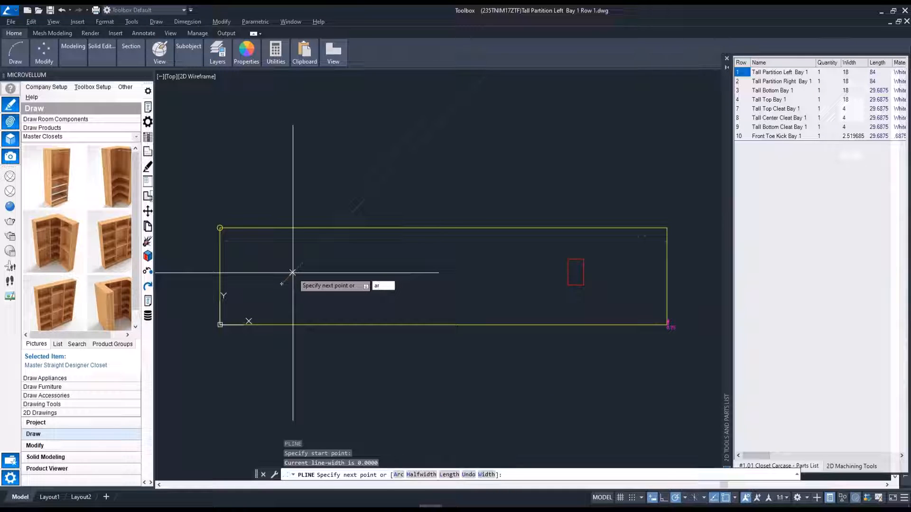
pyautogui.write('arc')
pyautogui.press('Return')
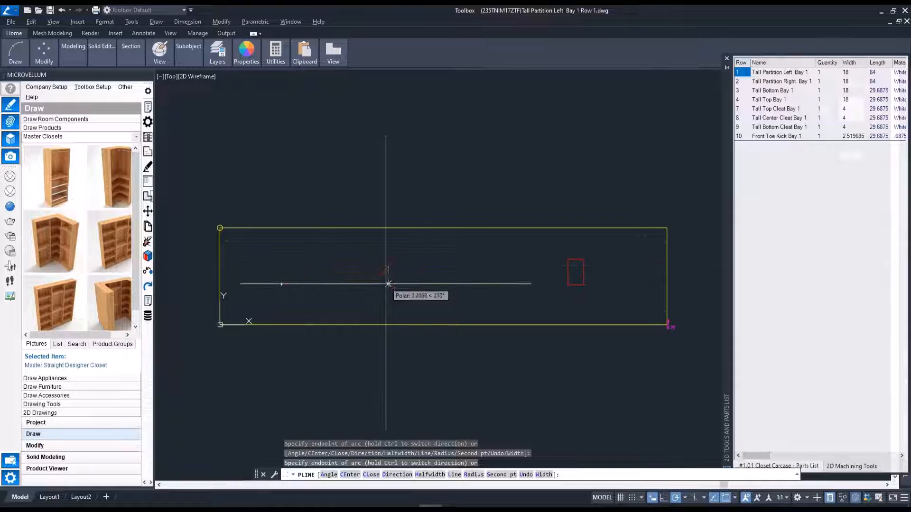
pyautogui.click(346, 269)
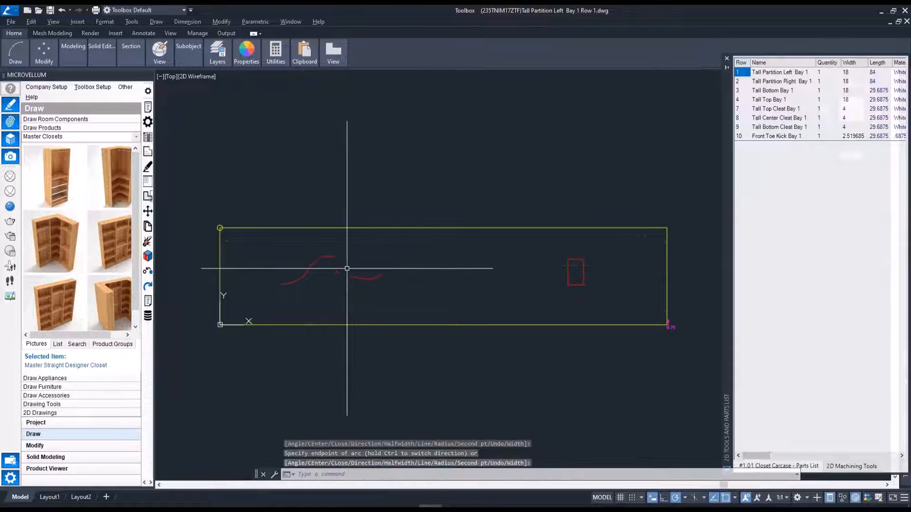
# Copy the wavy polyline once straight below and once straight above the original, keeping both copies inside the partition.
pyautogui.write('co')
pyautogui.press('Return')
pyautogui.click(372, 280)
pyautogui.press('Return')
pyautogui.click(402, 285)
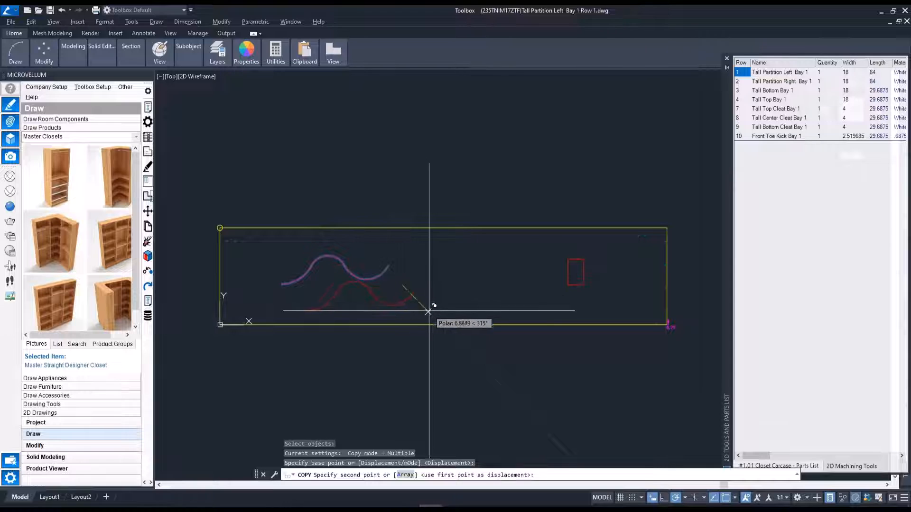
pyautogui.click(407, 312)
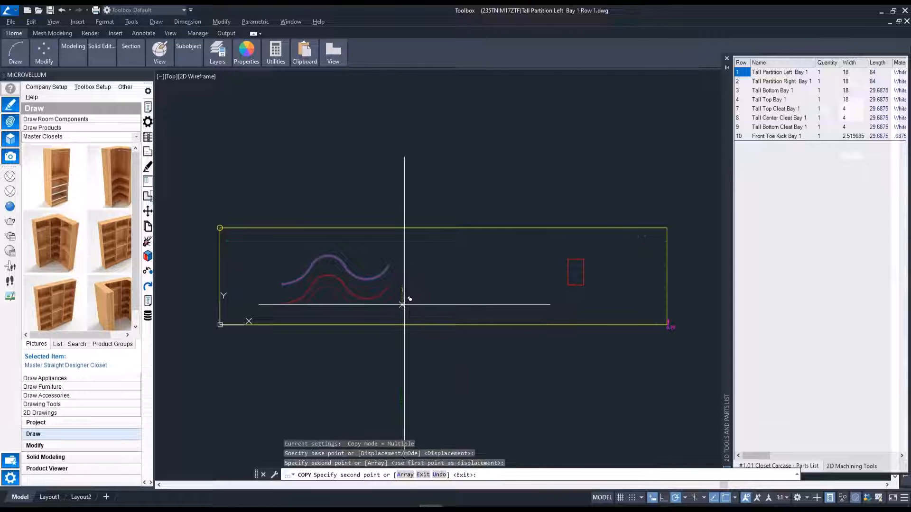
pyautogui.click(389, 262)
pyautogui.press('Return')
pyautogui.moveTo(527, 287); pyautogui.dragTo(502, 294, button='middle')
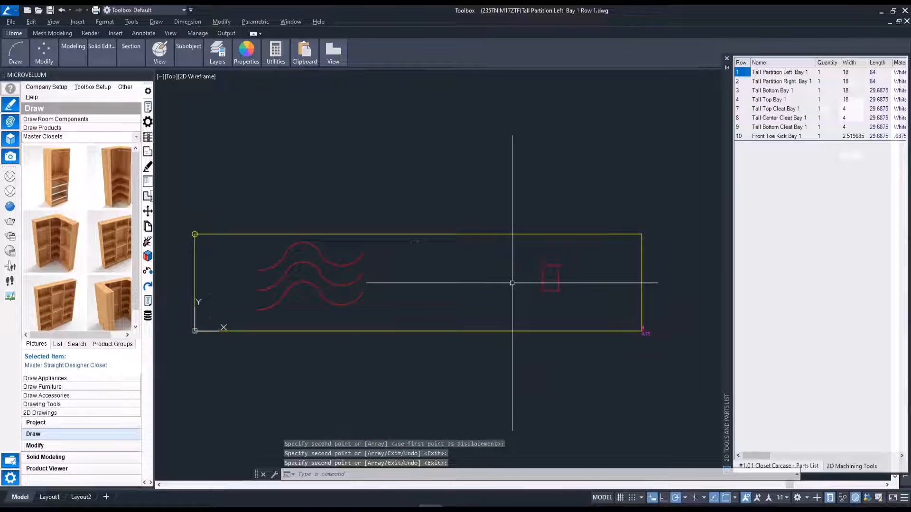
# Assign Router 4 3/8" routing to the three wavy polylines at 0.75 depth with Center tool compensation.
pyautogui.click(851, 468)
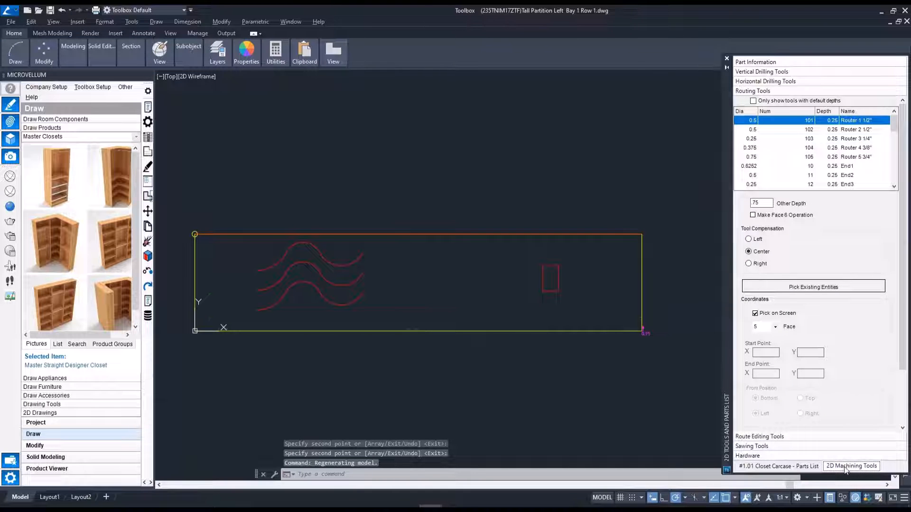
pyautogui.click(764, 148)
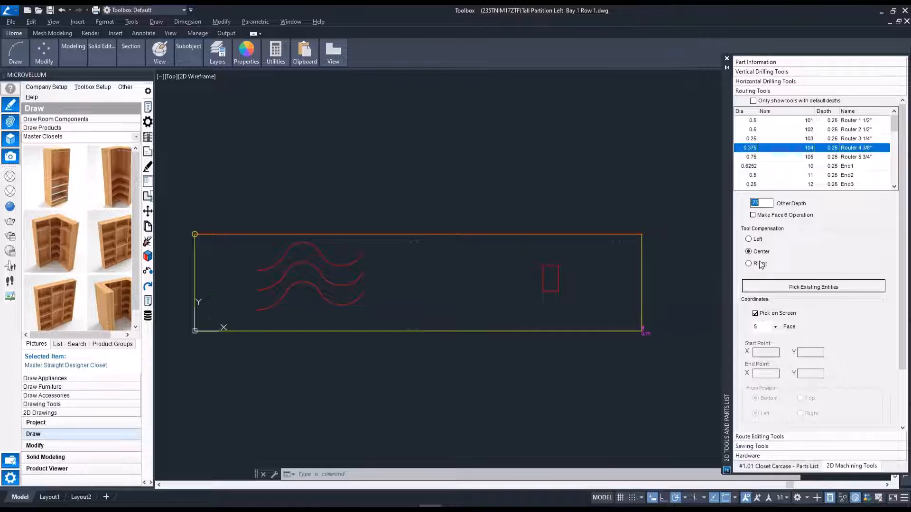
pyautogui.click(778, 286)
pyautogui.moveTo(359, 305); pyautogui.dragTo(340, 254)
pyautogui.press('Return')
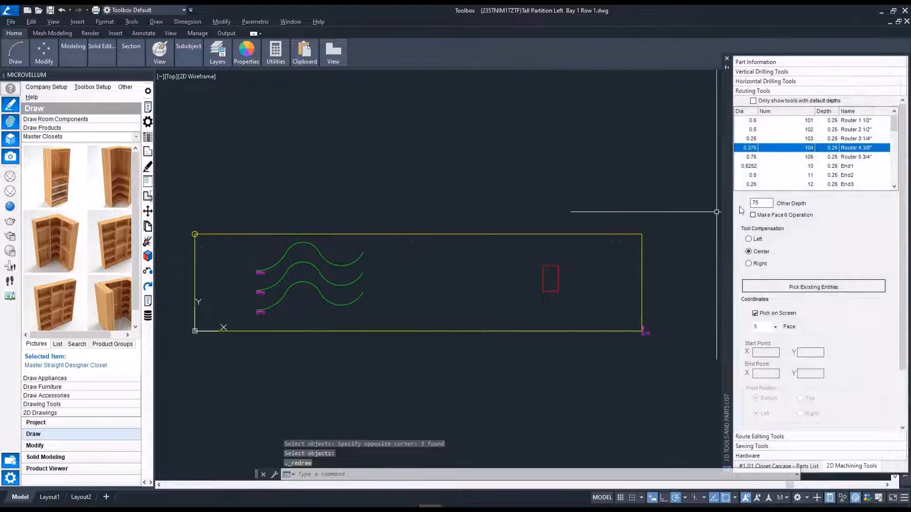
# Assign Router 4 3/8" routing to the rectangle at 0.75 depth with Right tool compensation.
pyautogui.click(748, 264)
pyautogui.click(769, 287)
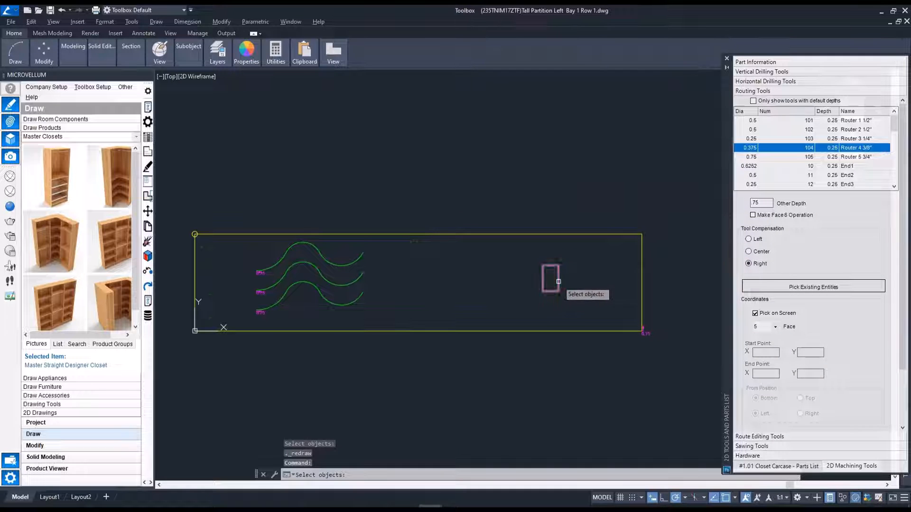
pyautogui.press('Return')
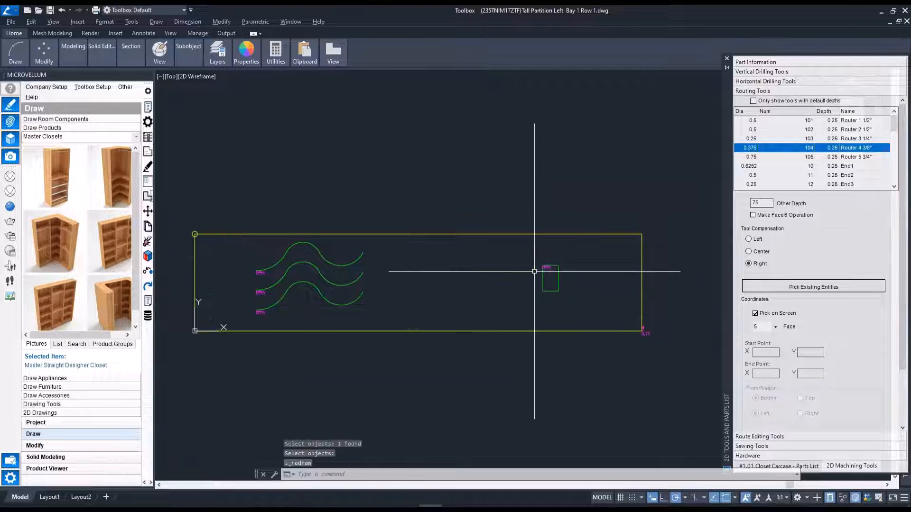
pyautogui.scroll(4, 545, 263)
pyautogui.middleClick(491, 317)
pyautogui.middleClick(491, 317)
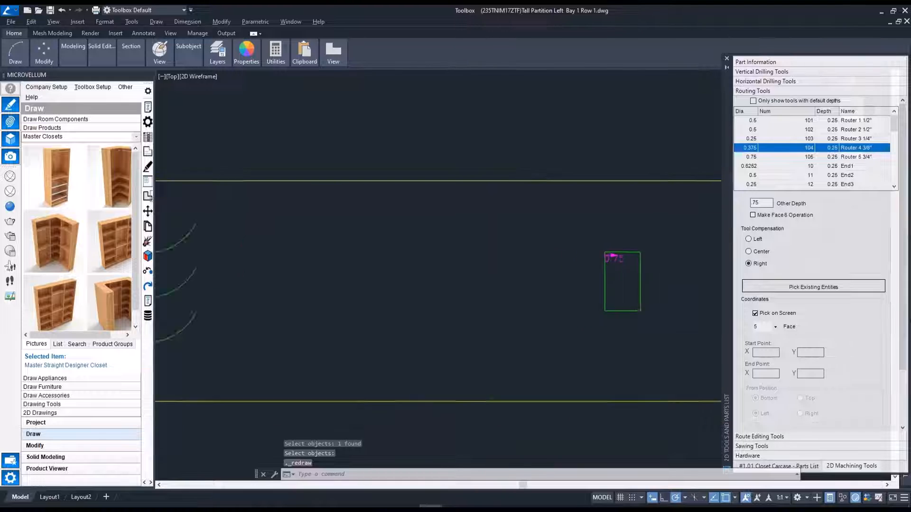
# Update Tall Partition Left Bay 1 with its new routes, redraw the product and close the 2D parts list.
pyautogui.click(807, 466)
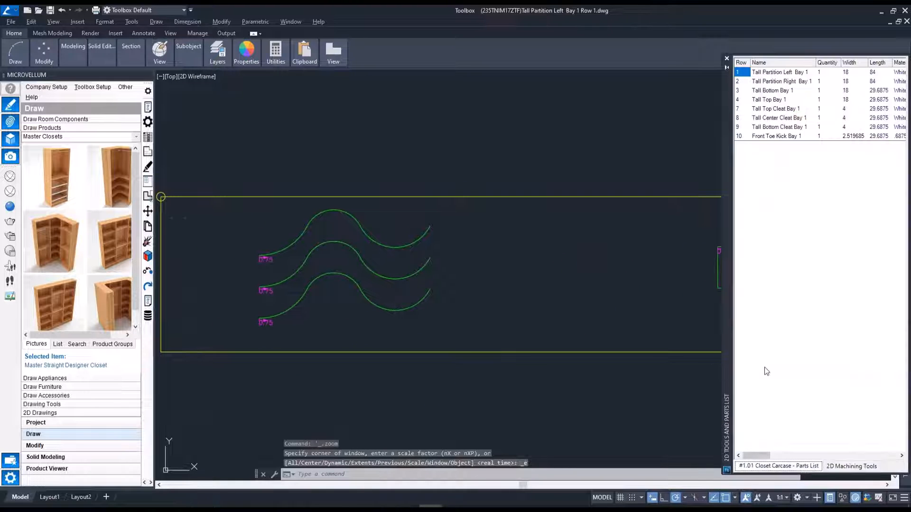
pyautogui.rightClick(770, 75)
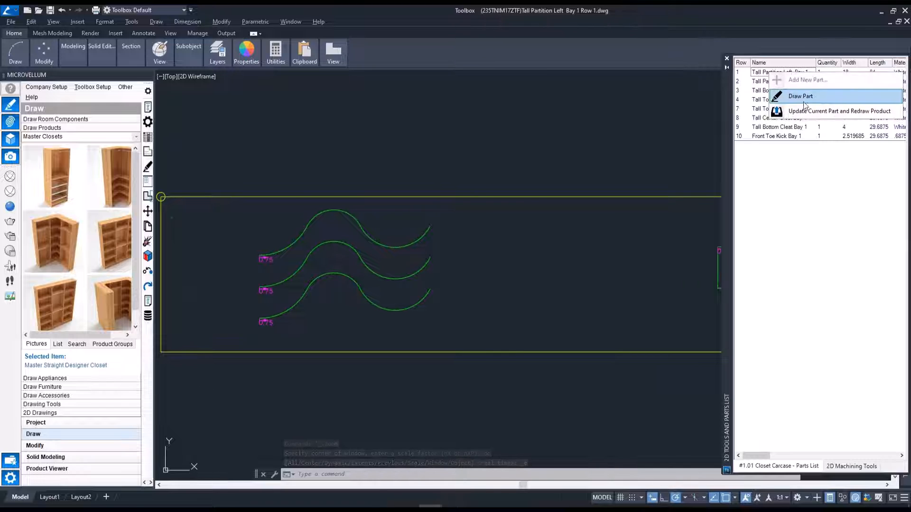
pyautogui.click(806, 110)
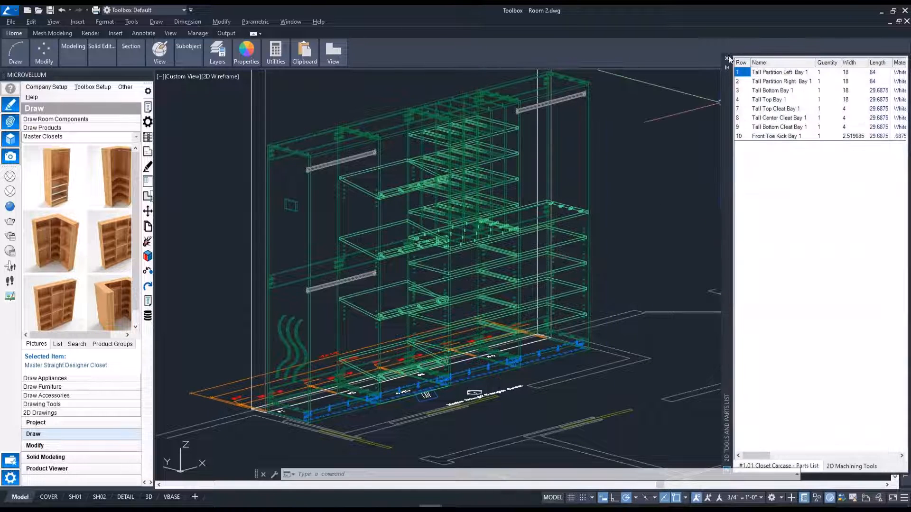
pyautogui.click(727, 57)
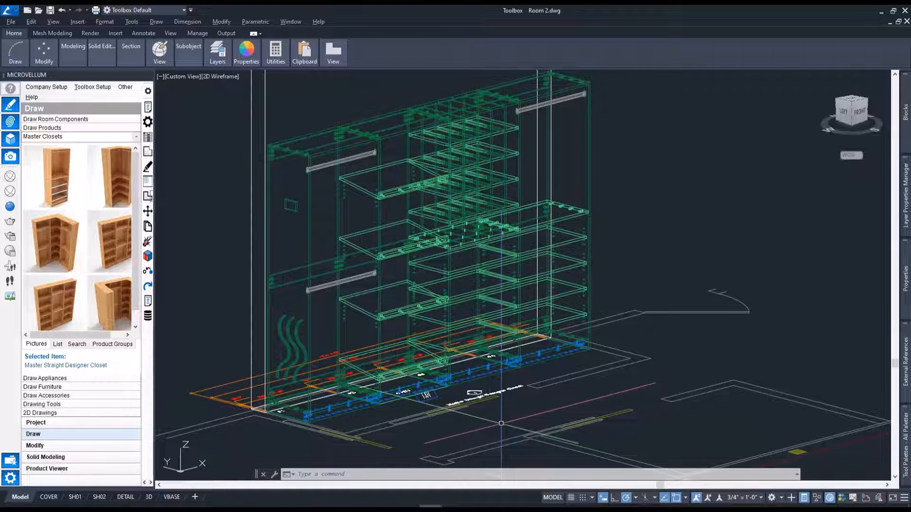
# Switch the drawing to the top view framed on the closet, and check the VBASE layout before returning to model space.
pyautogui.press('Return')
pyautogui.write('t')
pyautogui.press('Return')
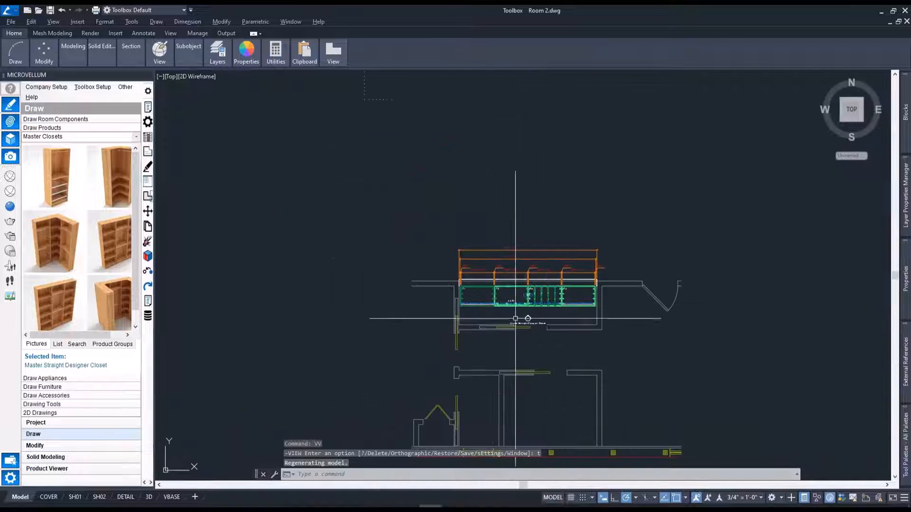
pyautogui.moveTo(548, 337); pyautogui.dragTo(463, 309, button='middle')
pyautogui.scroll(2, 492, 279)
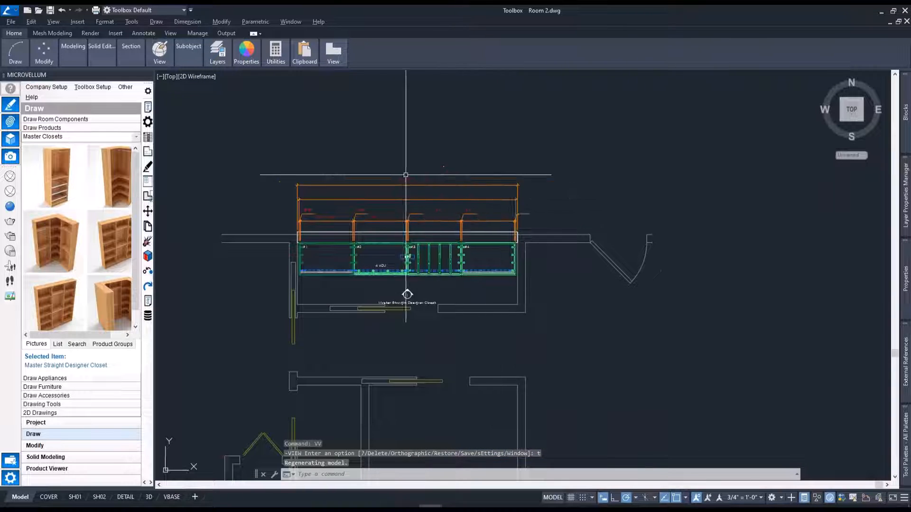
pyautogui.scroll(2, 315, 192)
pyautogui.scroll(-2, 368, 266)
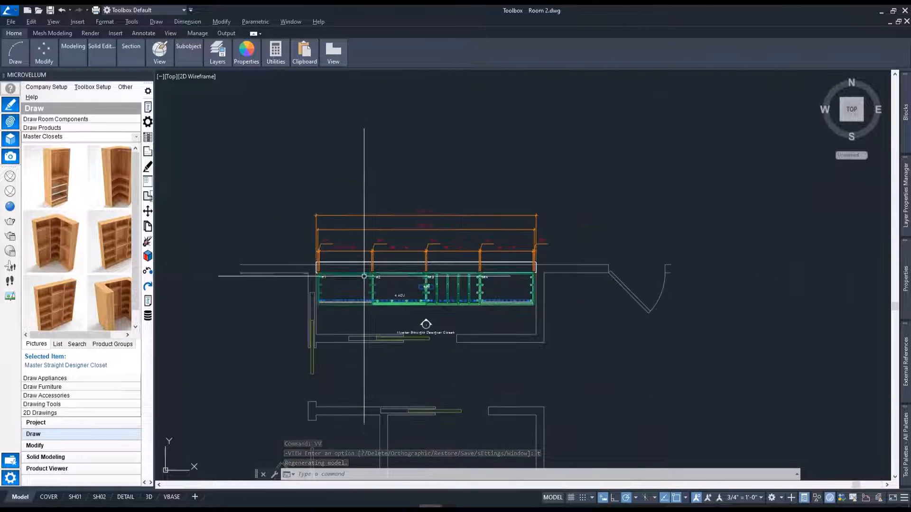
pyautogui.click(180, 497)
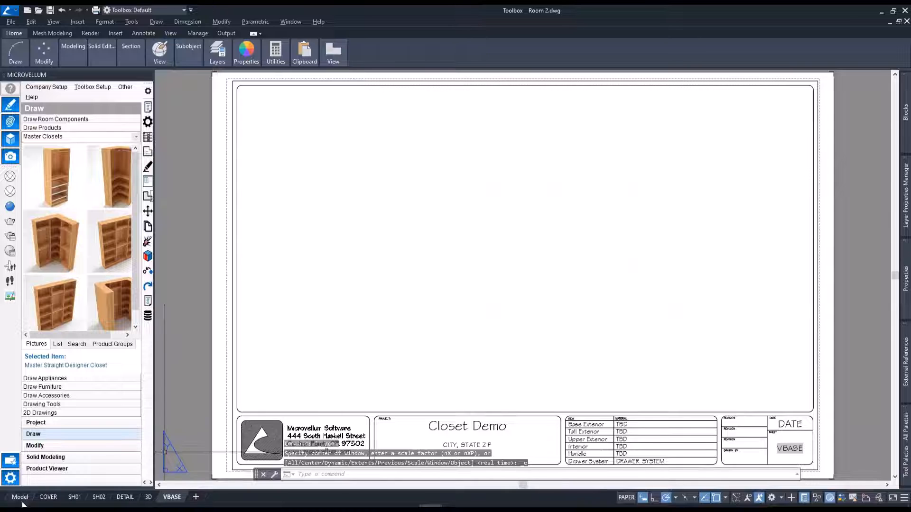
pyautogui.click(20, 498)
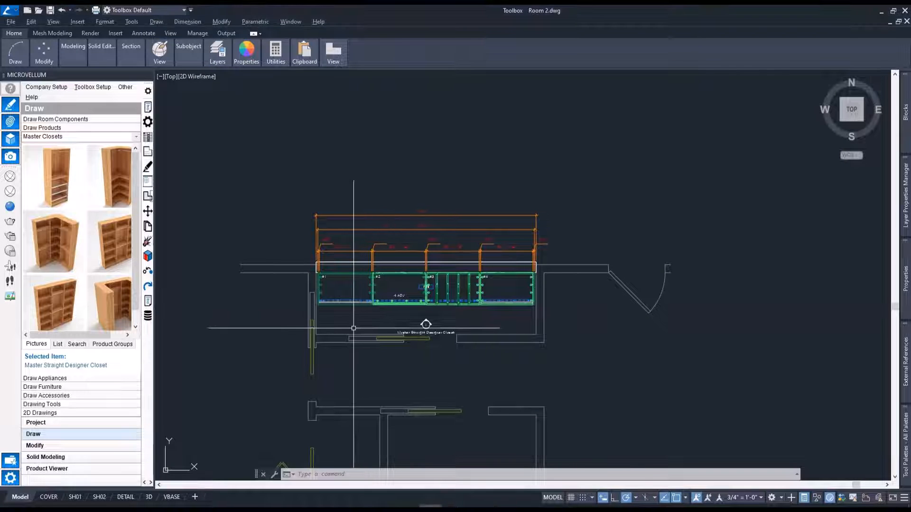
# Create a front base view of the closet on the VBASE layout, placed in the sheet's lower-left area and showing visible lines only.
pyautogui.scroll(2, 355, 326)
pyautogui.click(250, 193)
pyautogui.click(722, 315)
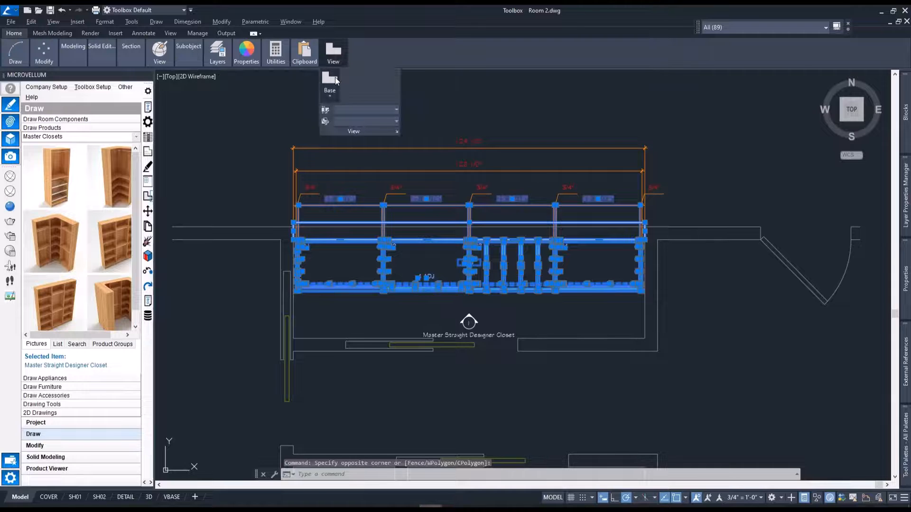
pyautogui.click(336, 81)
pyautogui.click(346, 114)
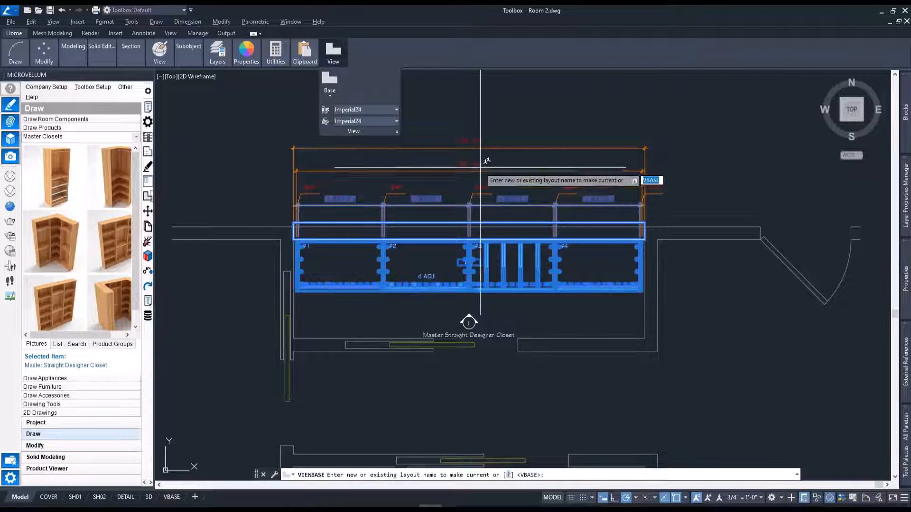
pyautogui.press('Return')
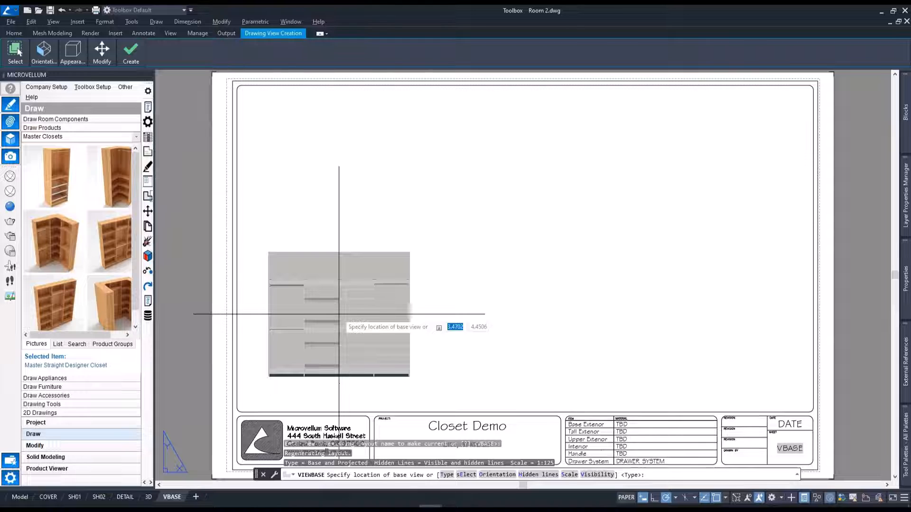
pyautogui.click(339, 314)
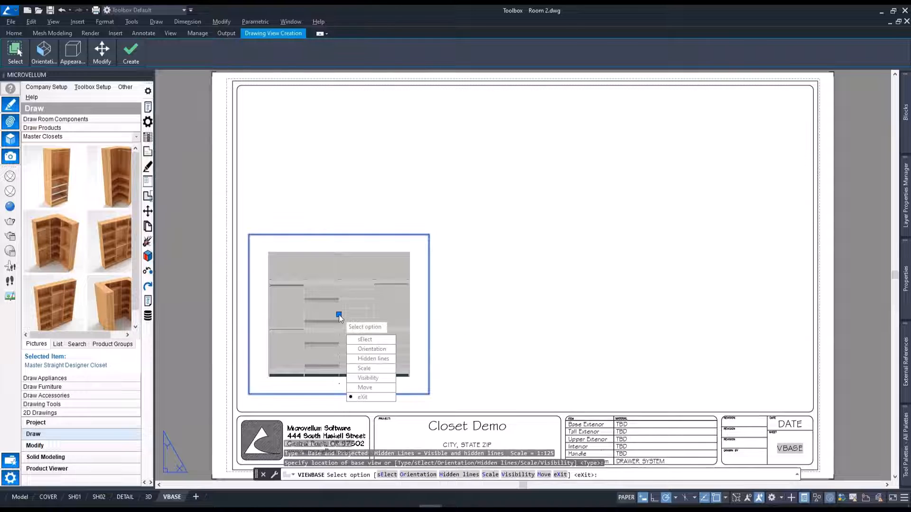
pyautogui.click(372, 359)
pyautogui.click(370, 340)
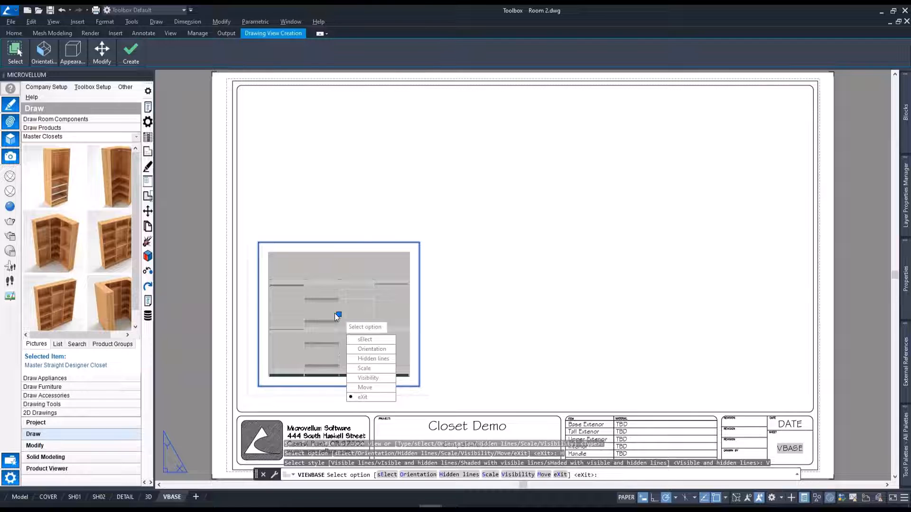
pyautogui.press('Return')
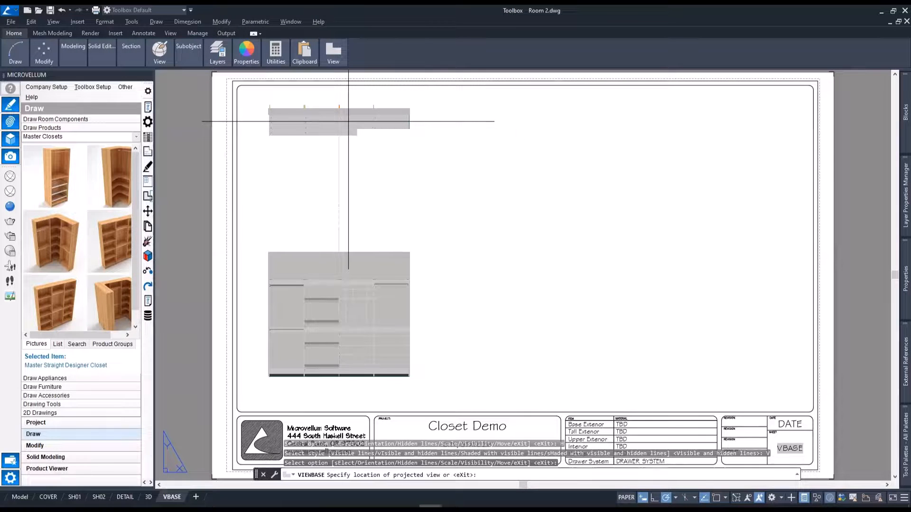
# Project a top view above the front view, an isometric view at the sheet's upper right and a side view below it.
pyautogui.click(348, 122)
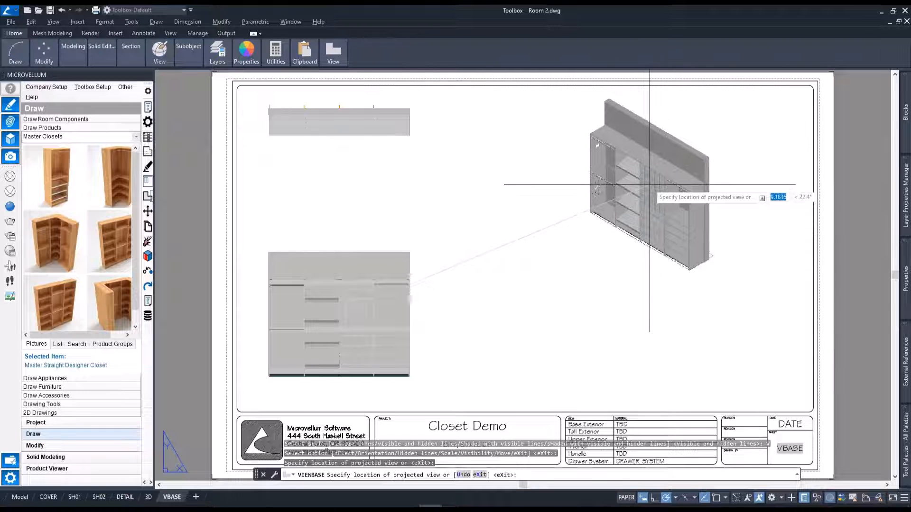
pyautogui.click(660, 179)
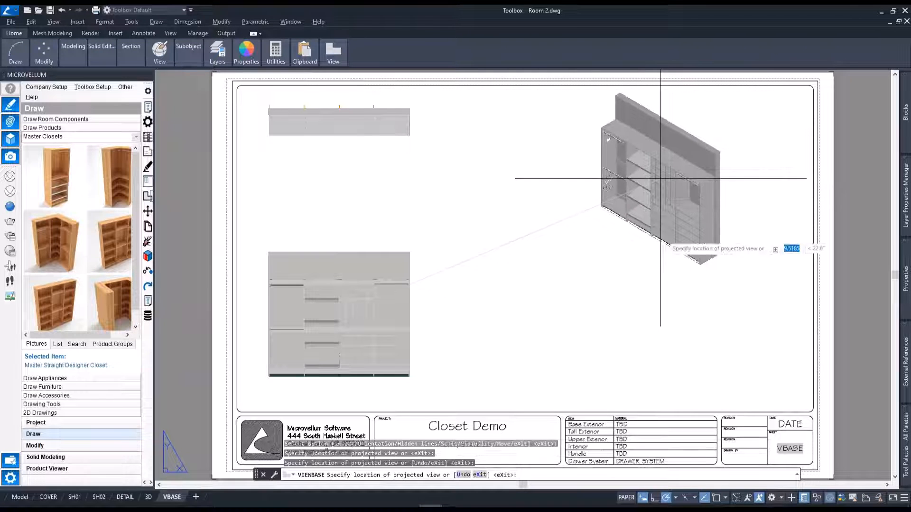
pyautogui.click(770, 315)
pyautogui.press('Return')
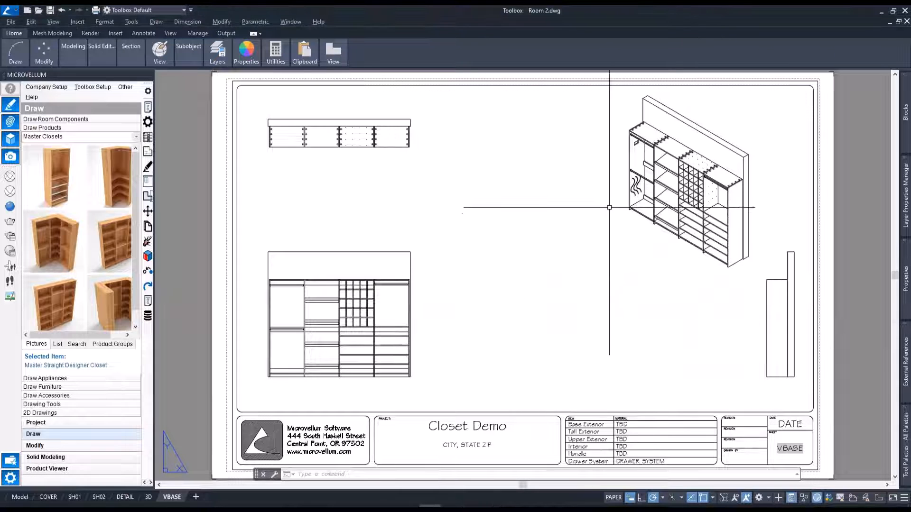
# Move the isometric view left and down on the sheet, away from its upper-right corner.
pyautogui.click(666, 172)
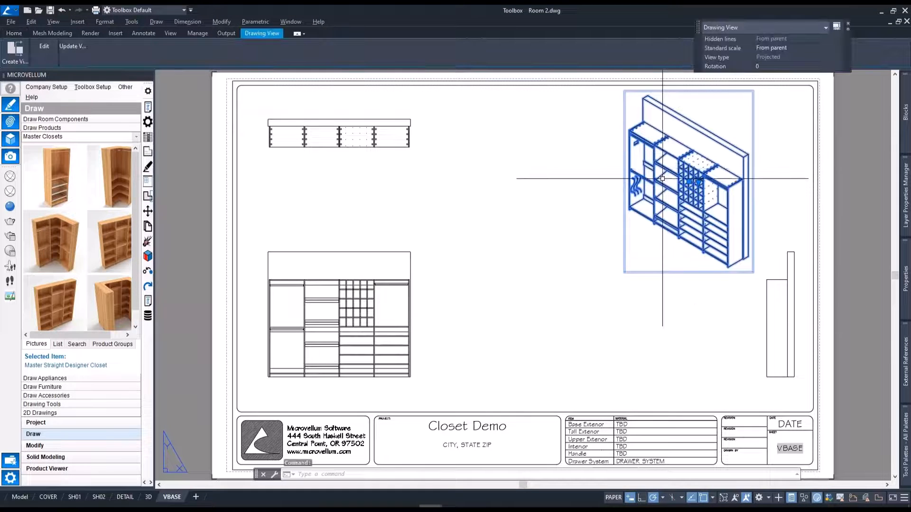
pyautogui.click(689, 181)
pyautogui.click(631, 182)
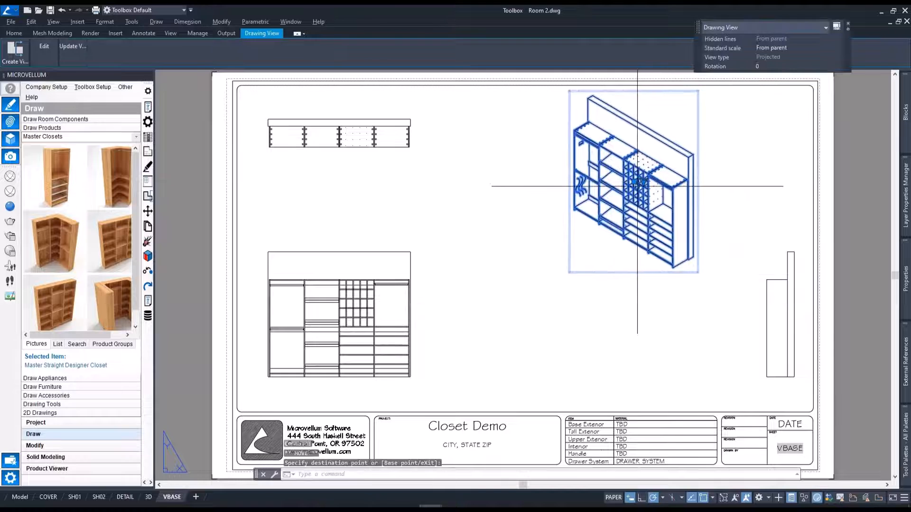
pyautogui.click(633, 181)
pyautogui.click(624, 211)
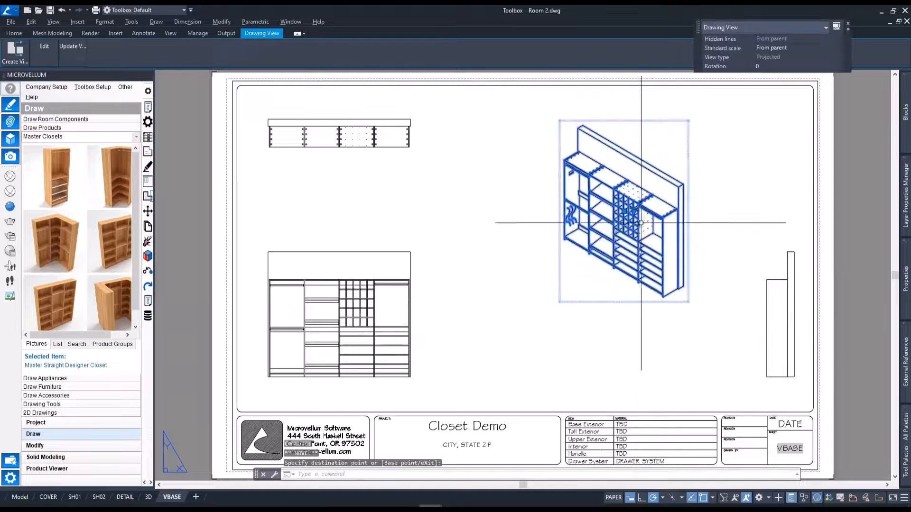
# Set the isometric view's standard scale to 1/2" = 1'-0".
pyautogui.click(634, 210)
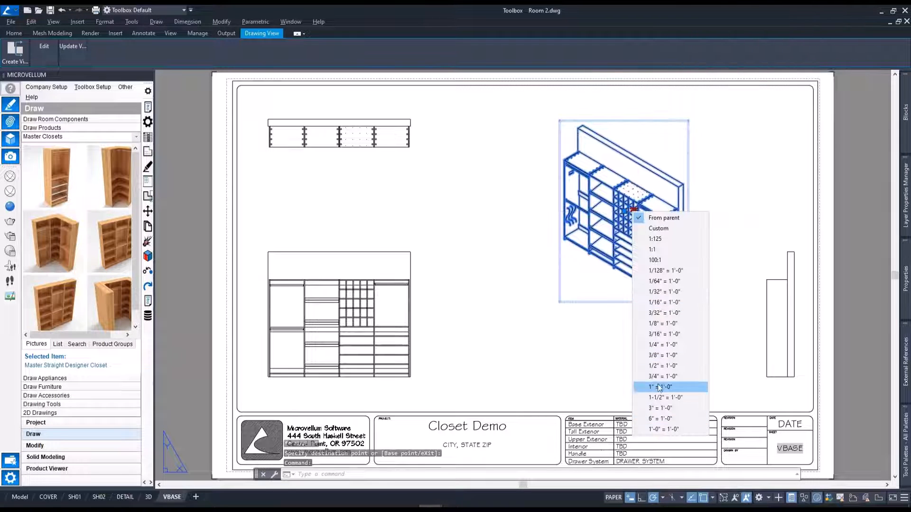
pyautogui.click(663, 366)
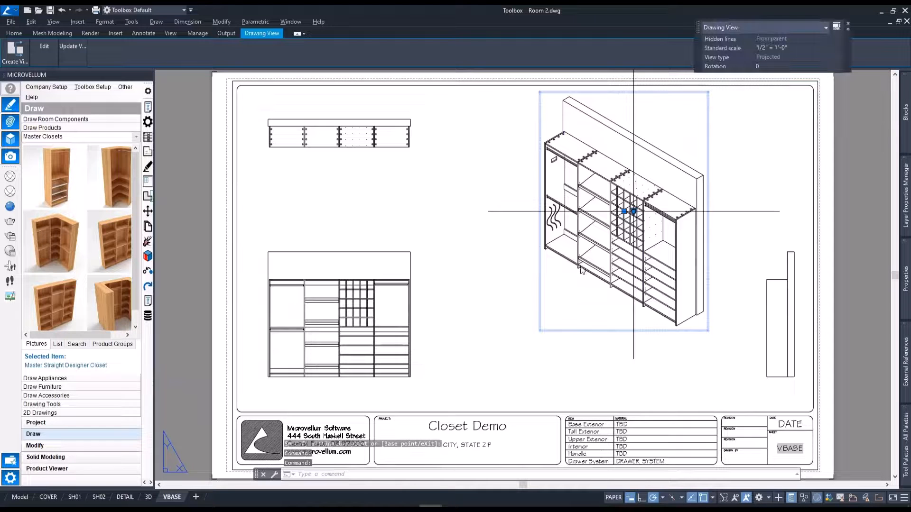
pyautogui.press('Escape')
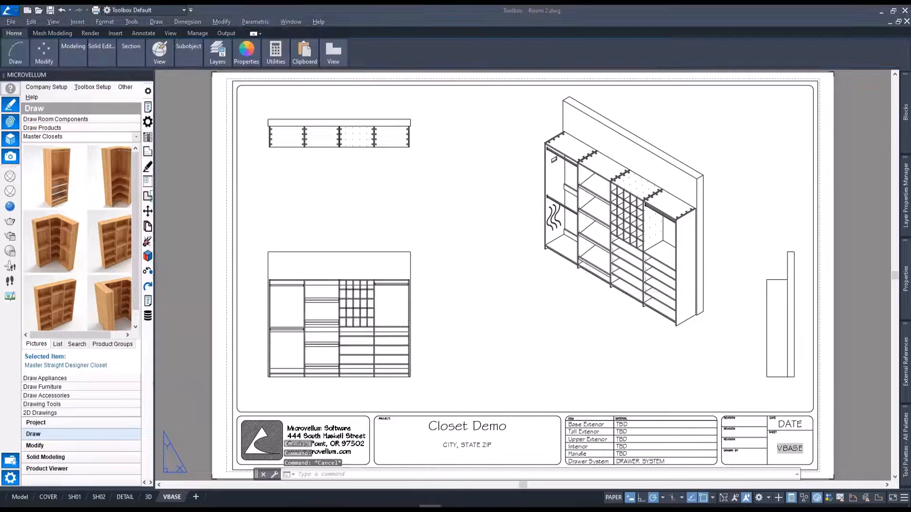
# Create section view A-A from a vertical cut through the front view's second bay, placed between the front and side views.
pyautogui.click(382, 249)
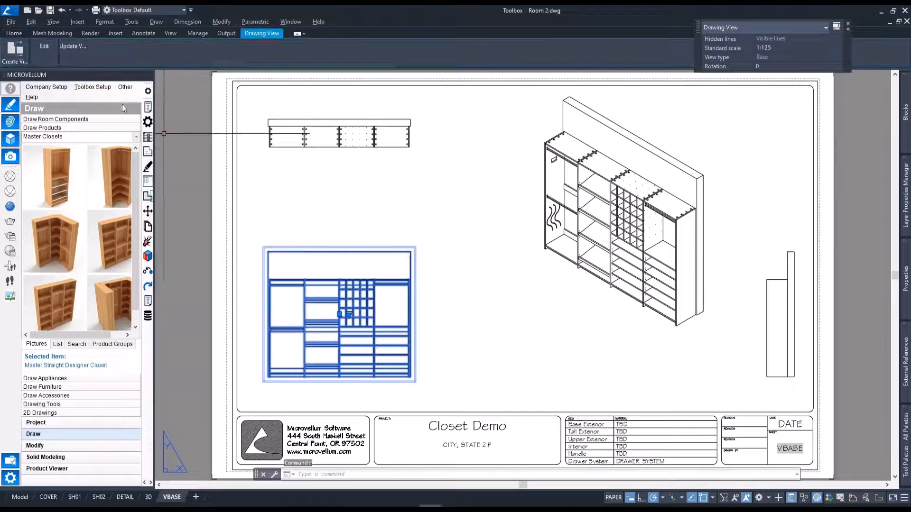
pyautogui.moveTo(28, 55)
pyautogui.click(42, 81)
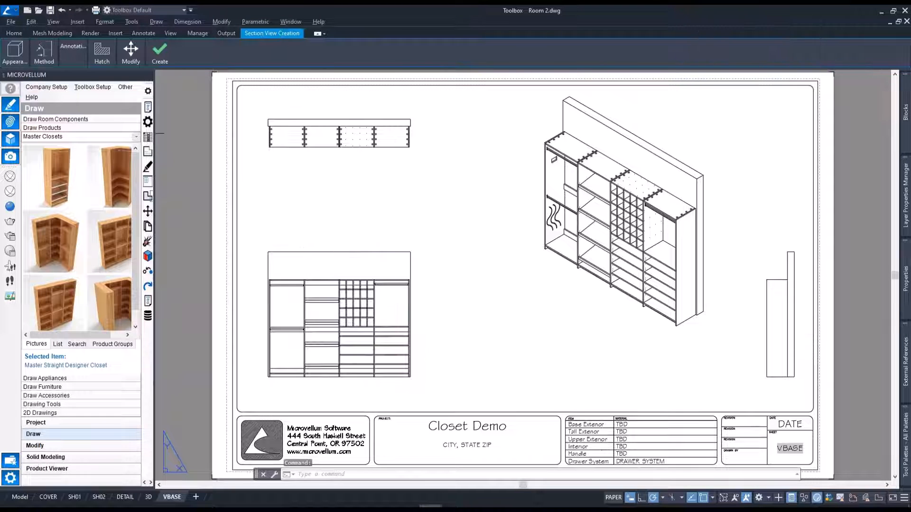
pyautogui.click(323, 234)
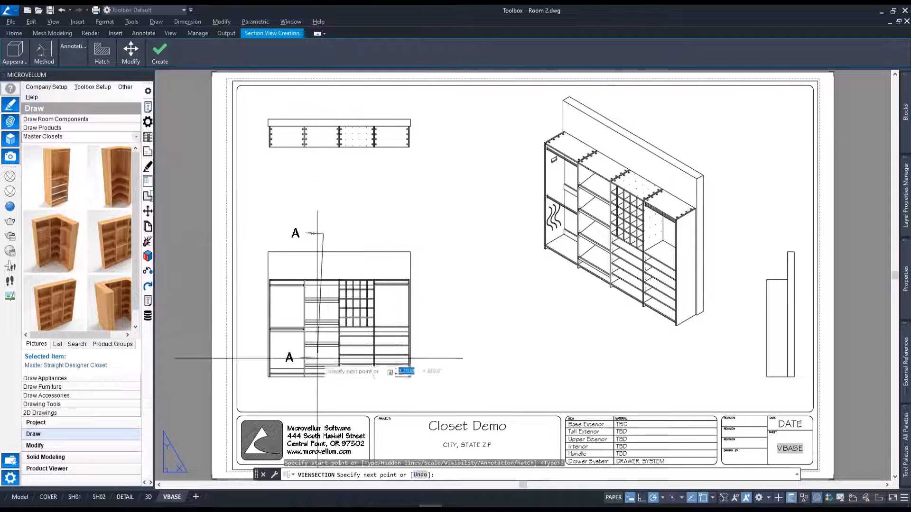
pyautogui.click(321, 393)
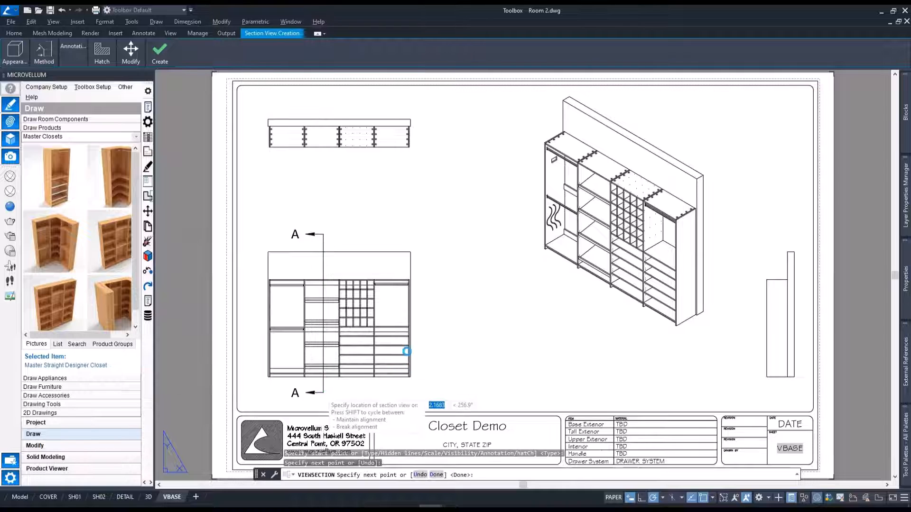
pyautogui.press('Return')
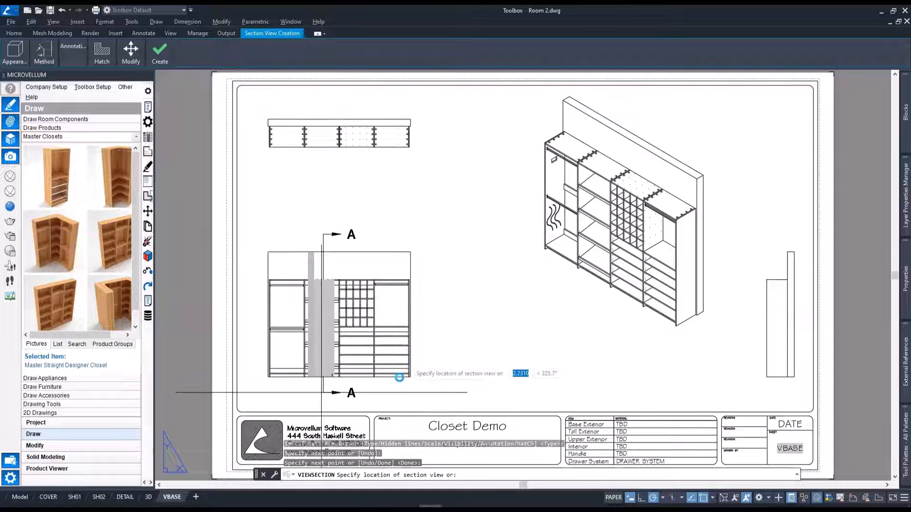
pyautogui.click(493, 363)
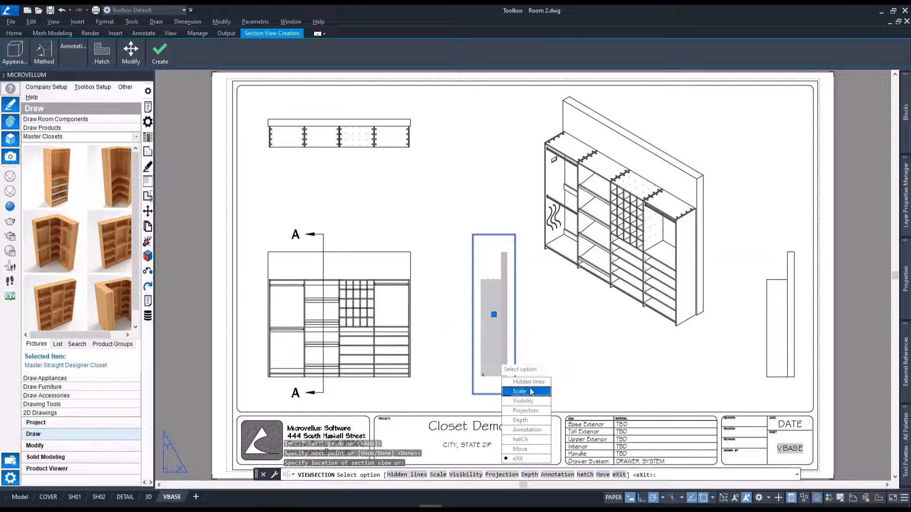
pyautogui.press('Return')
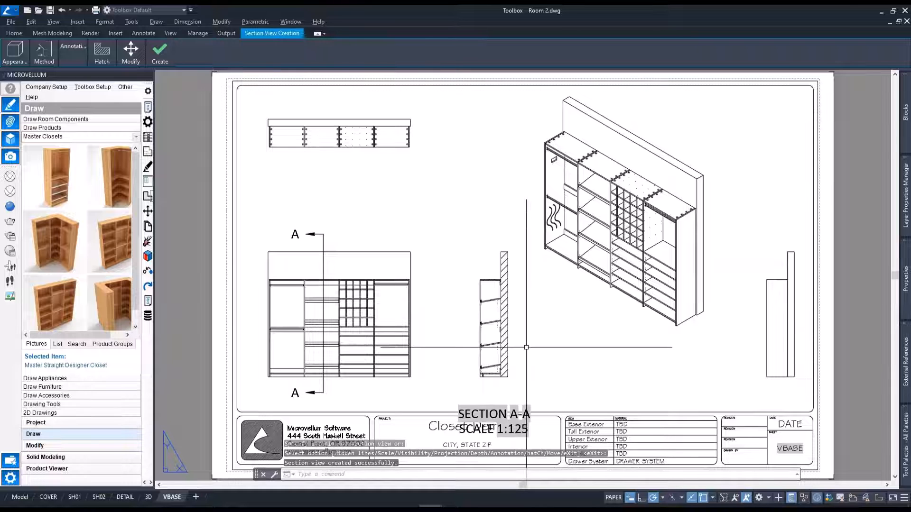
# Move the Section A-A label up so it sits directly below the section view, clear of the title block.
pyautogui.click(494, 417)
pyautogui.click(494, 408)
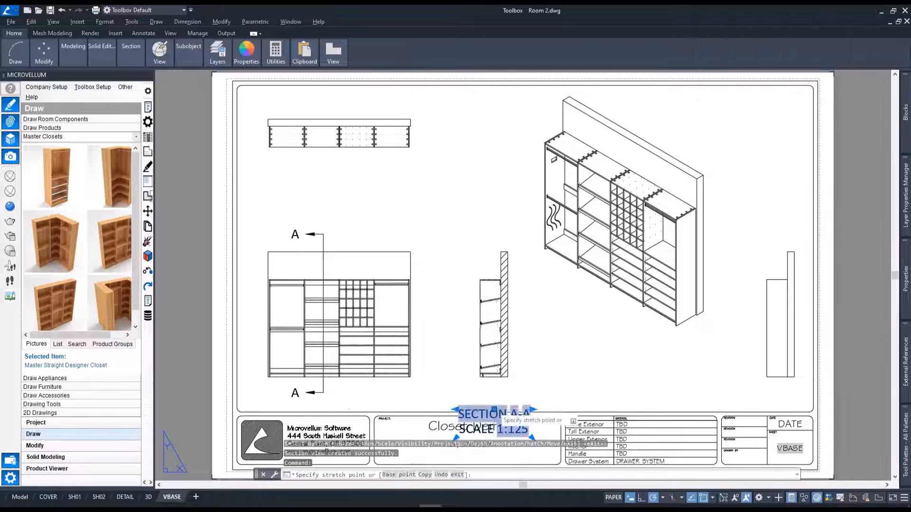
pyautogui.press('Escape')
pyautogui.scroll(3, 489, 397)
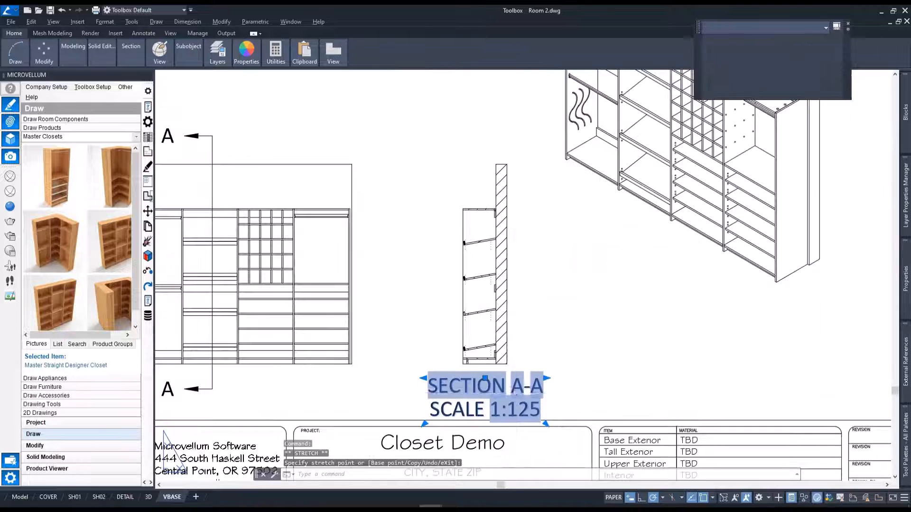
pyautogui.middleClick(558, 336)
pyautogui.middleClick(557, 336)
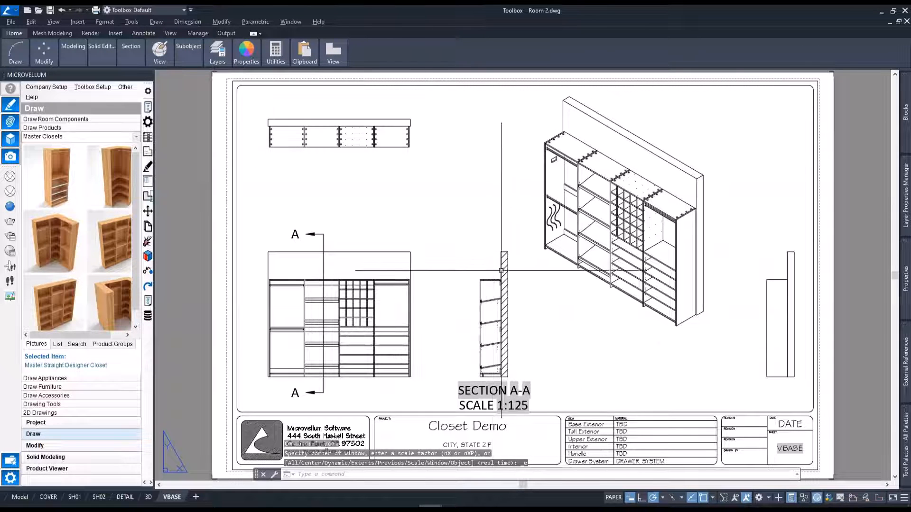
# Start a detail view of the isometric view with a circular boundary around the top joint between the first and second bays.
pyautogui.scroll(8, 475, 308)
pyautogui.scroll(-3, 499, 321)
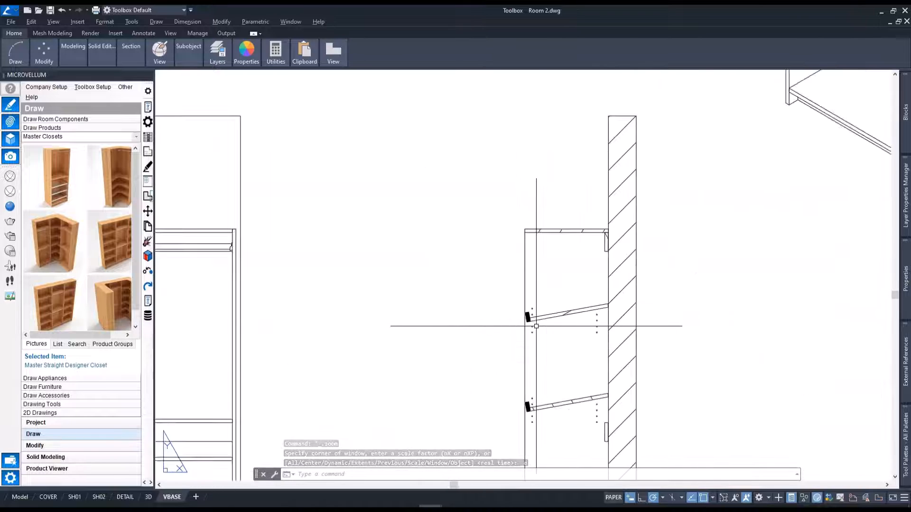
pyautogui.moveTo(783, 225); pyautogui.dragTo(502, 441, button='middle')
pyautogui.scroll(-2, 502, 441)
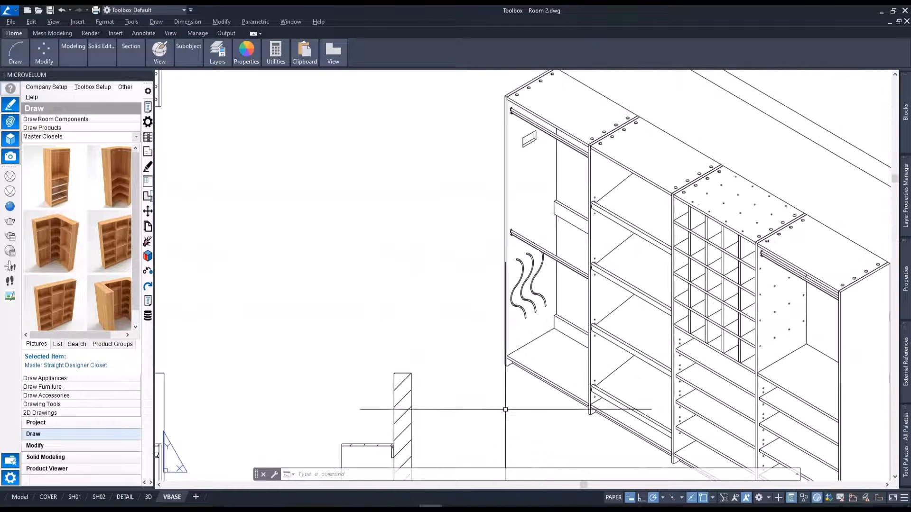
pyautogui.scroll(5, 525, 163)
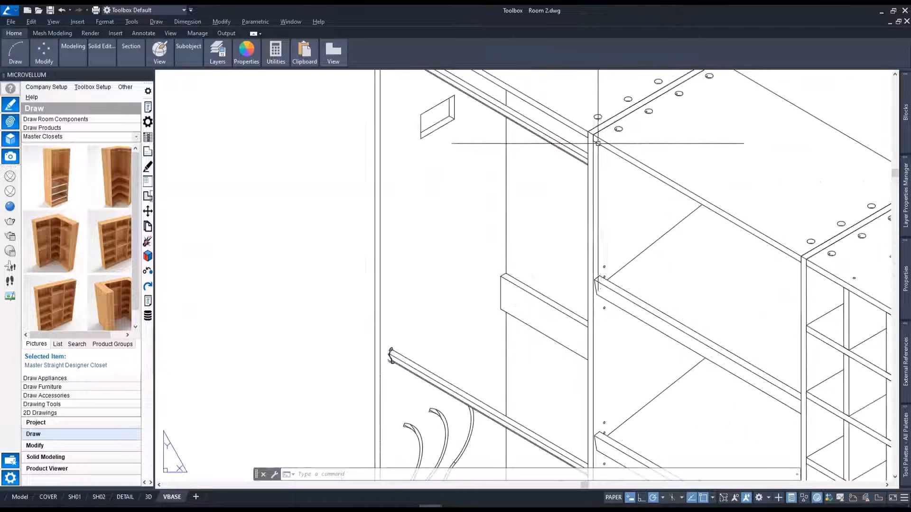
pyautogui.scroll(2, 589, 127)
pyautogui.moveTo(590, 127); pyautogui.dragTo(554, 198, button='middle')
pyautogui.click(555, 201)
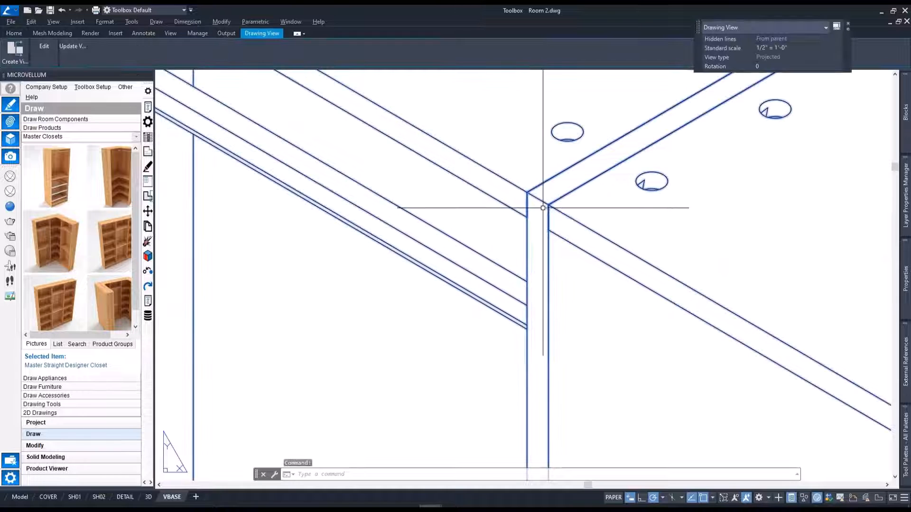
pyautogui.click(12, 55)
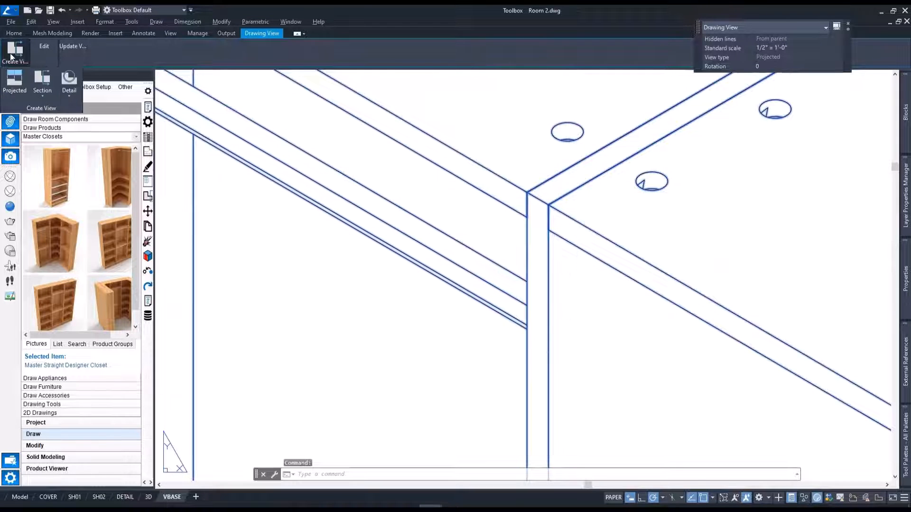
pyautogui.click(68, 82)
pyautogui.click(545, 210)
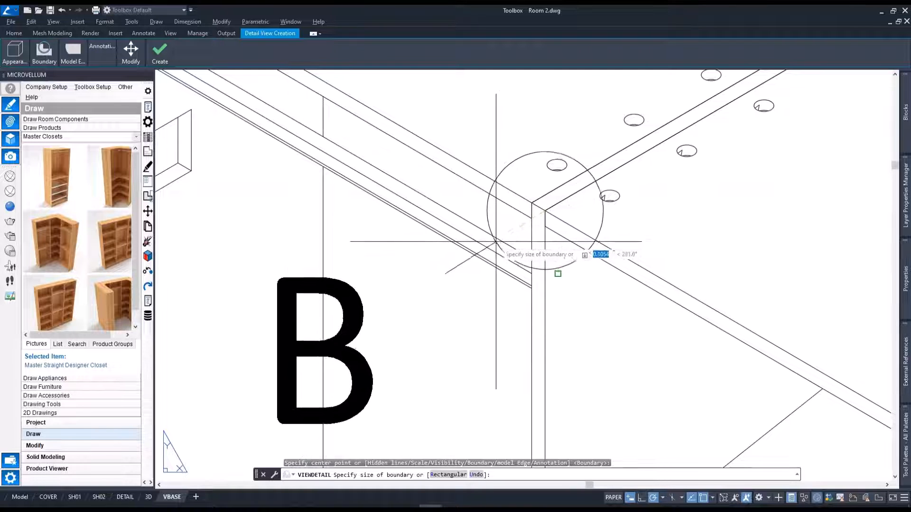
pyautogui.click(502, 260)
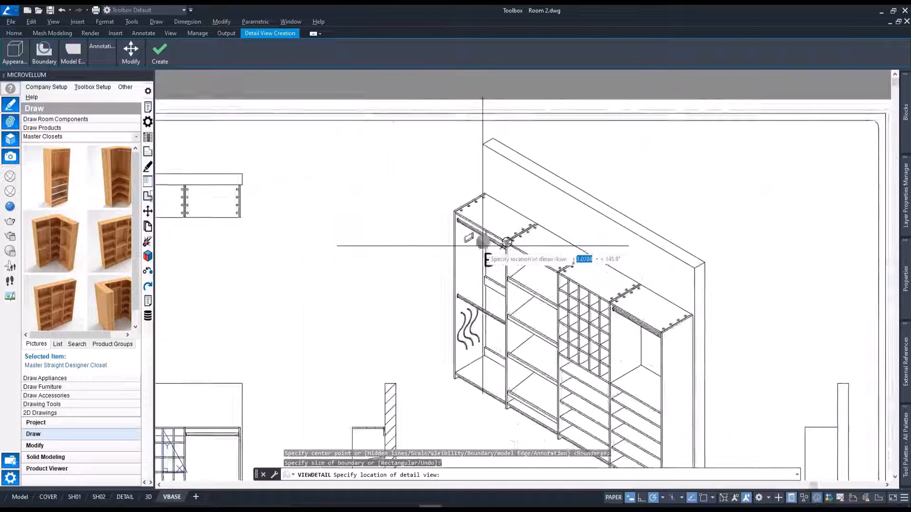
# Place the detail view in the sheet's upper-right corner and set its scale to 0.25.
pyautogui.scroll(2, 441, 253)
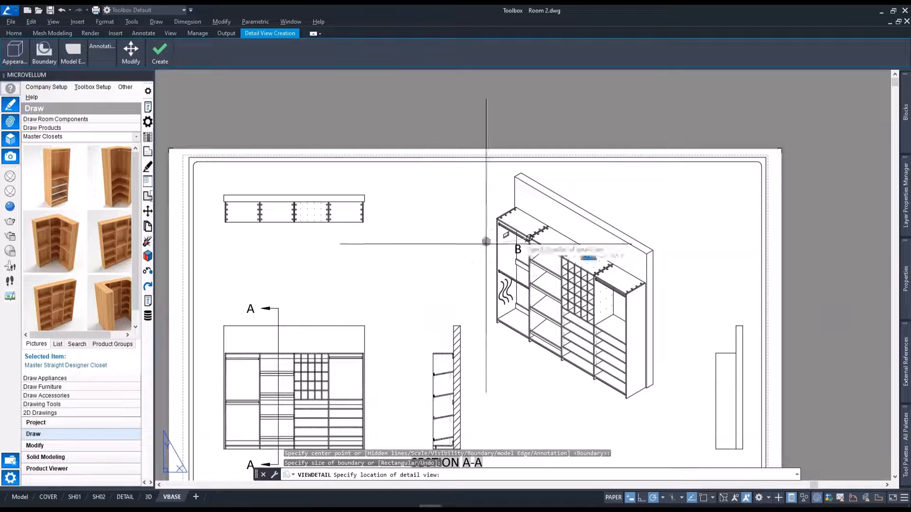
pyautogui.click(694, 200)
pyautogui.write('s')
pyautogui.press('Return')
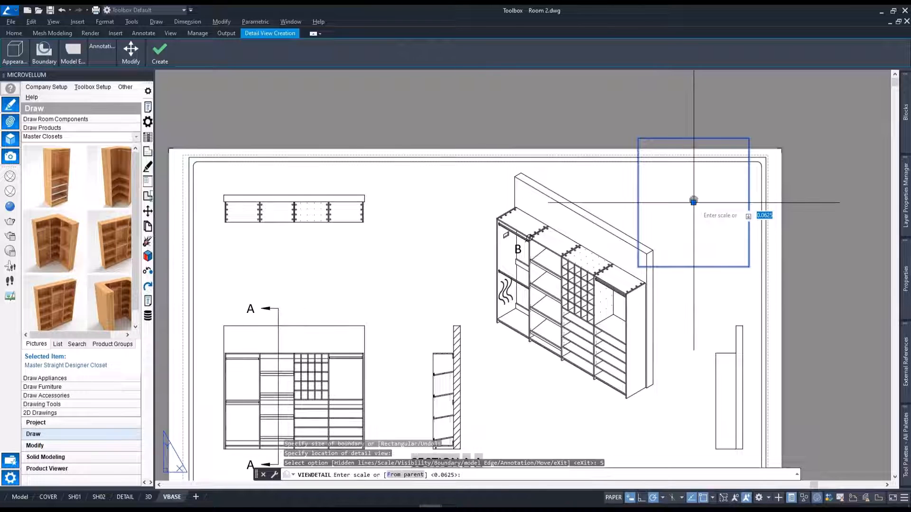
pyautogui.write('.25')
pyautogui.press('Return')
pyautogui.press('Return')
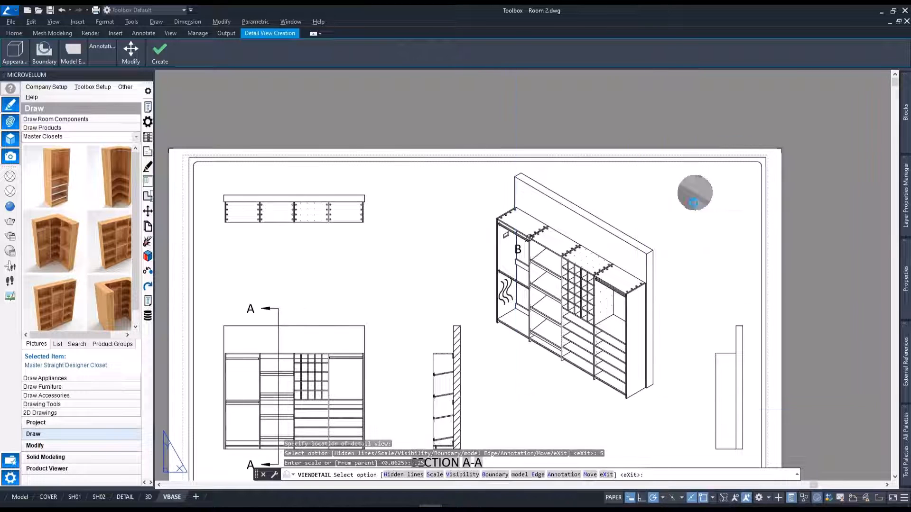
# Open the 3D layout and examine the visual styles available for its perspective viewport, leaving the current style in place.
pyautogui.middleClick(621, 308)
pyautogui.middleClick(621, 308)
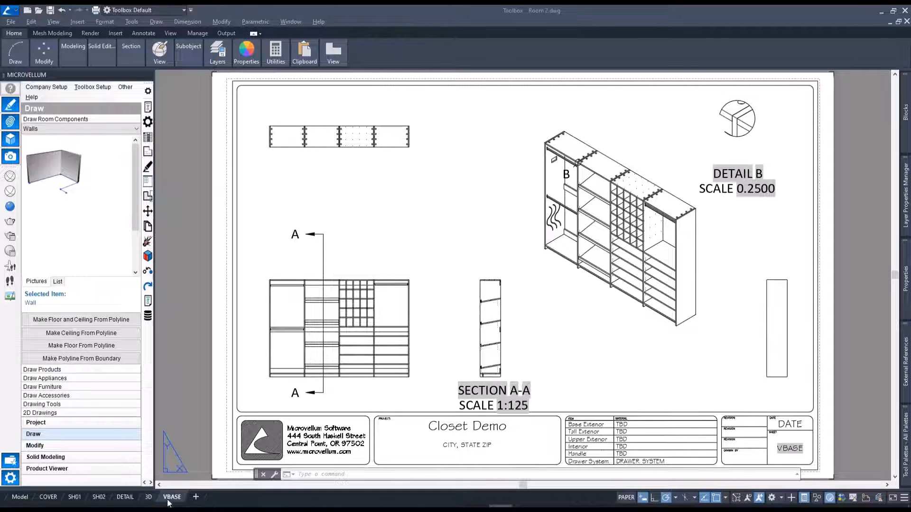
pyautogui.moveTo(147, 504)
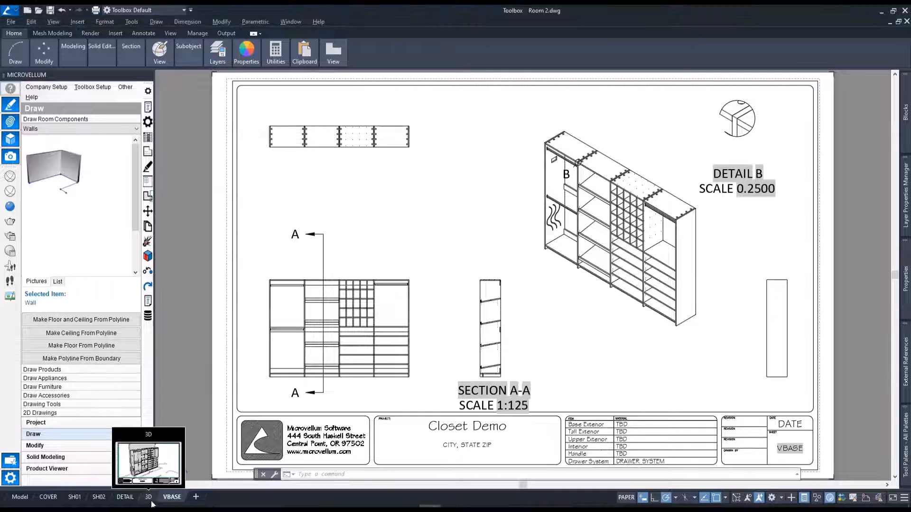
pyautogui.click(149, 497)
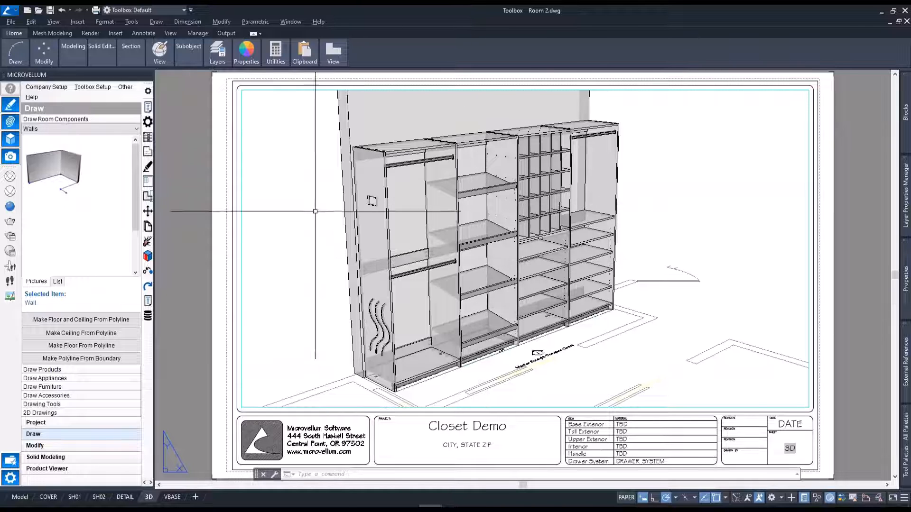
pyautogui.doubleClick(292, 110)
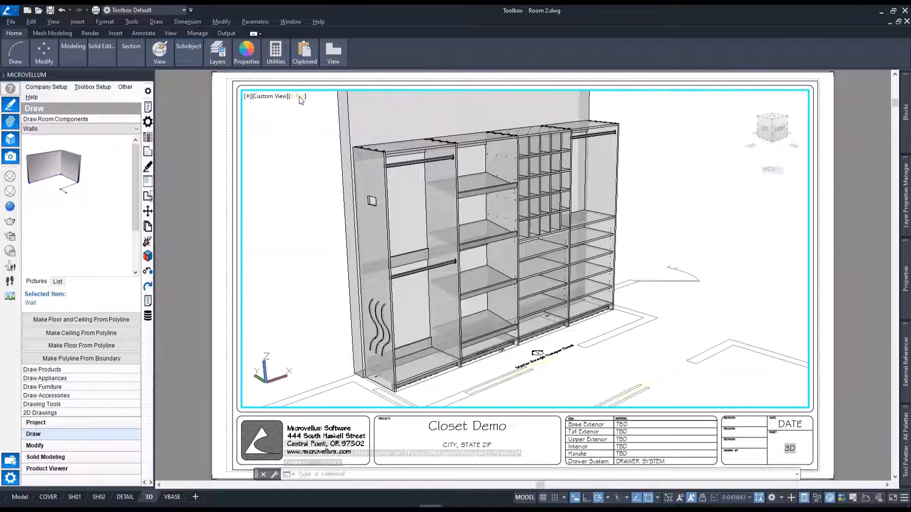
pyautogui.click(299, 97)
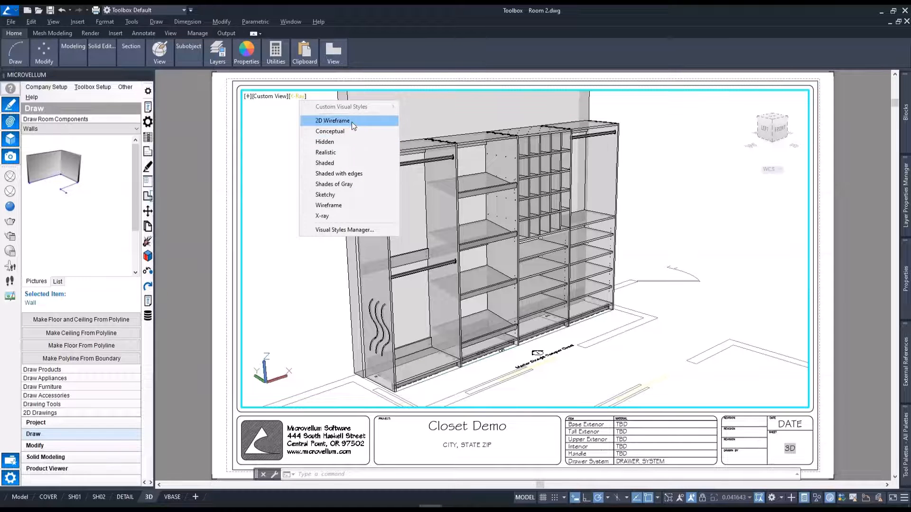
pyautogui.doubleClick(233, 255)
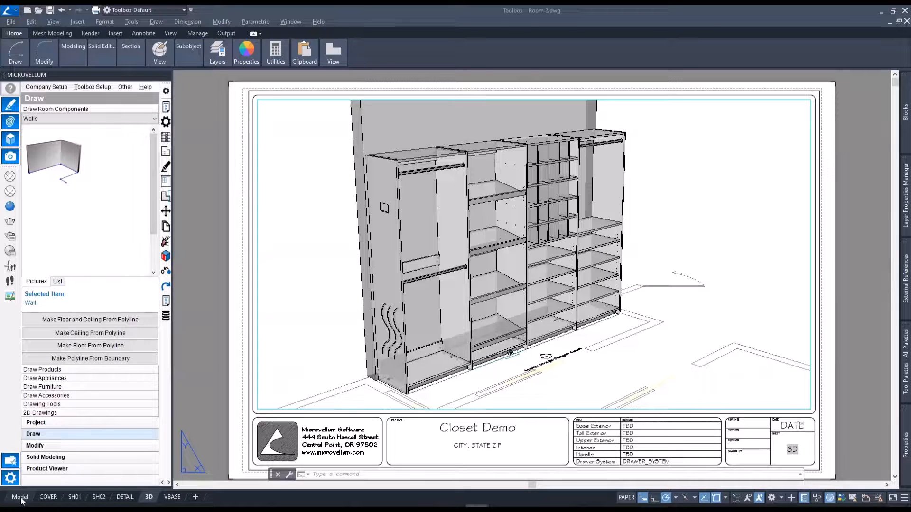
# In model space, draw a rectangle about 190 by 150 around the closet and adjoining rooms and make a floor from it.
pyautogui.click(21, 498)
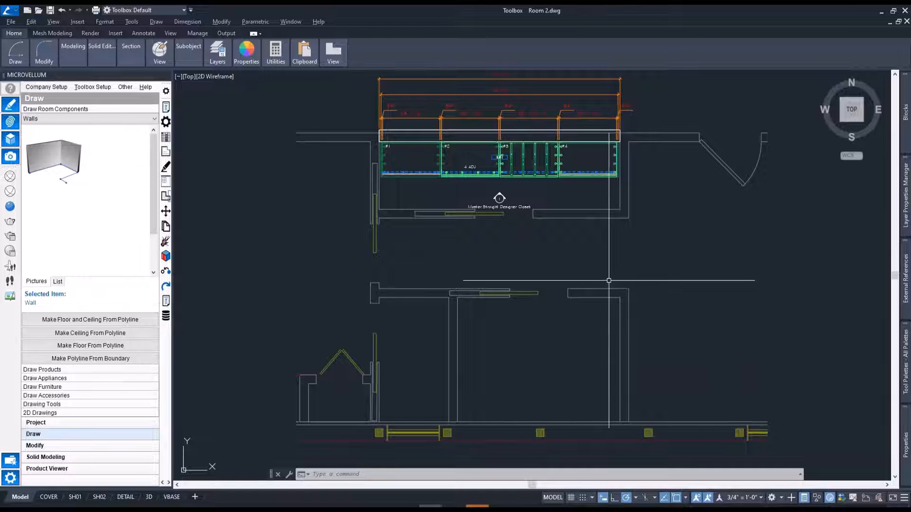
pyautogui.press('Return')
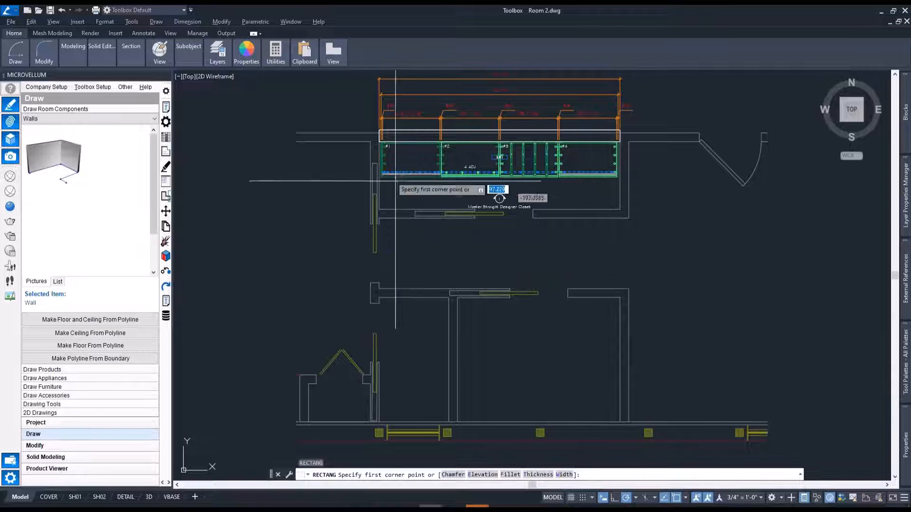
pyautogui.click(316, 106)
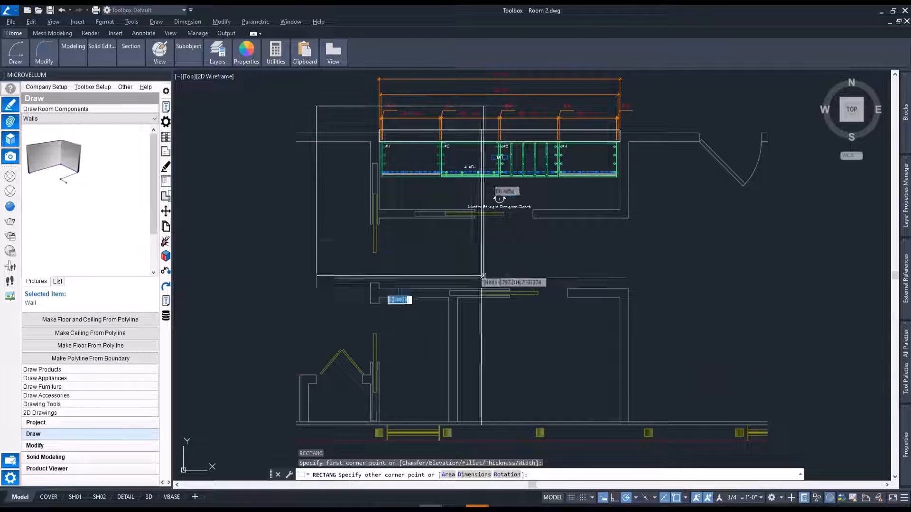
pyautogui.click(690, 399)
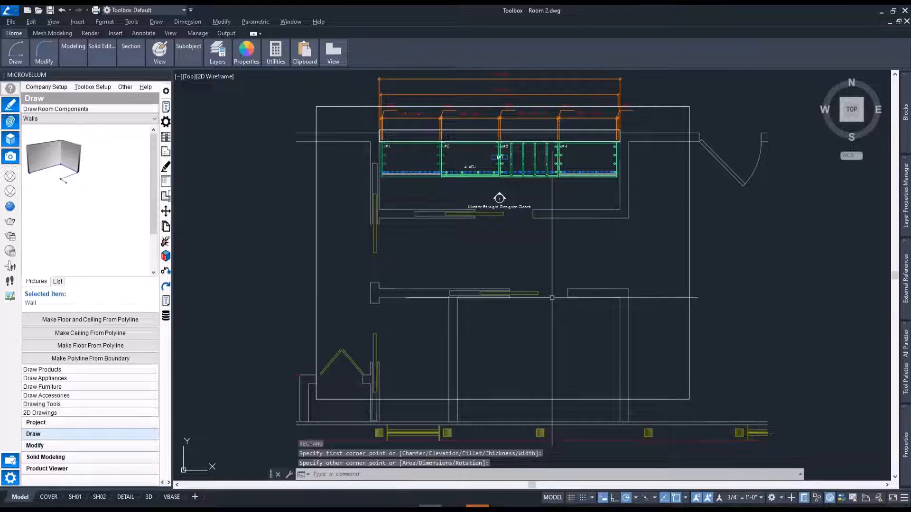
pyautogui.click(95, 347)
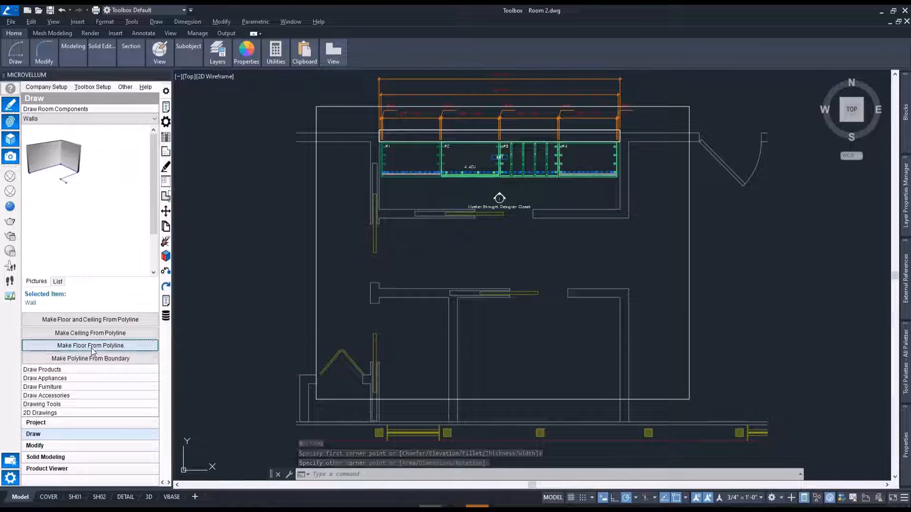
pyautogui.click(316, 266)
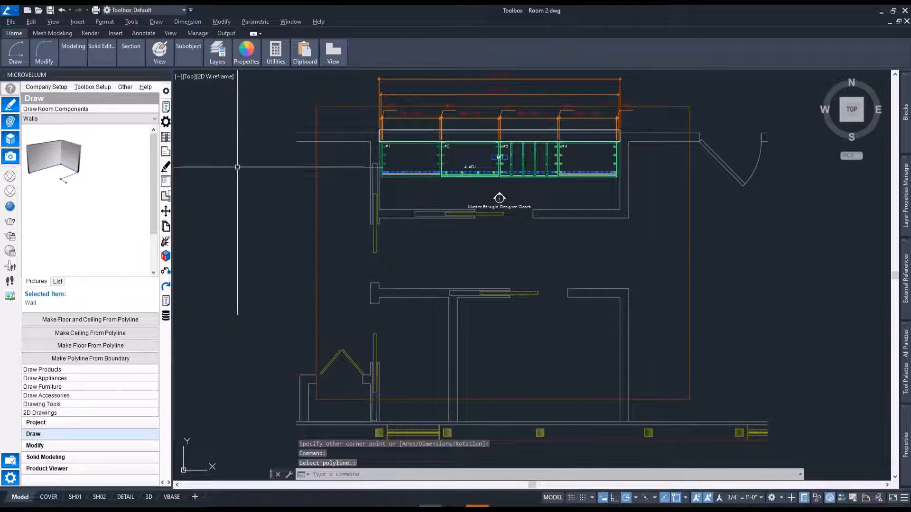
# Enable Add Rendering Lights in the product prompts of the wall behind the closet.
pyautogui.click(165, 107)
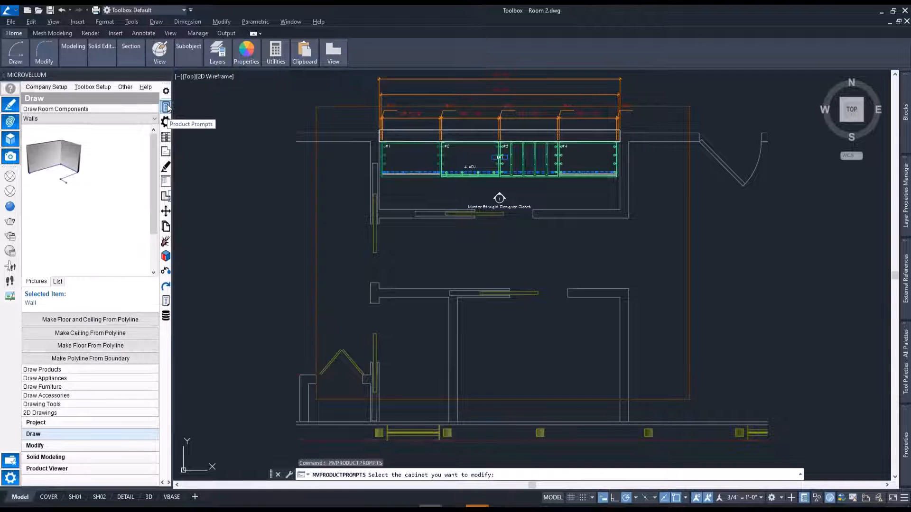
pyautogui.click(541, 133)
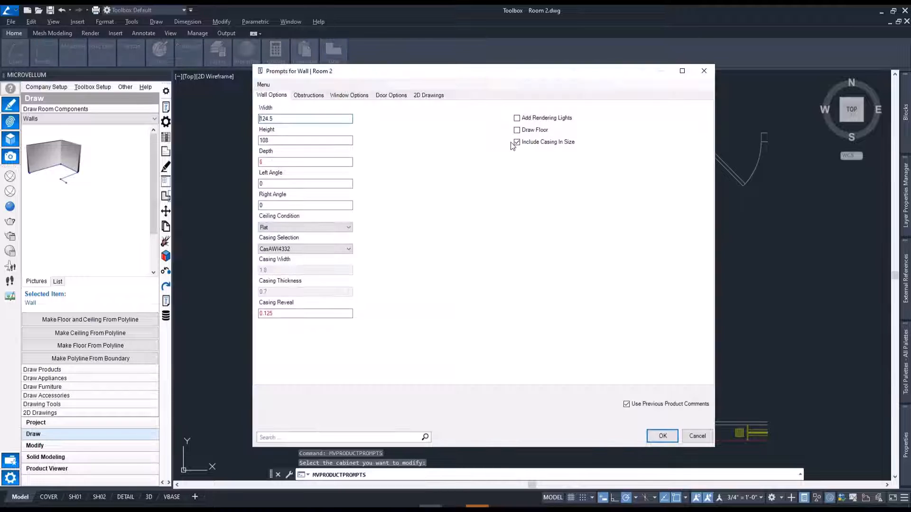
pyautogui.click(529, 121)
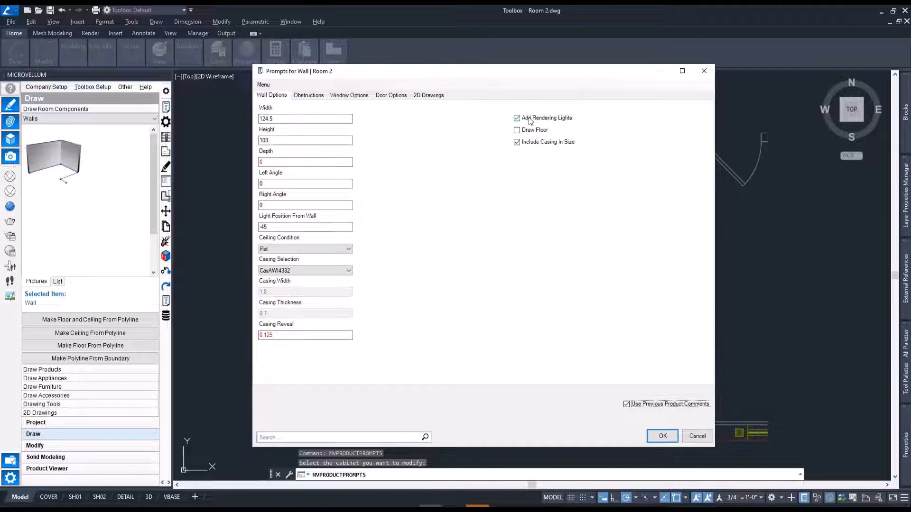
pyautogui.click(663, 436)
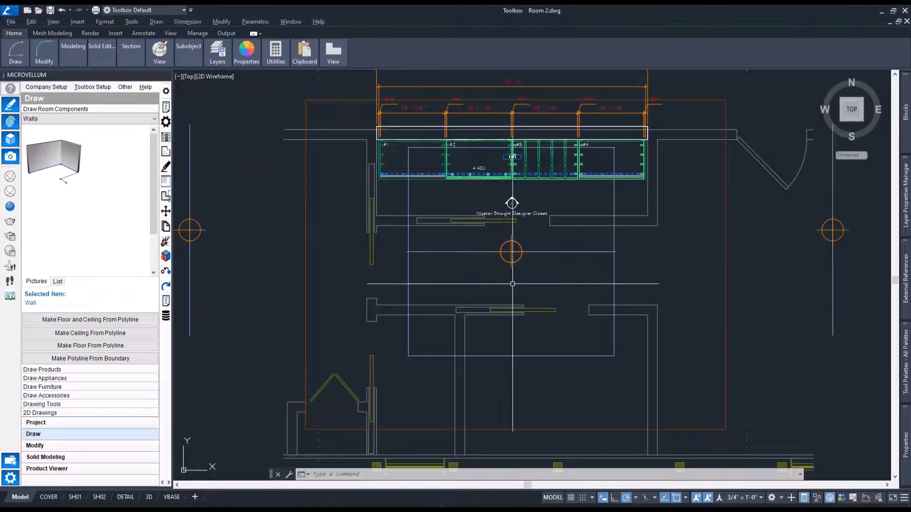
# Turn the plan view of the model into a front-left 3D view of the closet with perspective projection.
pyautogui.keyDown('shift'); pyautogui.moveTo(526, 262); pyautogui.dragTo(492, 245, button='middle'); pyautogui.keyUp('shift')
pyautogui.scroll(5, 456, 133)
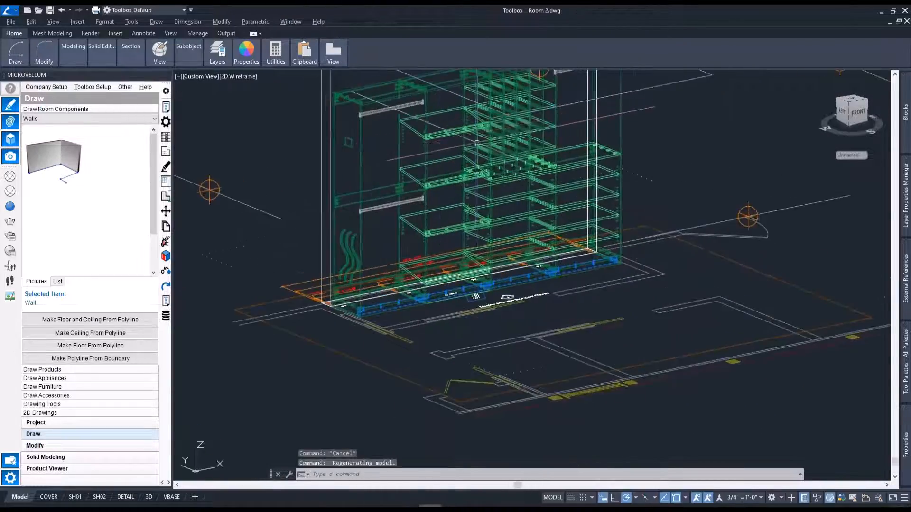
pyautogui.moveTo(477, 150); pyautogui.dragTo(472, 253, button='middle')
pyautogui.scroll(-2, 469, 262)
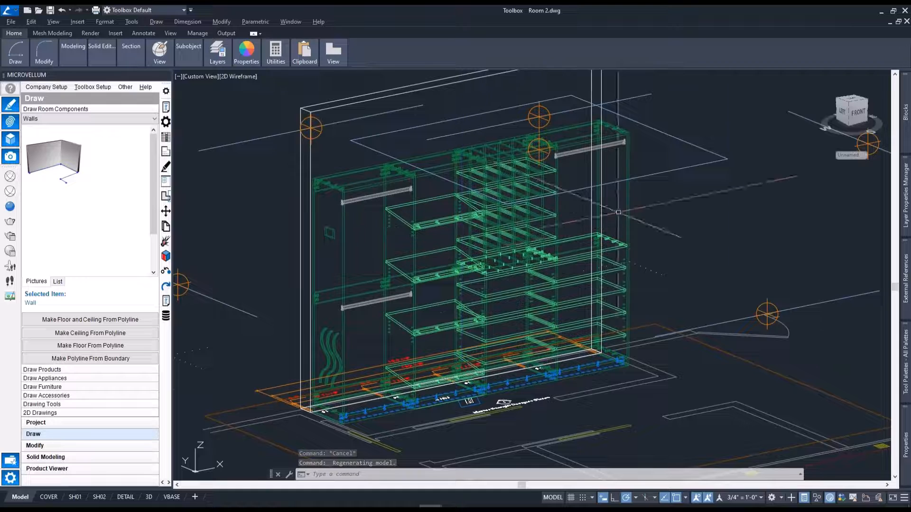
pyautogui.rightClick(850, 113)
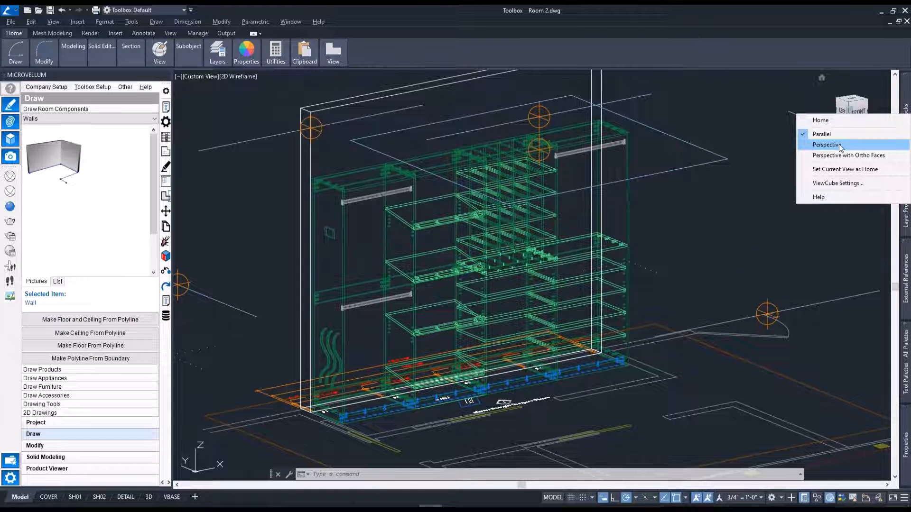
pyautogui.click(839, 145)
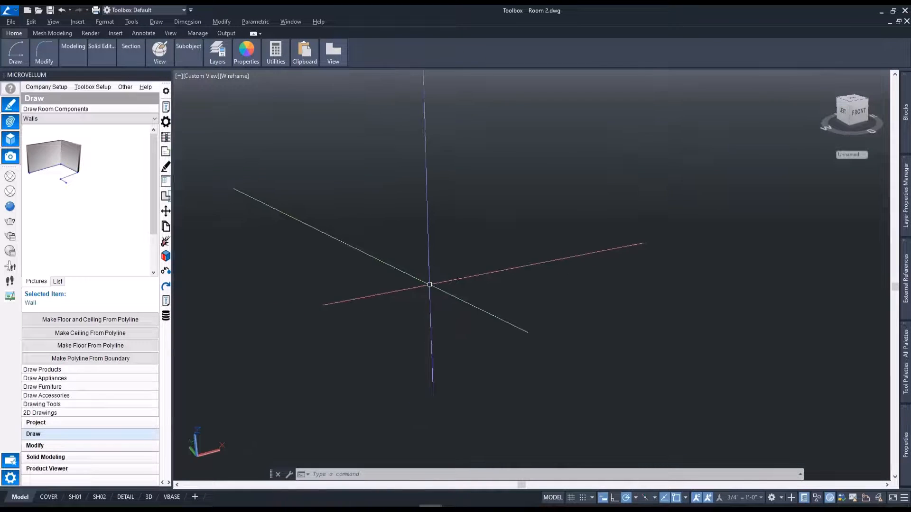
# Render the perspective view with the whole four-bay closet and the floor in frame.
pyautogui.scroll(-10, 431, 285)
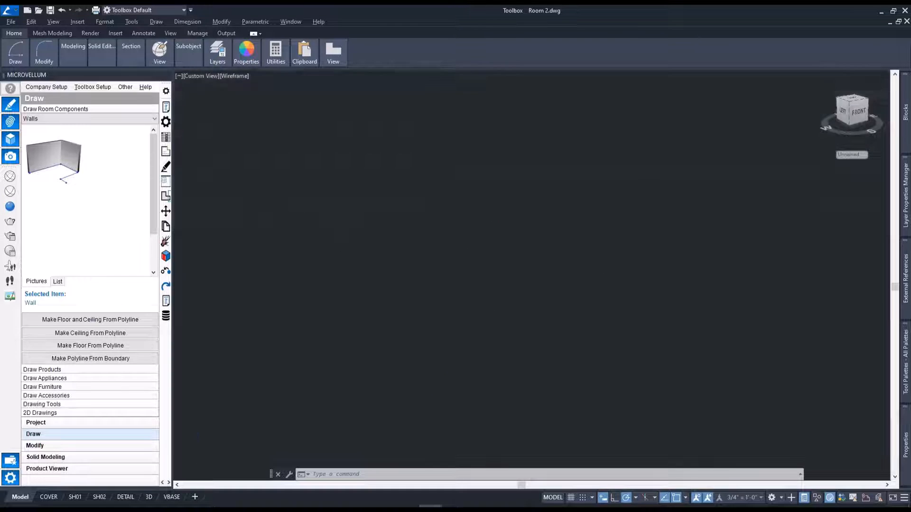
pyautogui.scroll(-10, 446, 300)
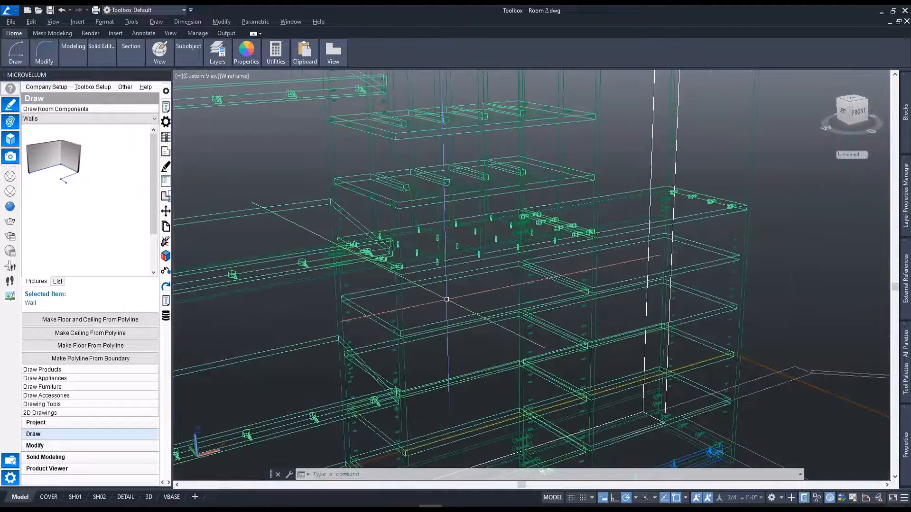
pyautogui.scroll(-2, 446, 299)
pyautogui.scroll(2, 445, 299)
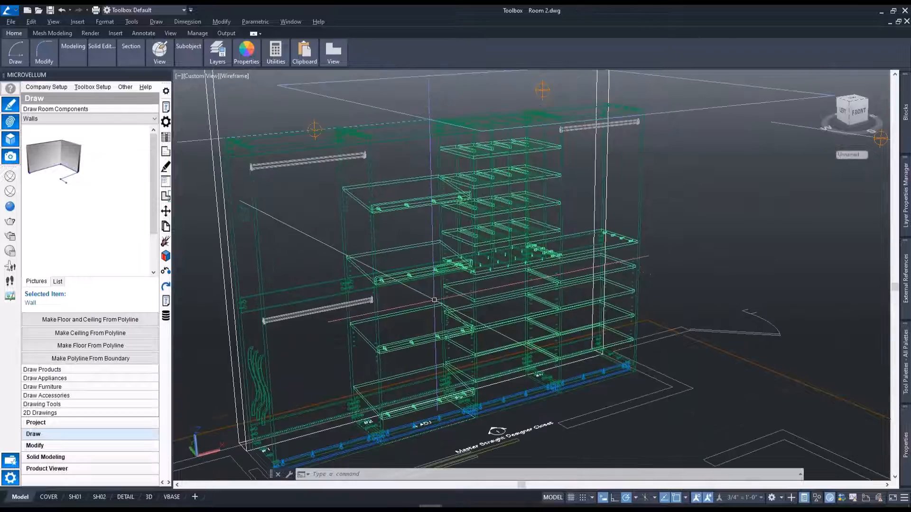
pyautogui.keyDown('shift'); pyautogui.moveTo(435, 309); pyautogui.dragTo(472, 277, button='middle'); pyautogui.keyUp('shift')
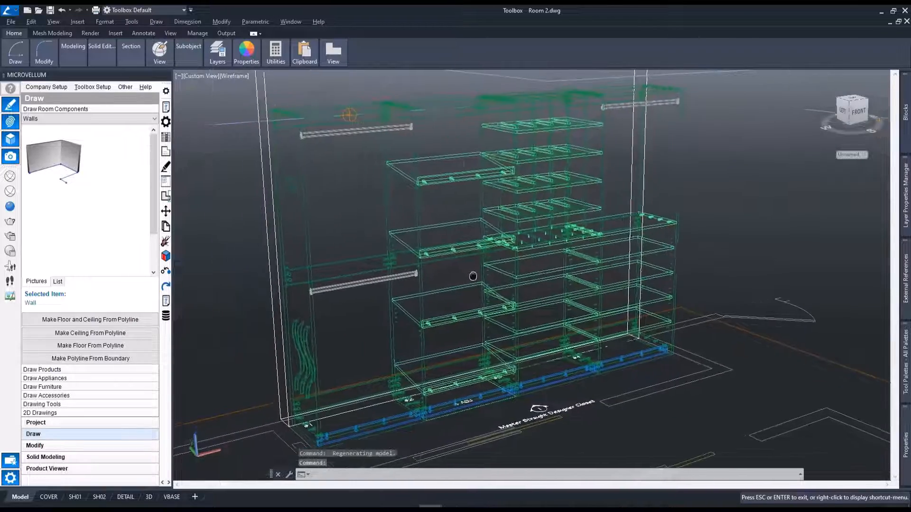
pyautogui.moveTo(550, 210)
pyautogui.keyDown('shift'); pyautogui.mouseDown(button='middle')
pyautogui.moveTo(537, 209)
pyautogui.moveTo(547, 203)
pyautogui.moveTo(550, 212)
pyautogui.mouseUp(button='middle'); pyautogui.keyUp('shift')
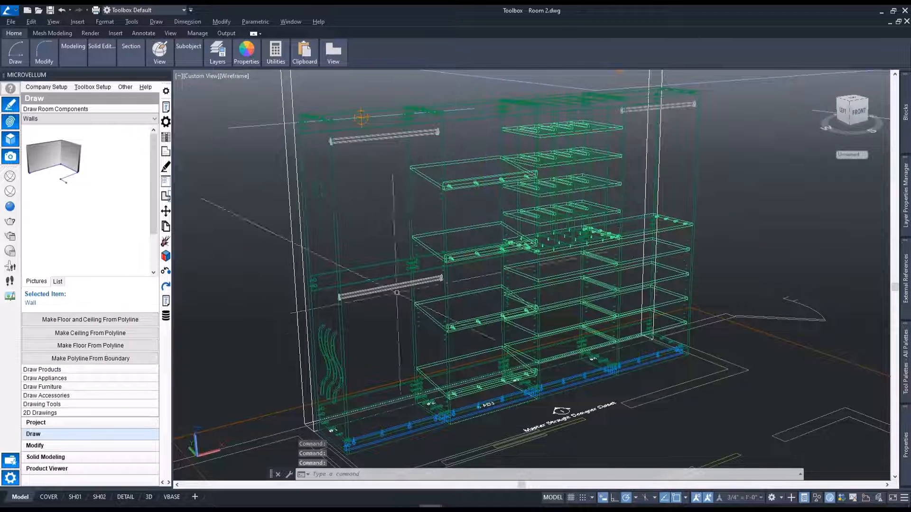
pyautogui.click(11, 221)
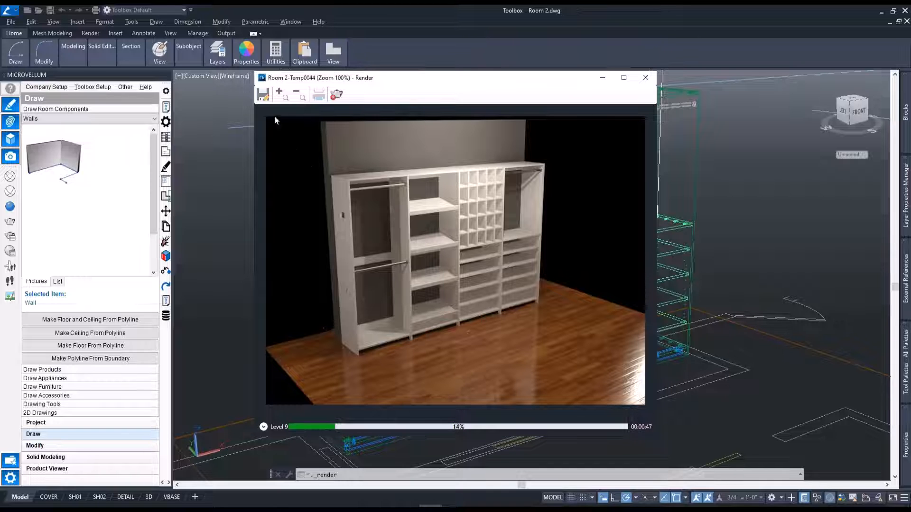
# Save the rendering to the desktop as Room 2-Temp0044.png in 32-bit color at 150 dots per inch and close the render window.
pyautogui.click(263, 95)
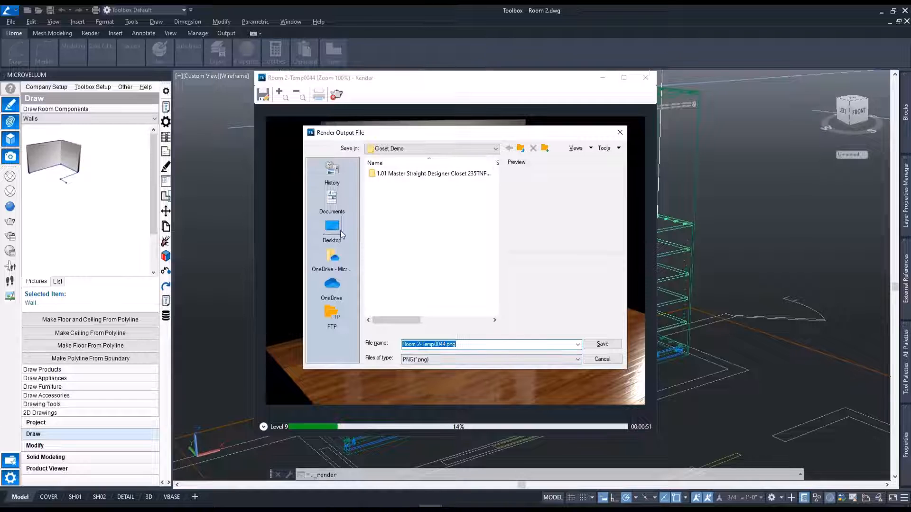
pyautogui.click(332, 228)
pyautogui.click(602, 344)
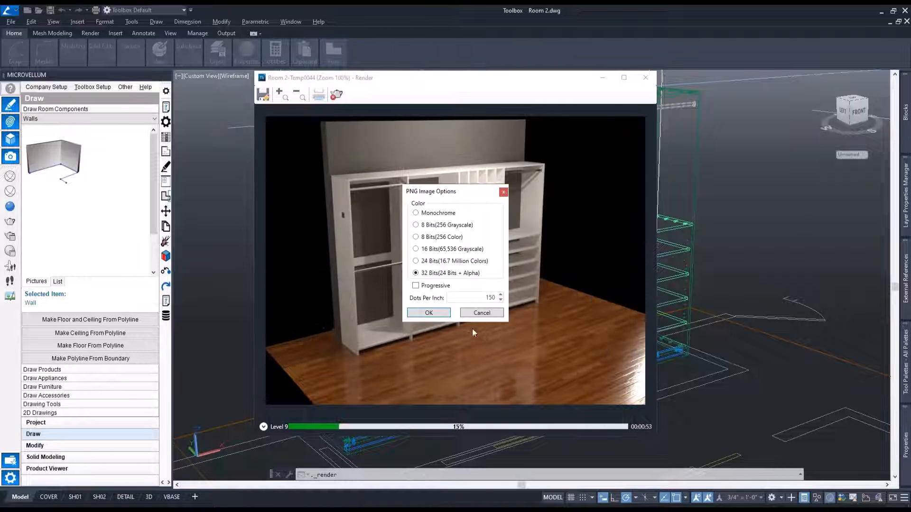
pyautogui.click(429, 313)
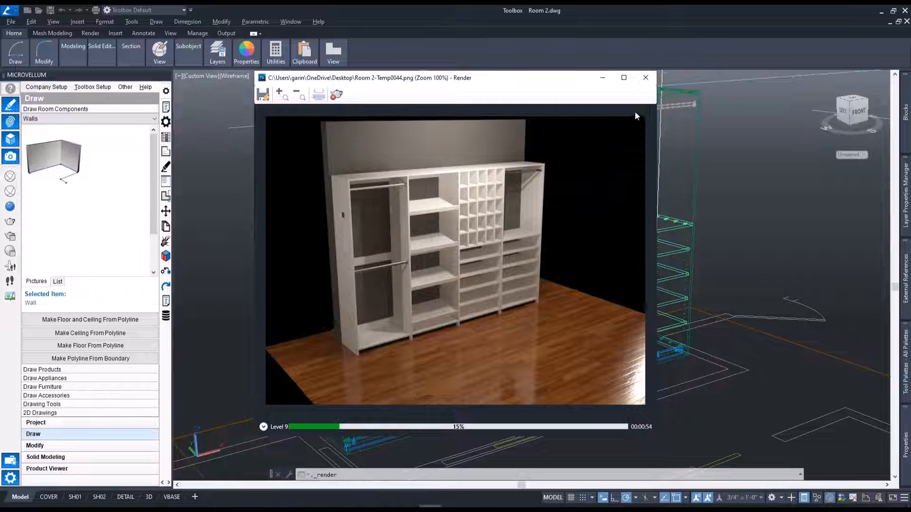
pyautogui.click(646, 78)
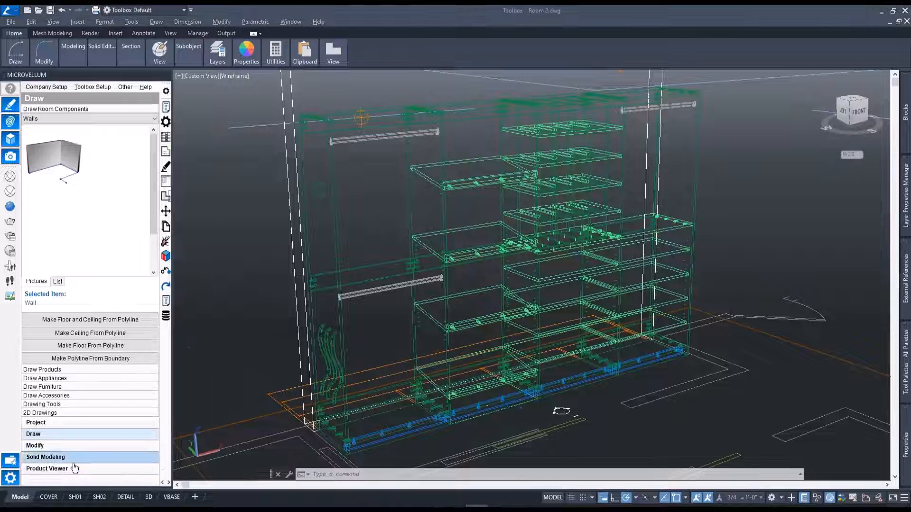
# Attach the rendering image Room 2-Temp0044 to the DETAIL sheet, placing and scaling it in the left half of the empty drawing area.
pyautogui.moveTo(128, 497)
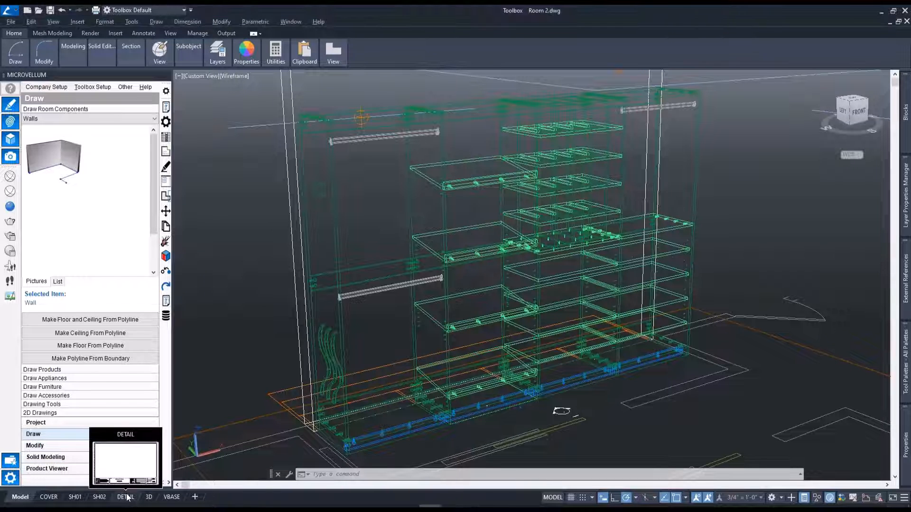
pyautogui.click(124, 497)
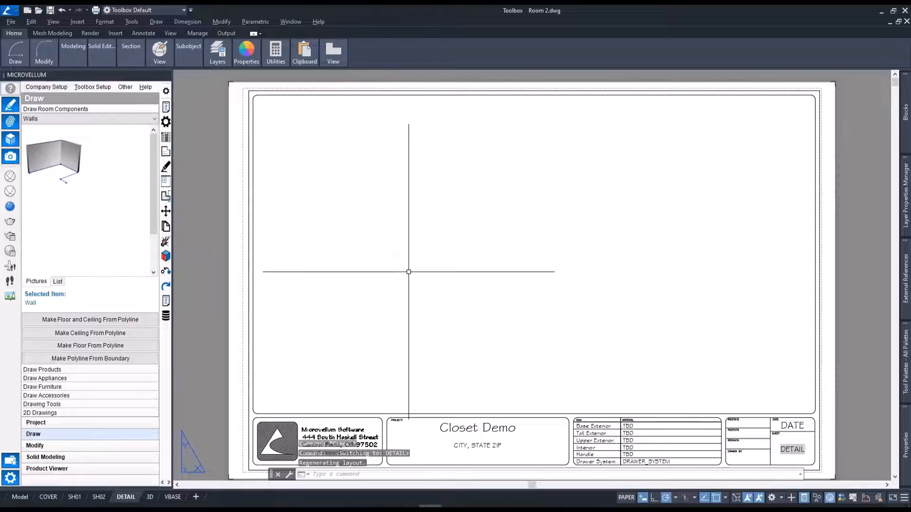
pyautogui.write('imm')
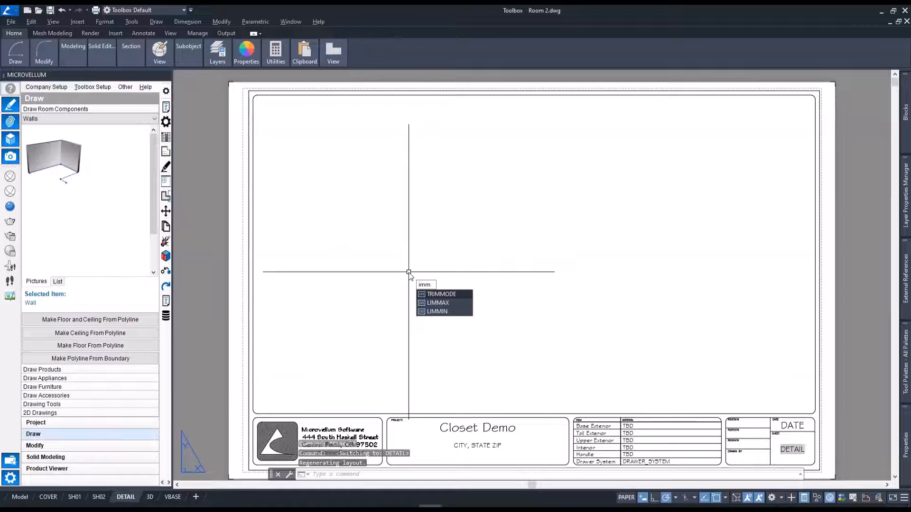
pyautogui.click(446, 302)
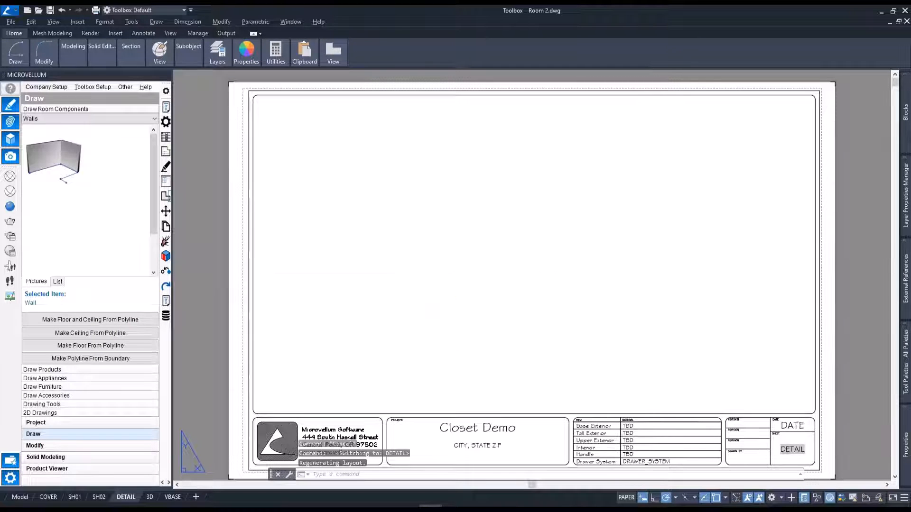
pyautogui.click(300, 204)
pyautogui.doubleClick(299, 204)
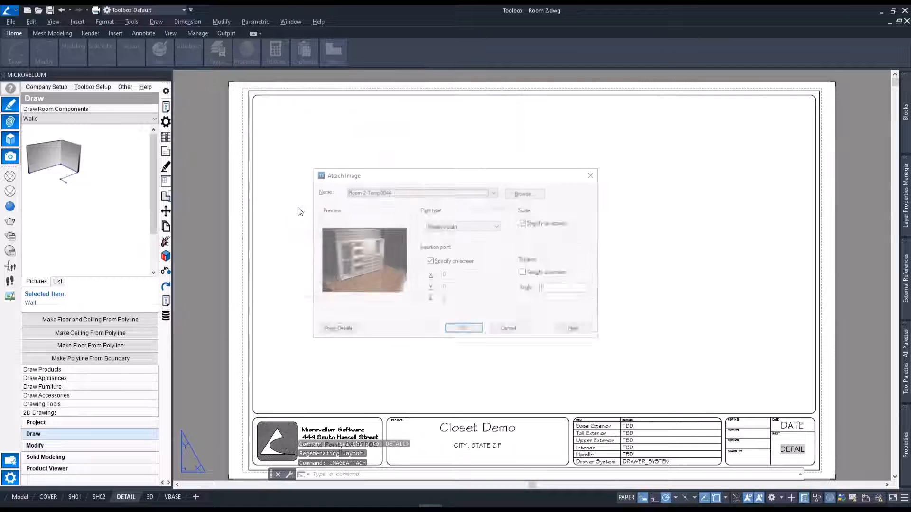
pyautogui.click(465, 331)
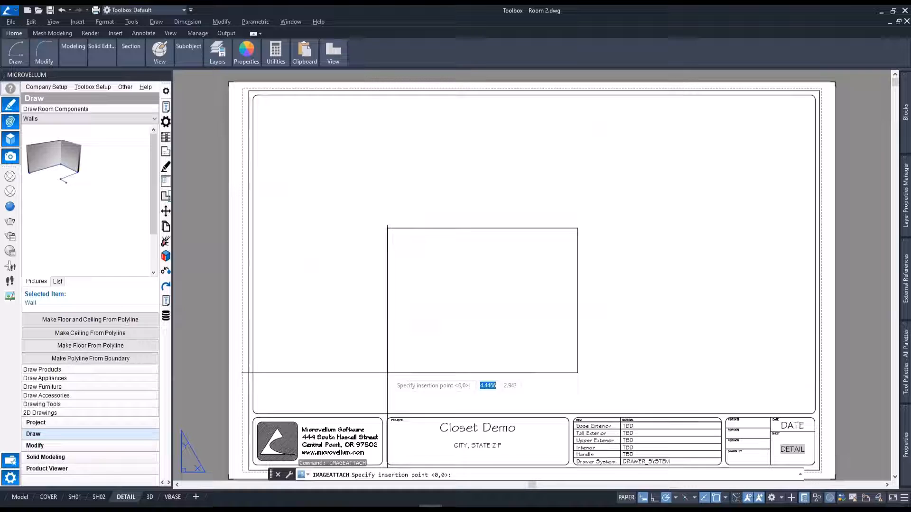
pyautogui.click(319, 379)
pyautogui.click(553, 202)
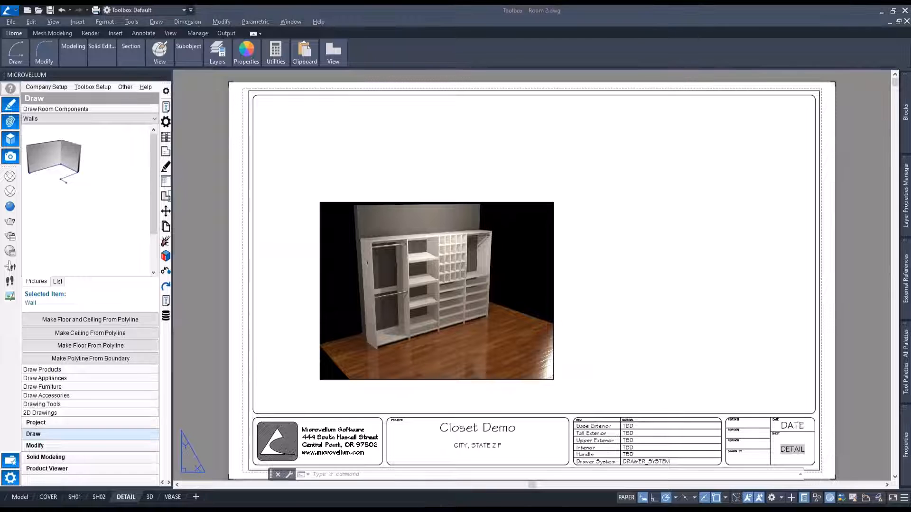
# Return to model space and show the model in the 2D Wireframe visual style from the top, with the rooms framed.
pyautogui.moveTo(22, 499)
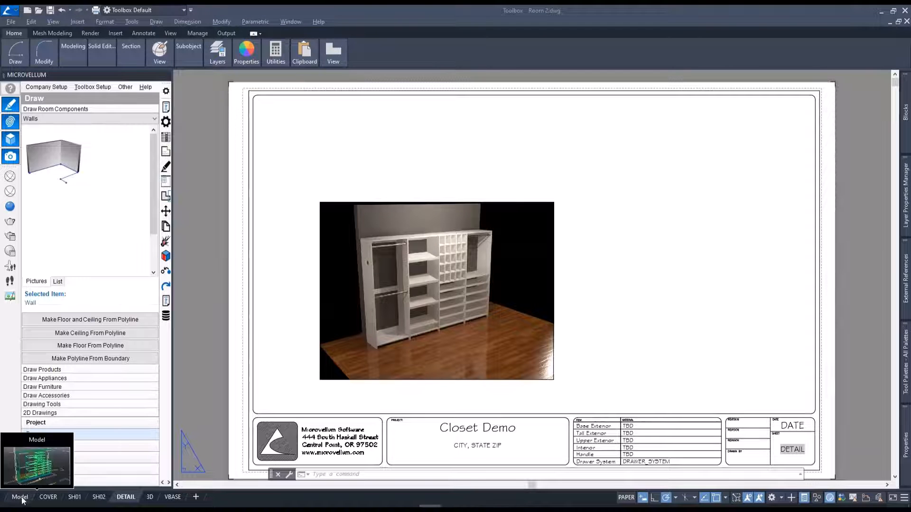
pyautogui.click(21, 499)
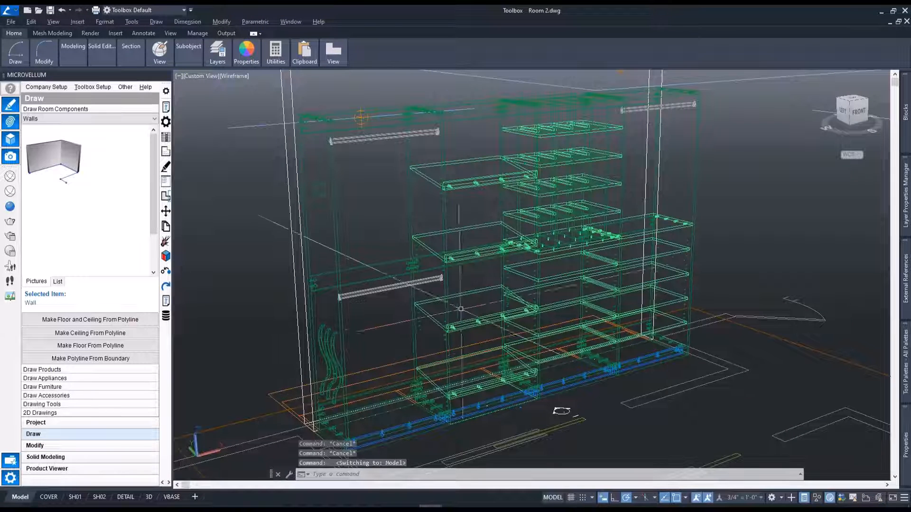
pyautogui.click(234, 76)
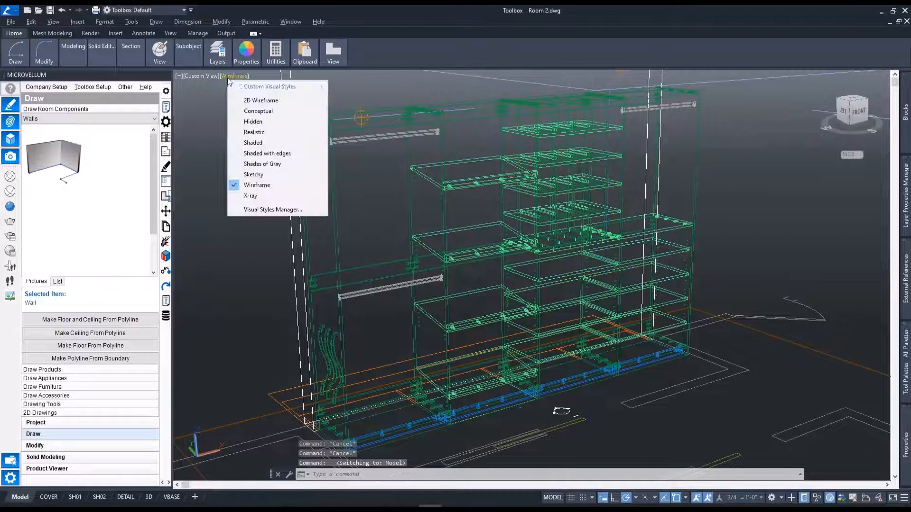
pyautogui.click(261, 100)
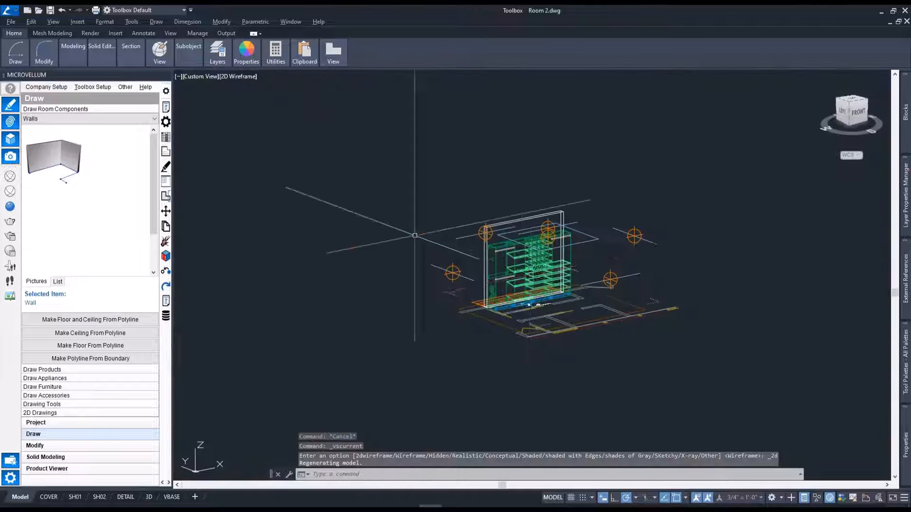
pyautogui.scroll(2, 598, 262)
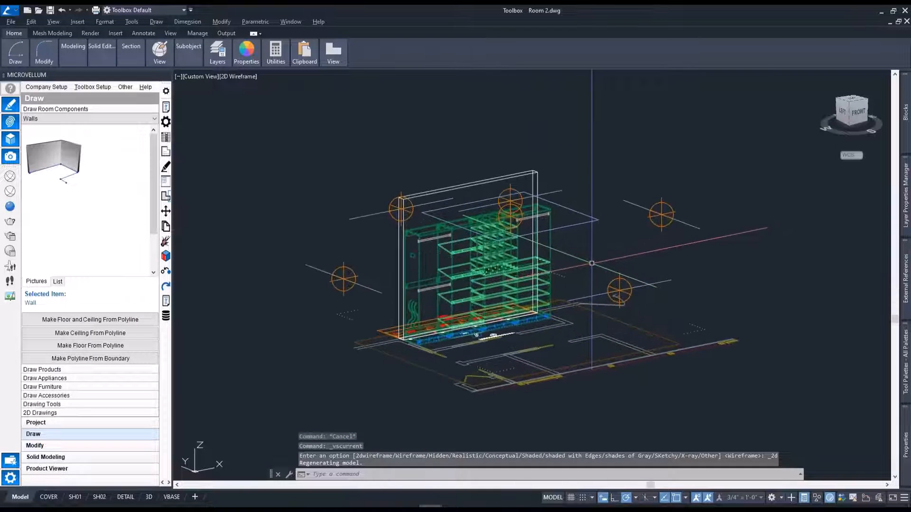
pyautogui.write('vv')
pyautogui.press('Return')
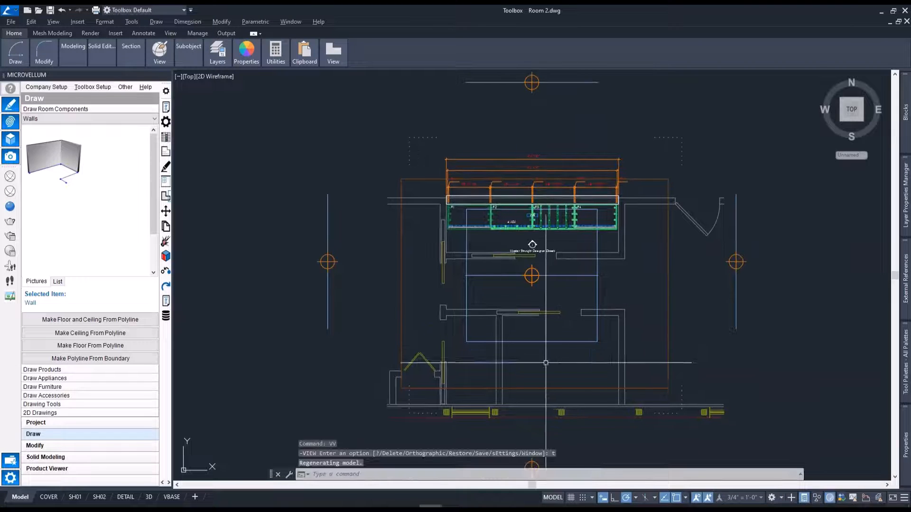
pyautogui.scroll(1, 618, 316)
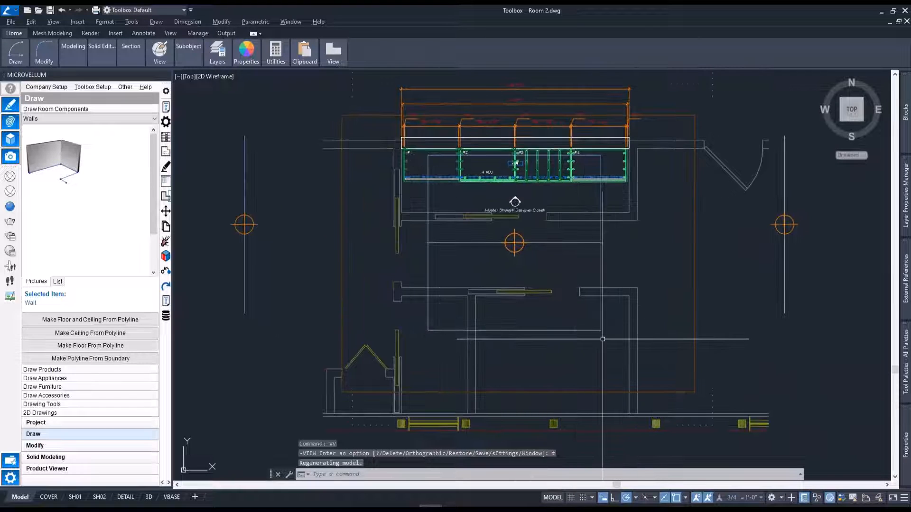
pyautogui.moveTo(606, 358); pyautogui.dragTo(586, 330, button='middle')
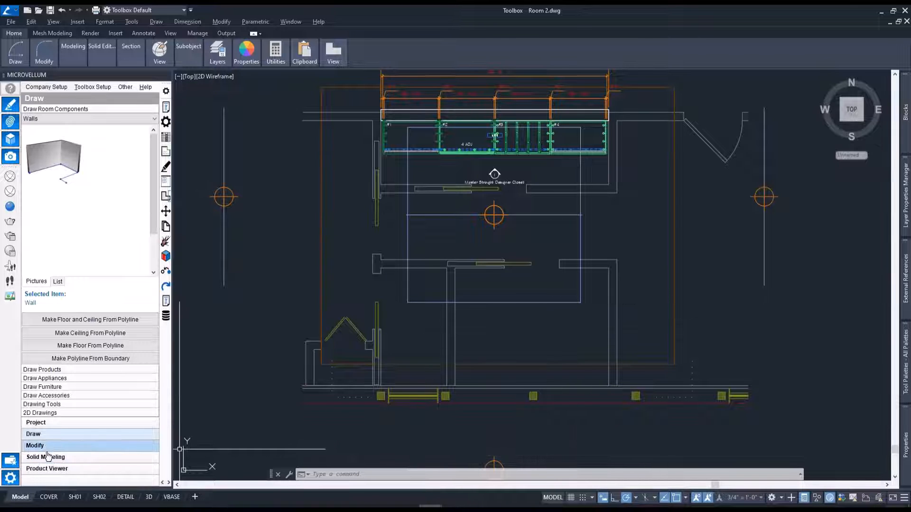
# Select Master U Shape Designer Closet from the Master Closets products, and erase the rendering lights and the floor from the plan.
pyautogui.click(42, 369)
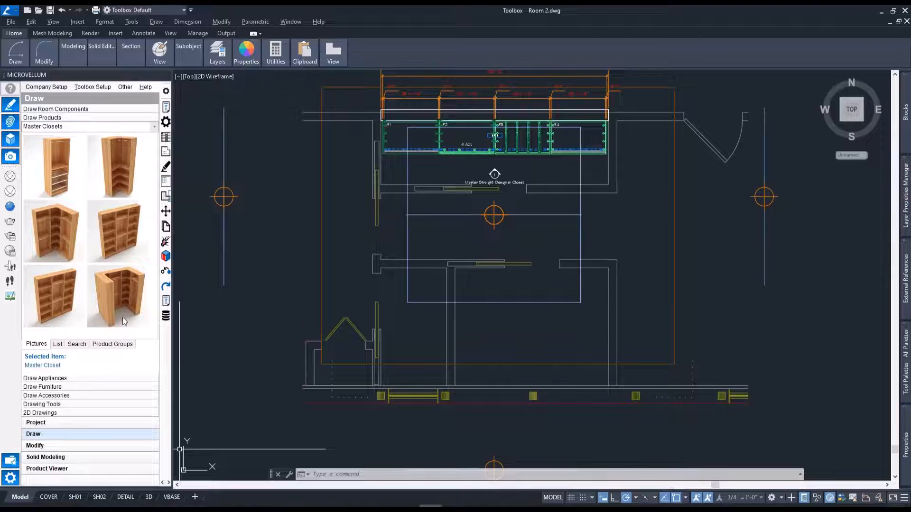
pyautogui.click(114, 300)
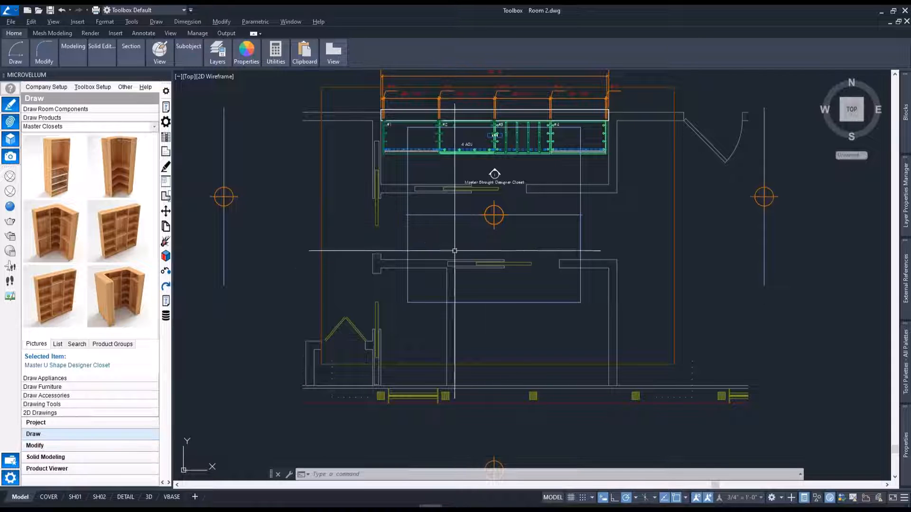
pyautogui.click(493, 223)
pyautogui.press('Delete')
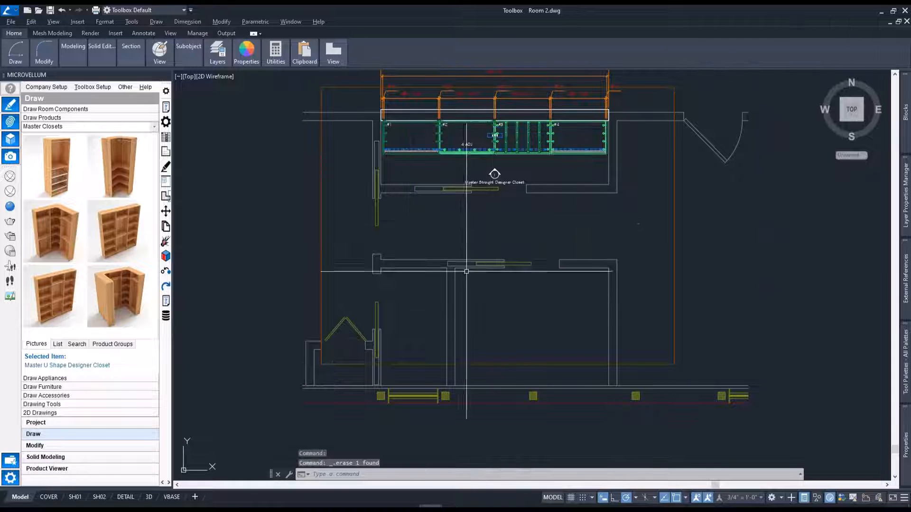
pyautogui.click(666, 359)
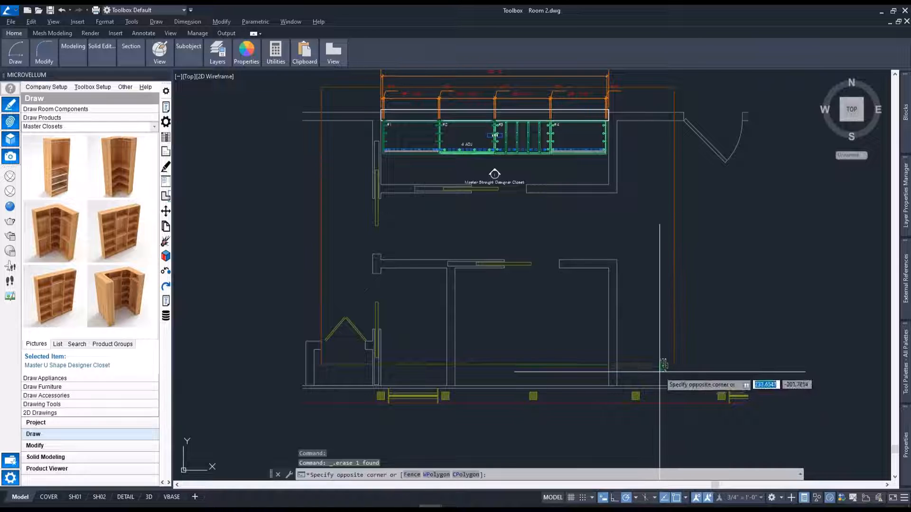
pyautogui.click(661, 372)
pyautogui.press('Delete')
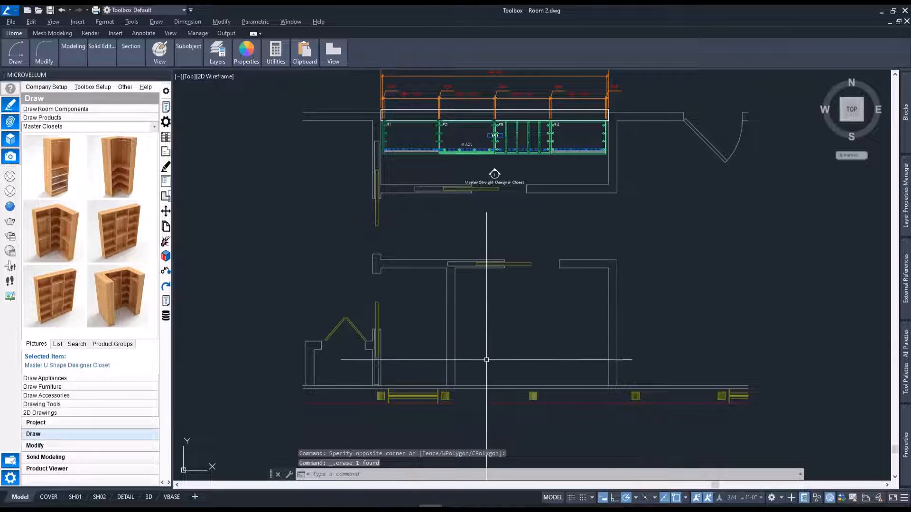
# Place the Master U Shape Designer Closet at the lower-right inner corner of the lower room with a product angle of 180.
pyautogui.rightClick(127, 298)
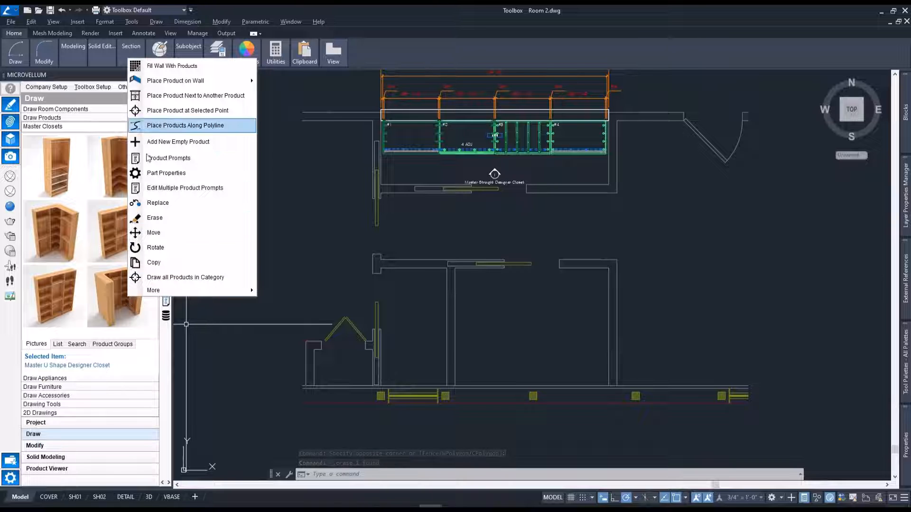
pyautogui.click(173, 111)
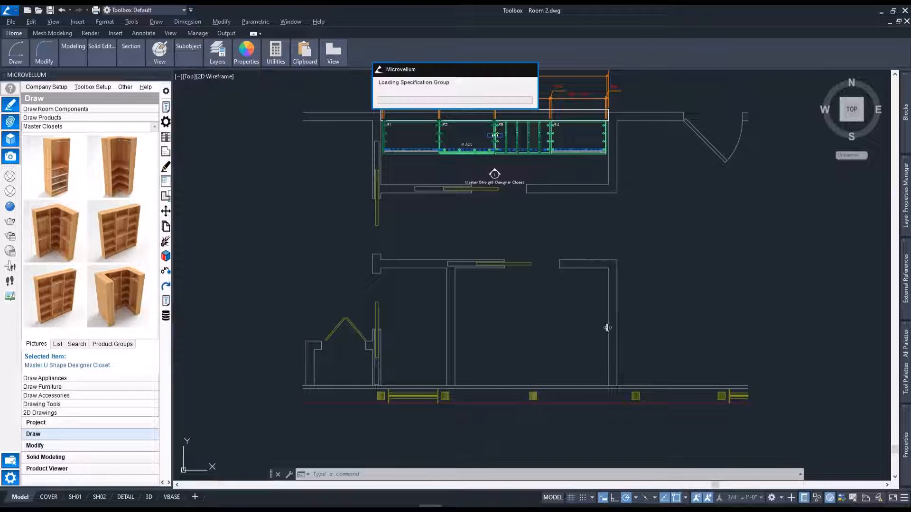
pyautogui.click(608, 385)
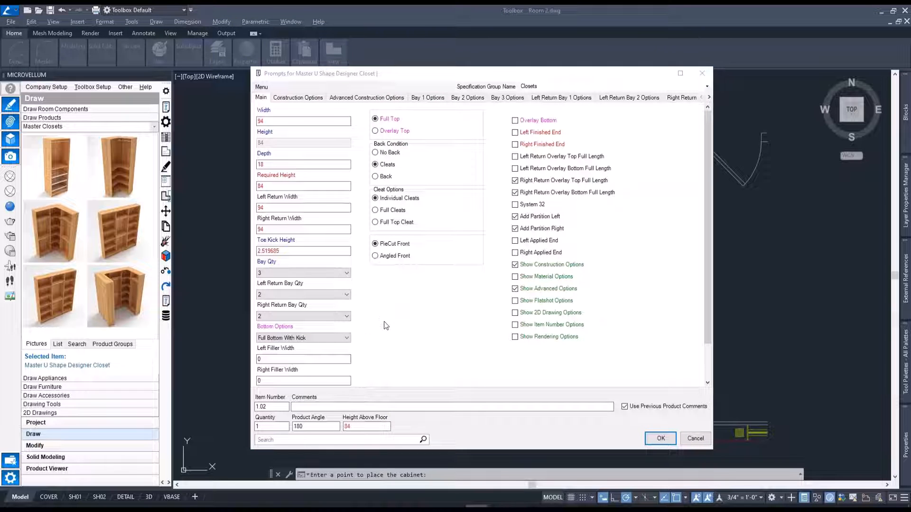
pyautogui.click(402, 315)
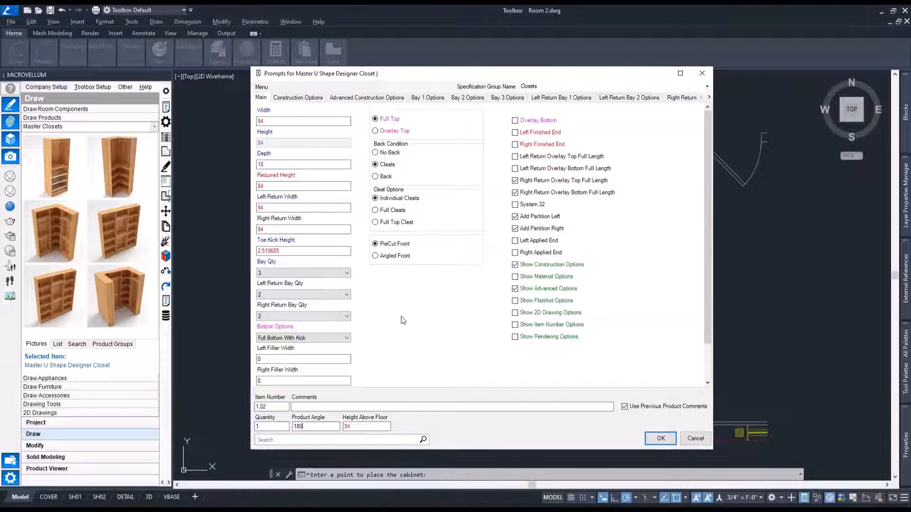
# Set the U-shape closet's width to 84 by picking the two inner corners along the lower room's bottom wall.
pyautogui.moveTo(268, 121)
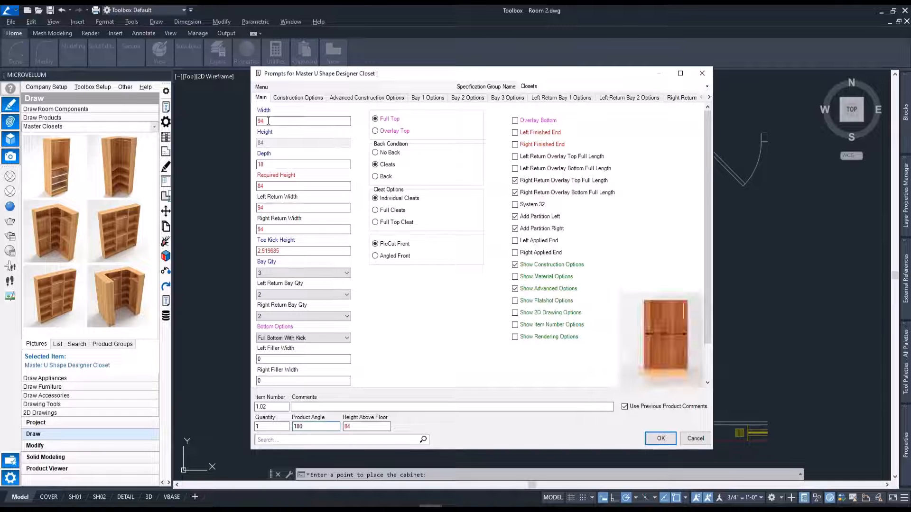
pyautogui.press('Return')
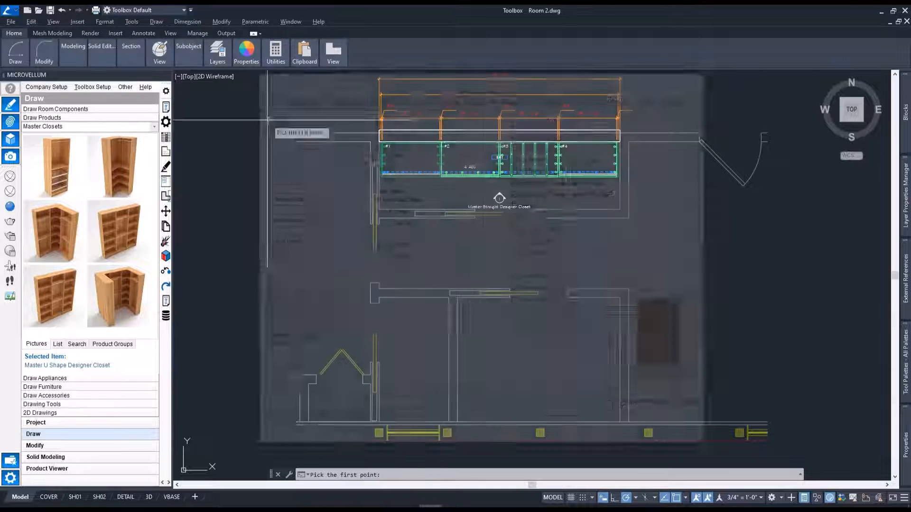
pyautogui.click(454, 420)
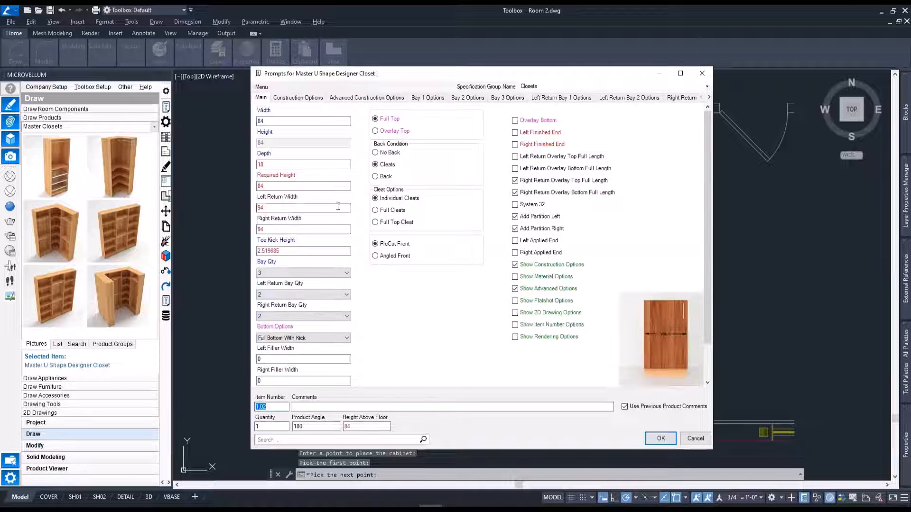
# Set the closet's left and right return widths to 63.5 each by picking the ends of the lower room's side walls.
pyautogui.doubleClick(277, 210)
pyautogui.click(632, 283)
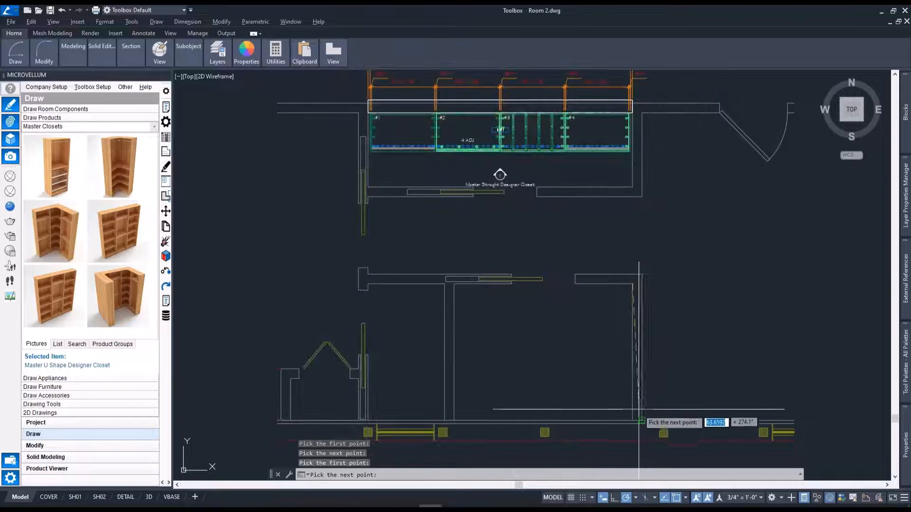
pyautogui.click(640, 420)
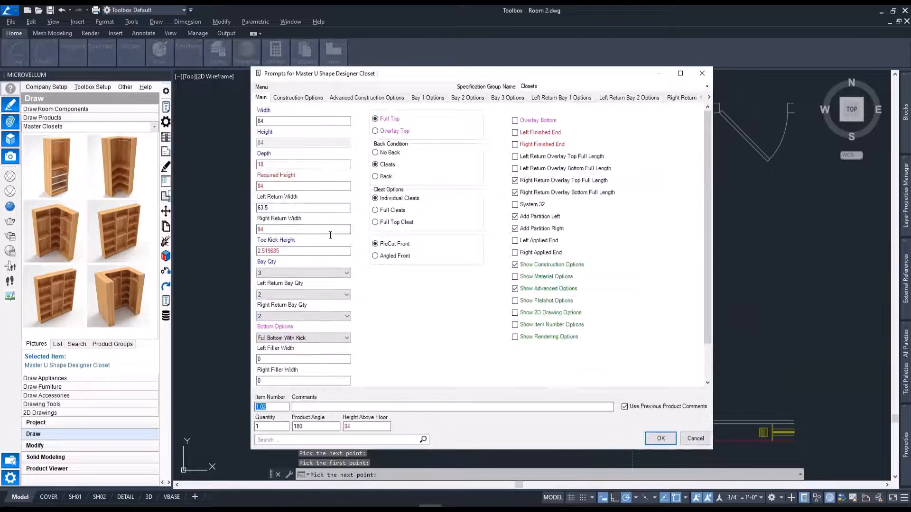
pyautogui.doubleClick(330, 232)
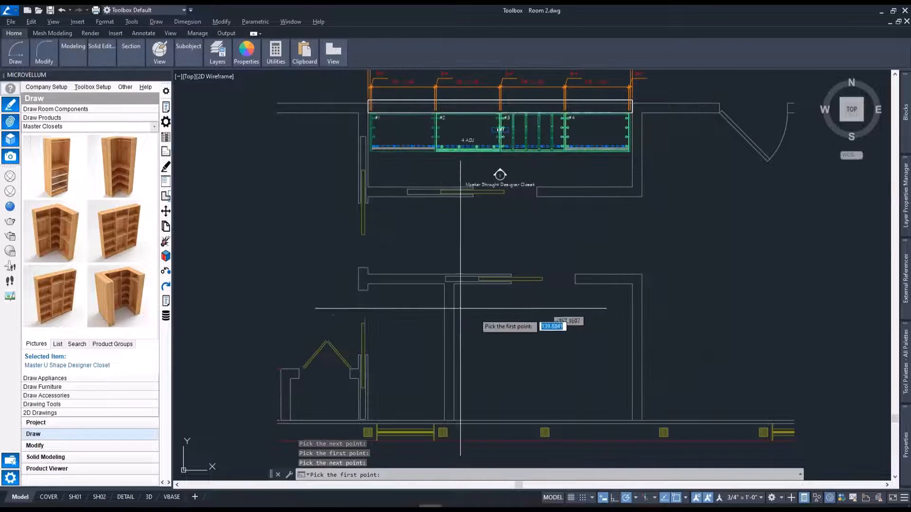
pyautogui.click(454, 284)
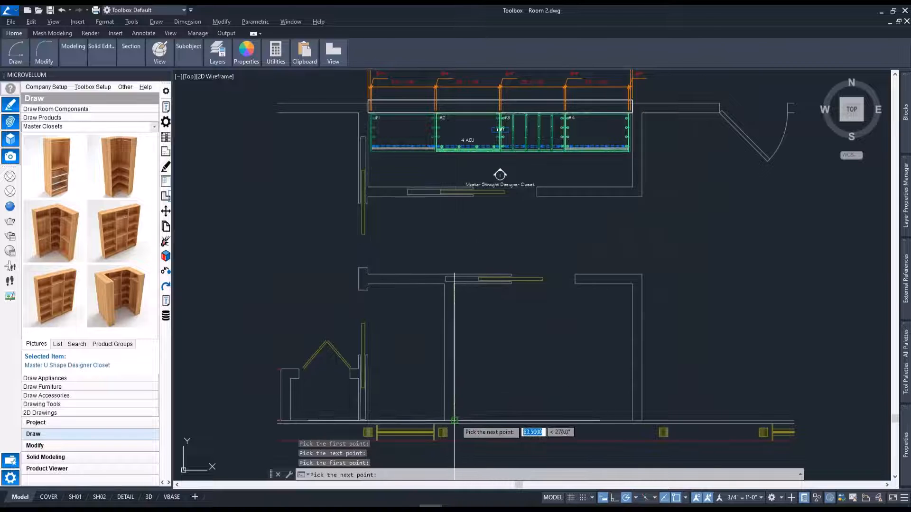
pyautogui.click(454, 420)
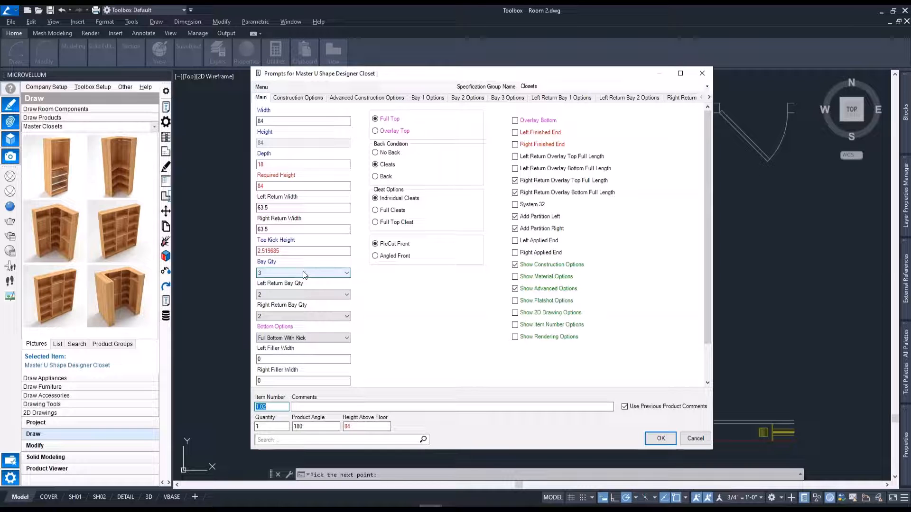
# Set both the left and right return bay quantities of the U-shape closet to 1.
pyautogui.click(298, 295)
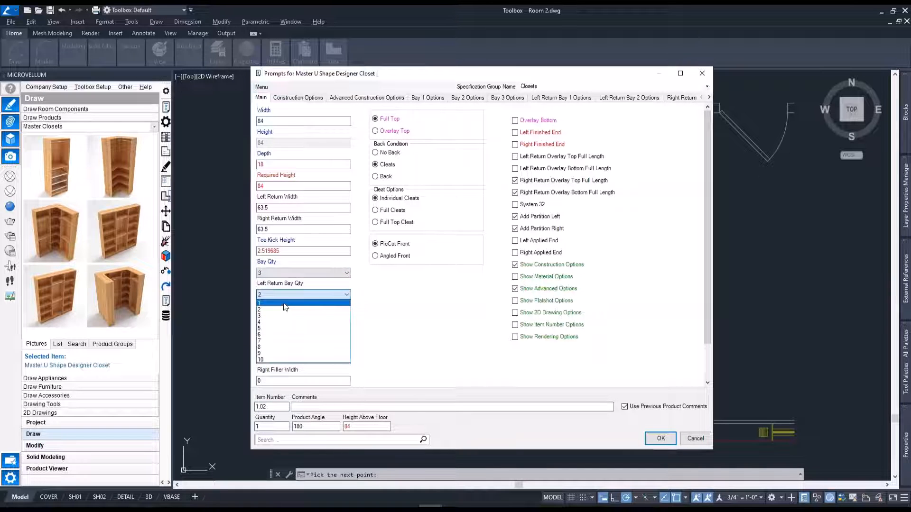
pyautogui.click(284, 304)
pyautogui.click(297, 315)
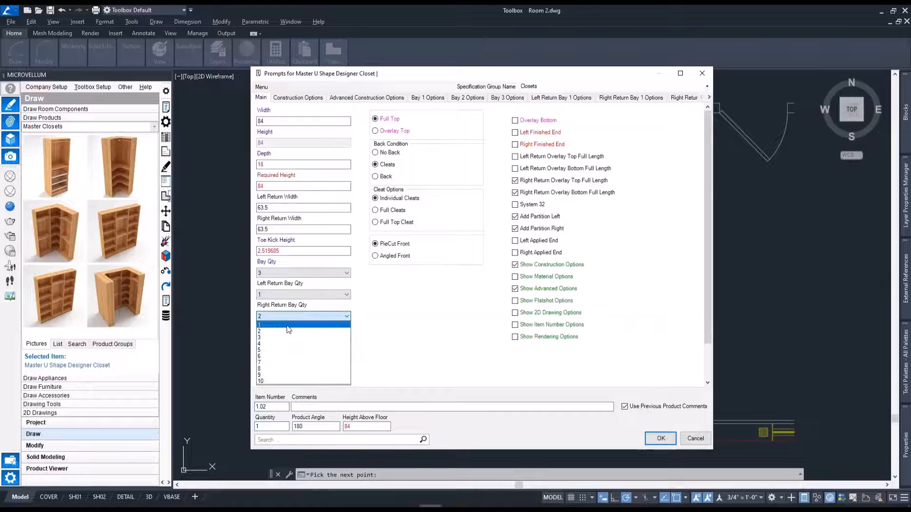
pyautogui.click(287, 325)
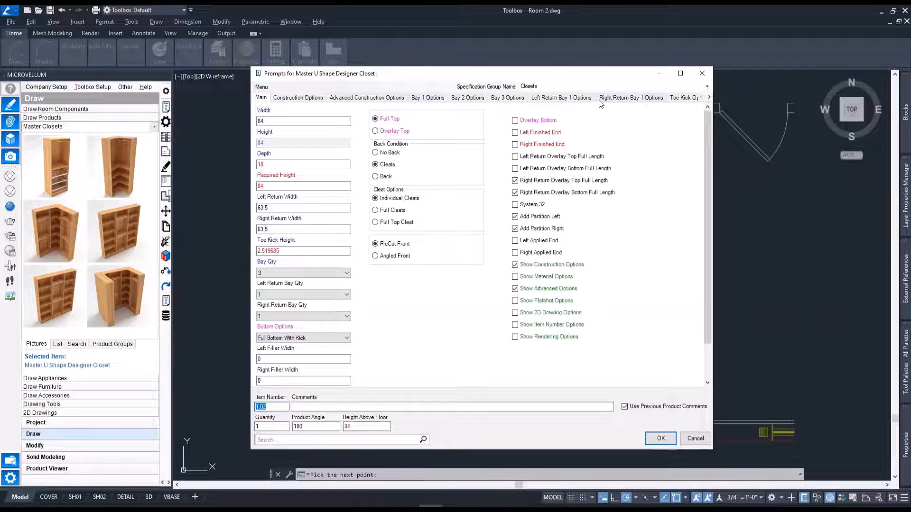
# Set the component inserts of Bay 1 and Bay 3 of the U-shape closet to Double Hanging Rail.
pyautogui.click(429, 99)
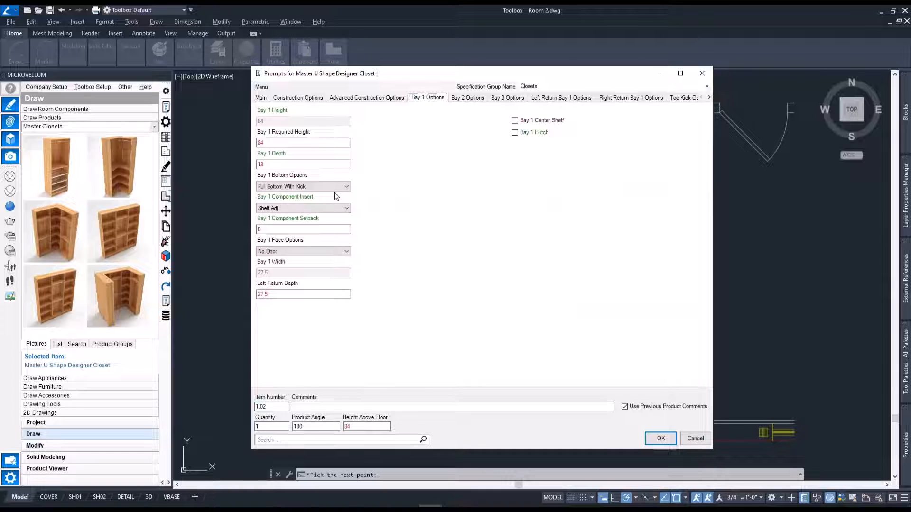
pyautogui.click(337, 209)
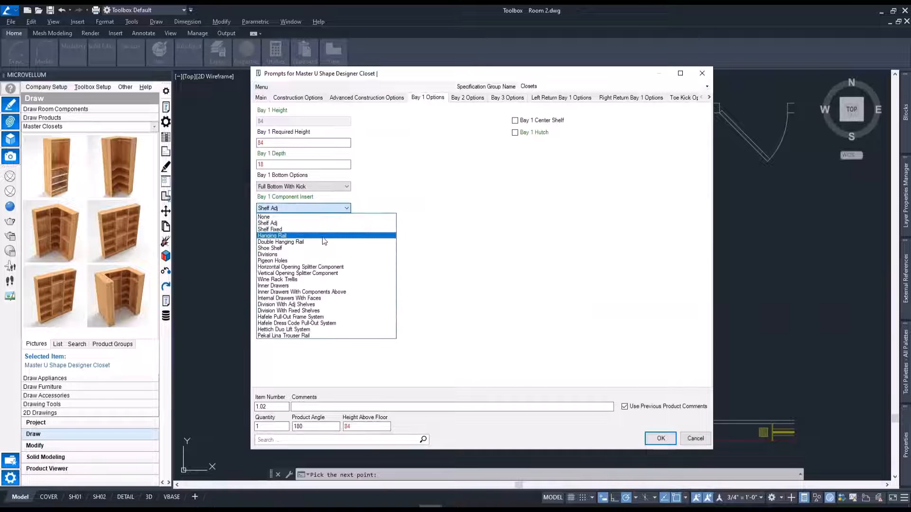
pyautogui.click(309, 243)
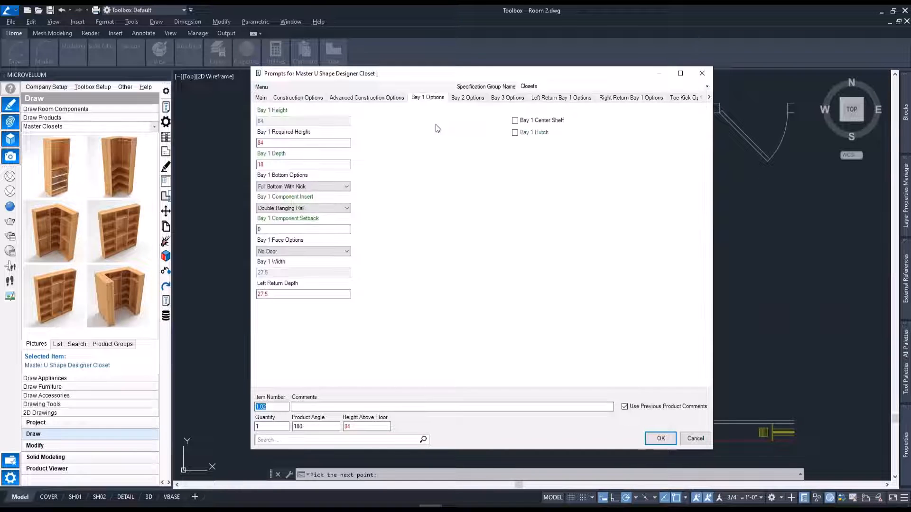
pyautogui.click(504, 99)
pyautogui.click(321, 208)
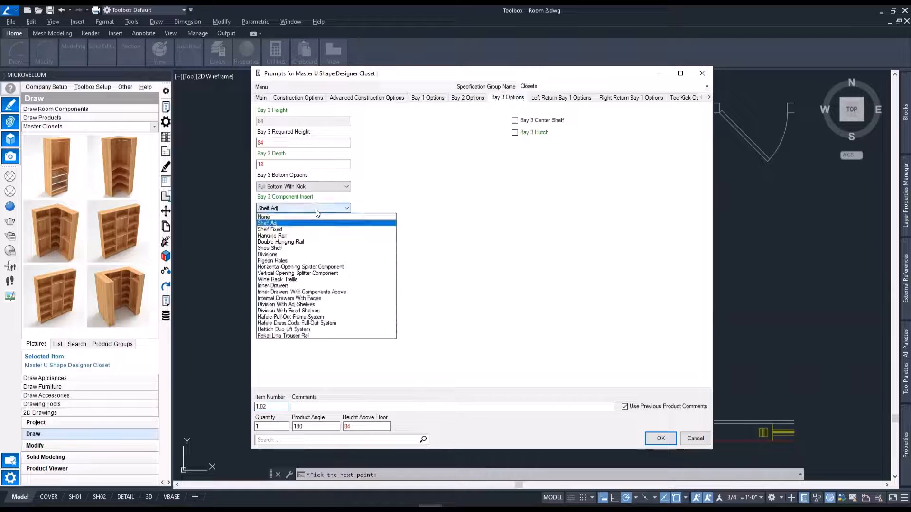
pyautogui.click(295, 243)
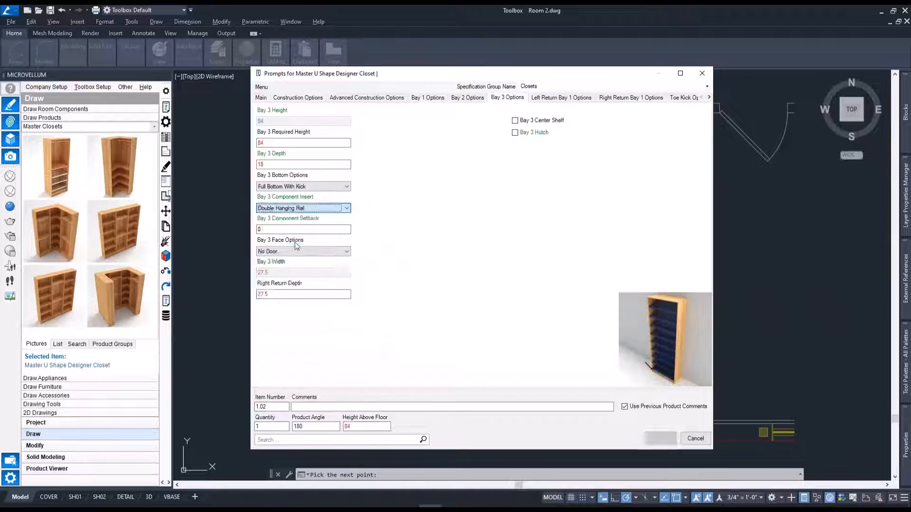
# Give Bay 2 a center shelf, with its component insert set to None and its face options to Drawers.
pyautogui.click(467, 98)
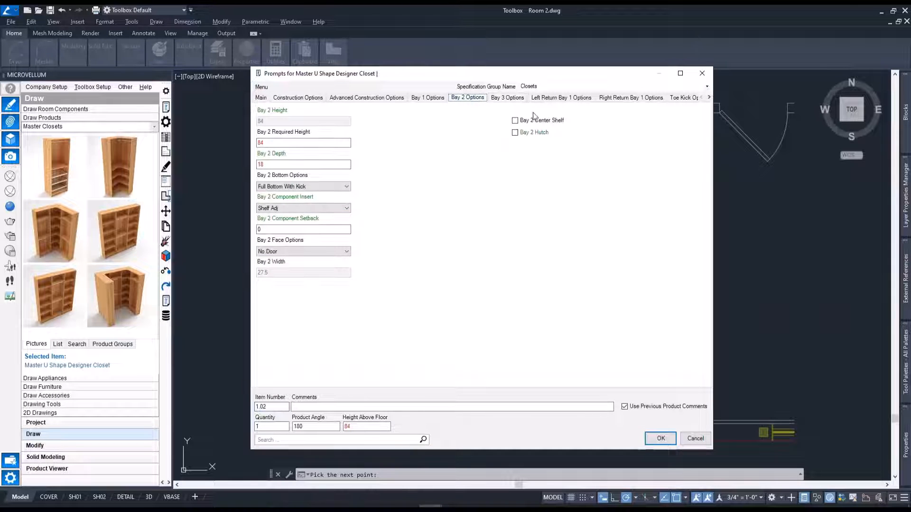
pyautogui.click(515, 120)
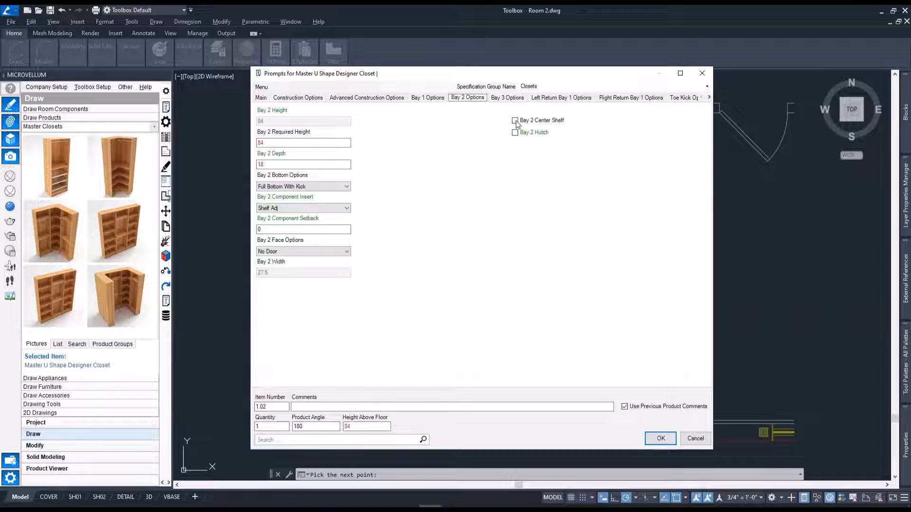
pyautogui.moveTo(548, 124)
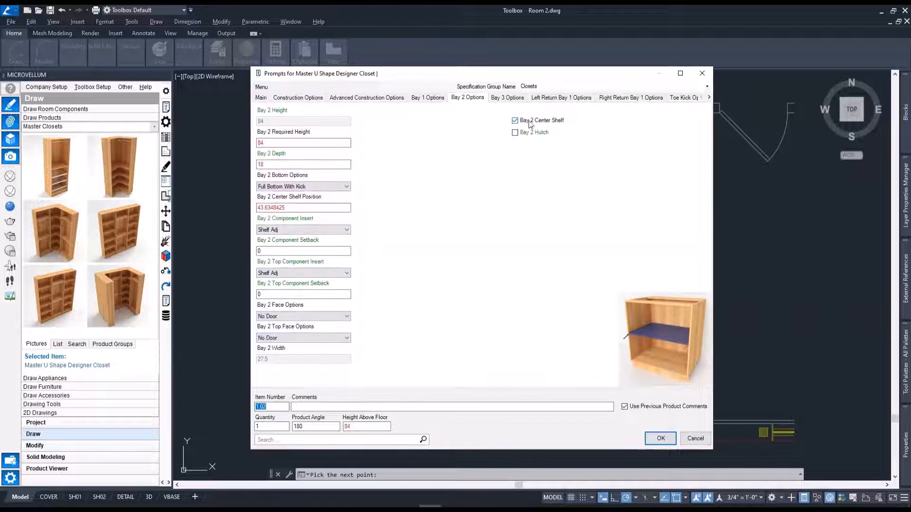
pyautogui.click(325, 229)
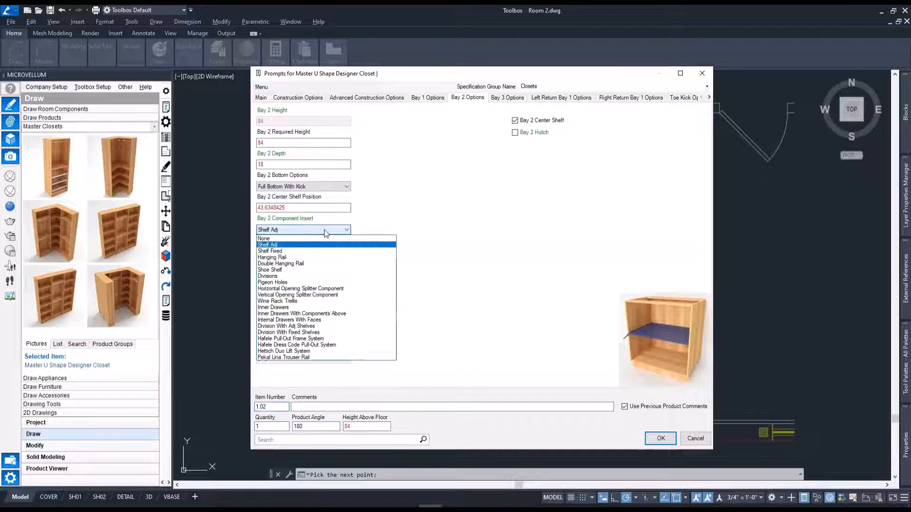
pyautogui.click(286, 238)
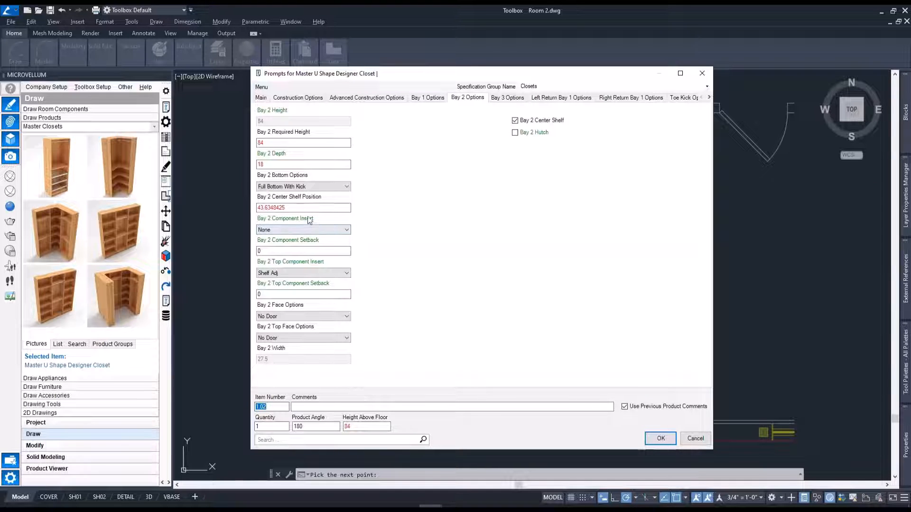
pyautogui.click(317, 318)
pyautogui.click(279, 367)
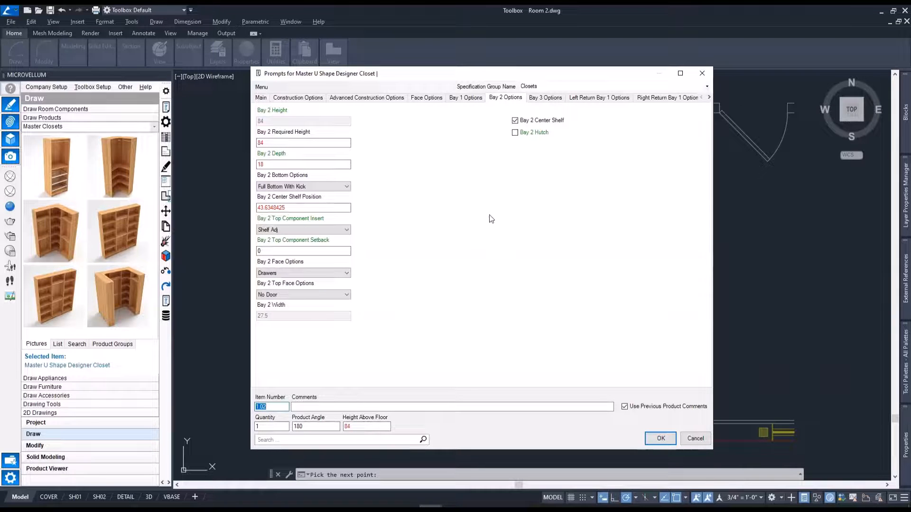
# Set the Left Return Bay 1 component insert to Hettich Duo Lift System.
pyautogui.click(593, 98)
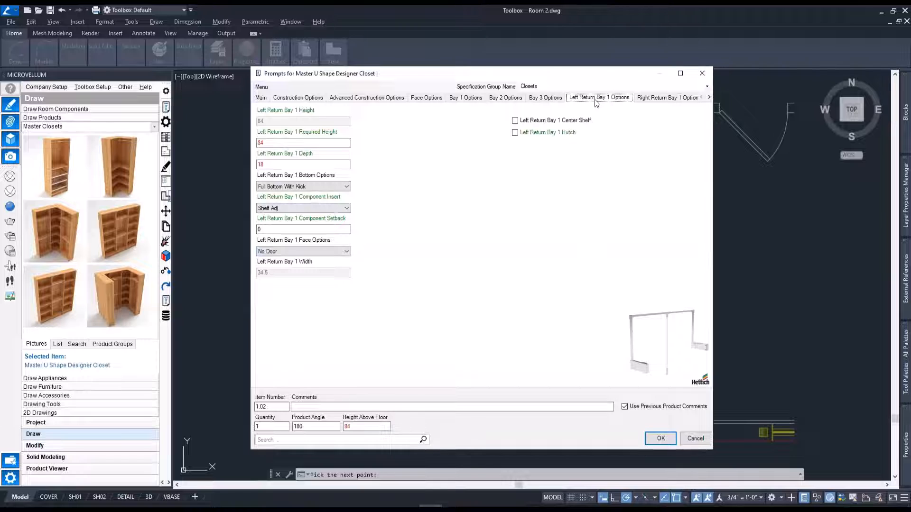
pyautogui.click(317, 209)
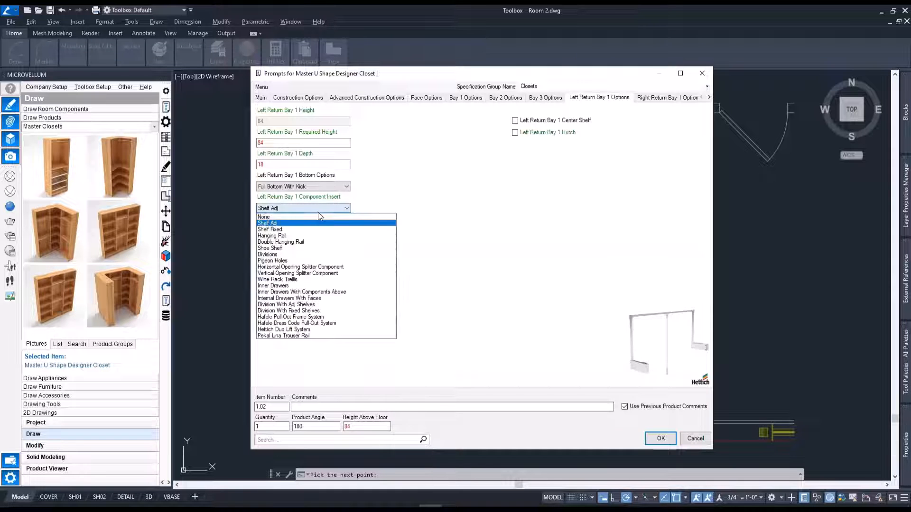
pyautogui.click(313, 330)
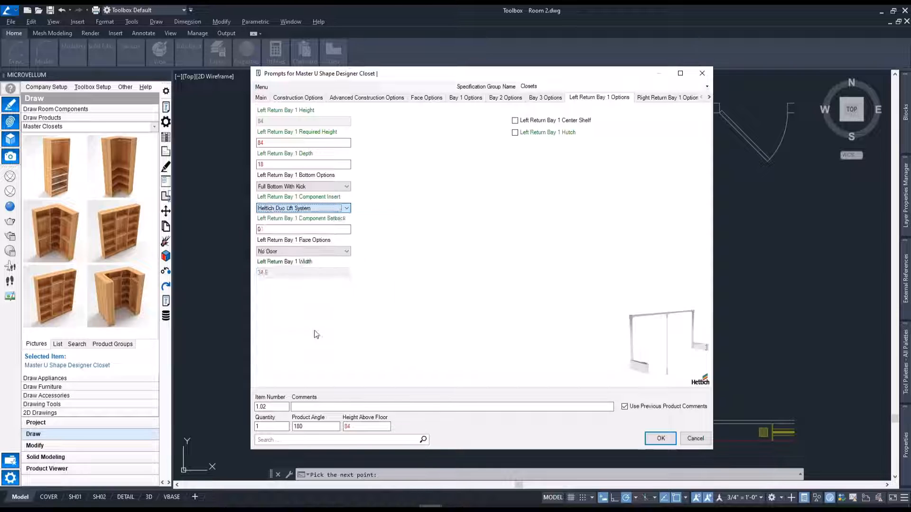
# Set the Bay 2 width to 20 in the Bay Calculator with Bays 1 and 3 equal, and apply the closet's prompts.
pyautogui.rightClick(486, 205)
pyautogui.moveTo(555, 213)
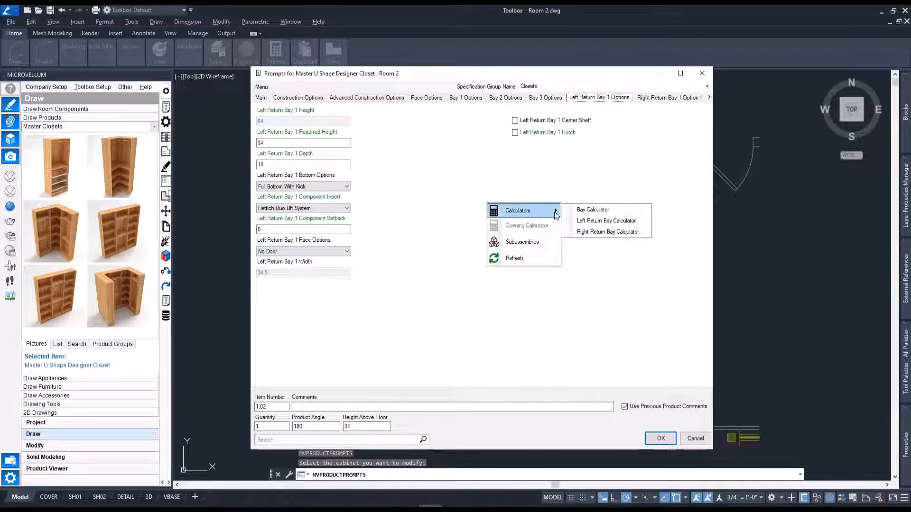
pyautogui.click(586, 213)
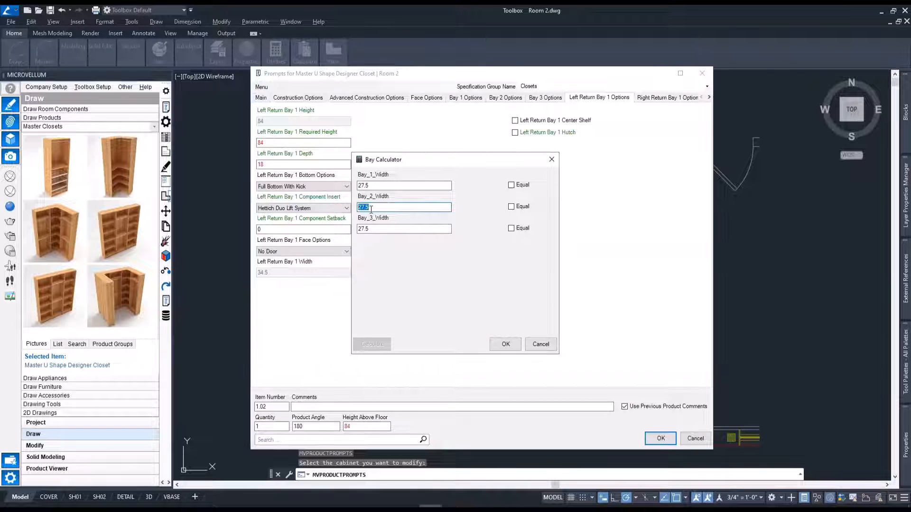
pyautogui.write('0')
pyautogui.click(522, 228)
pyautogui.click(373, 345)
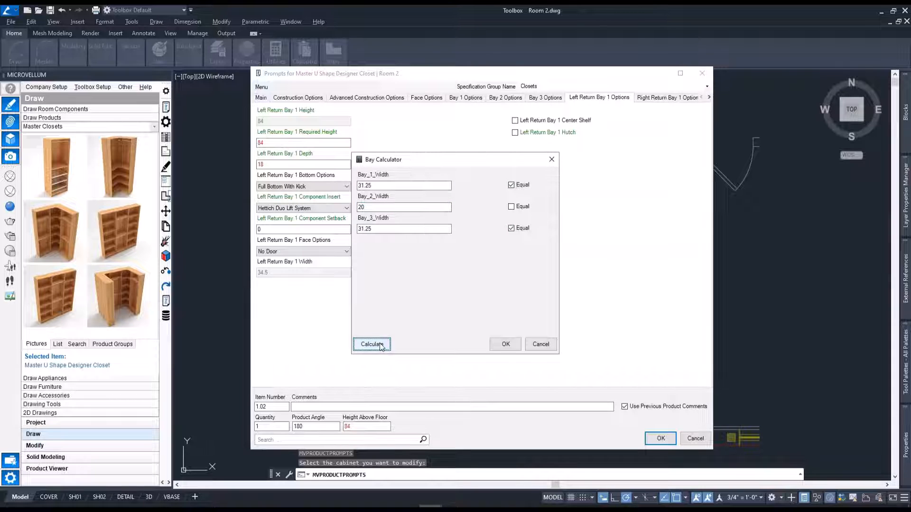
pyautogui.click(506, 347)
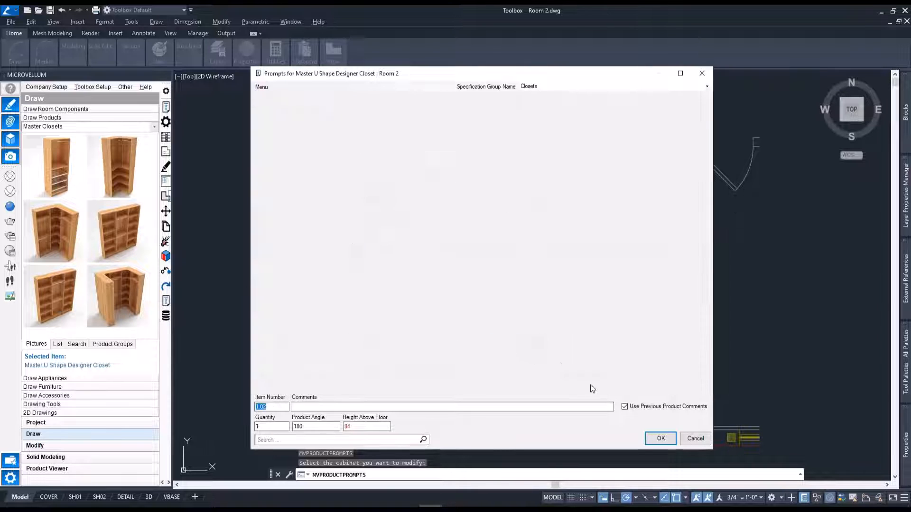
pyautogui.click(660, 438)
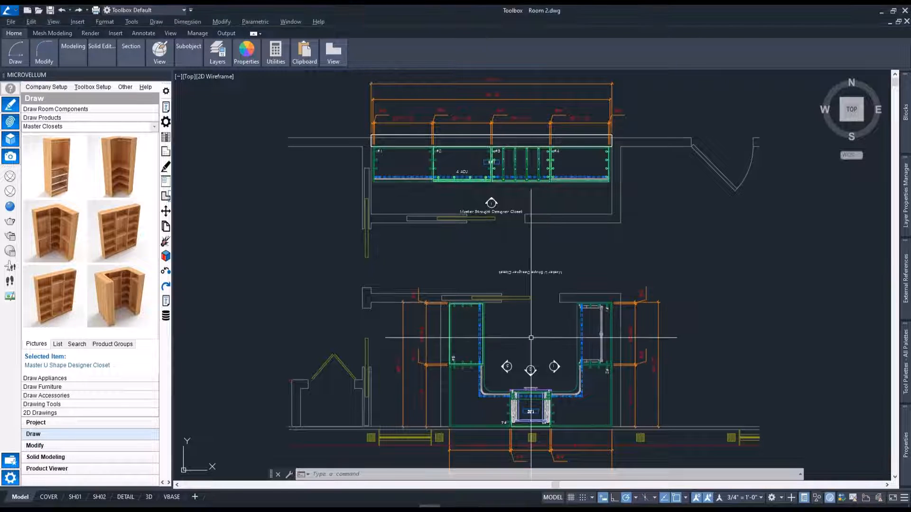
# Isolate the Master U Shape Designer Closet in the model with the ISO command.
pyautogui.scroll(3, 536, 422)
pyautogui.scroll(4, 537, 427)
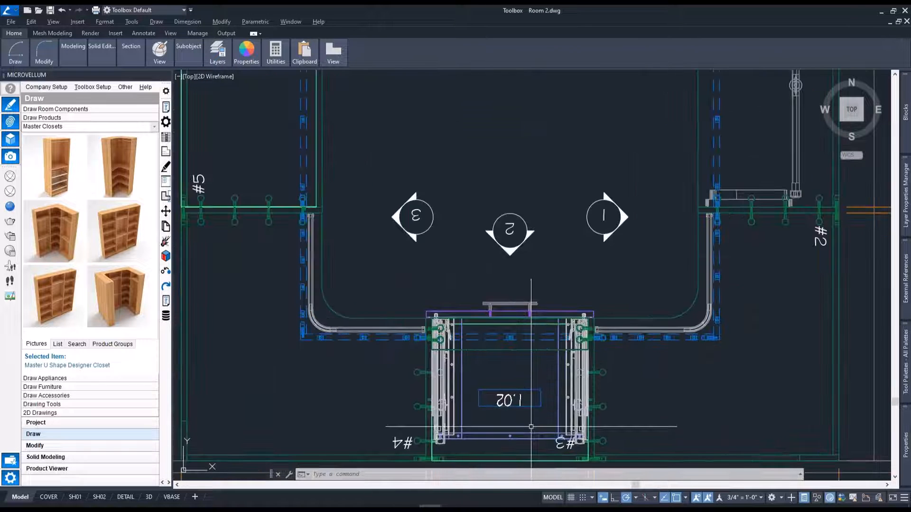
pyautogui.scroll(-4, 545, 425)
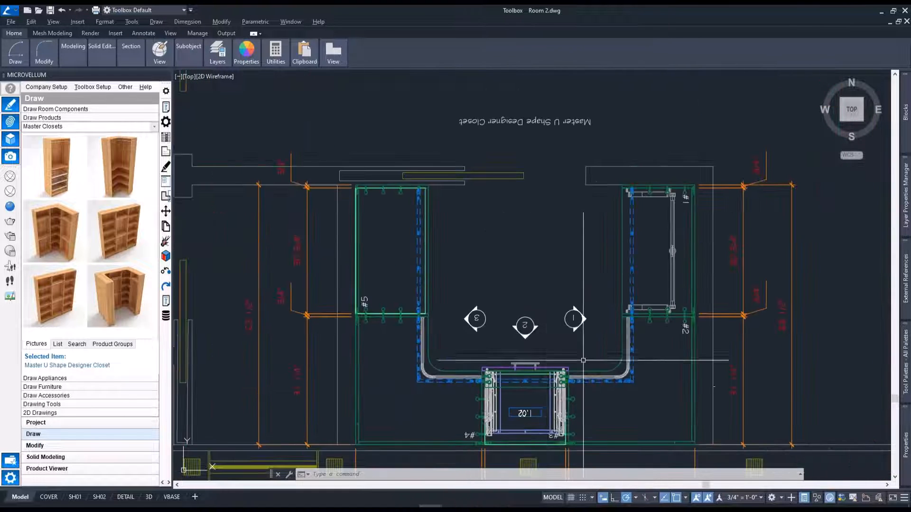
pyautogui.scroll(-2, 594, 330)
pyautogui.moveTo(591, 323); pyautogui.dragTo(525, 301, button='middle')
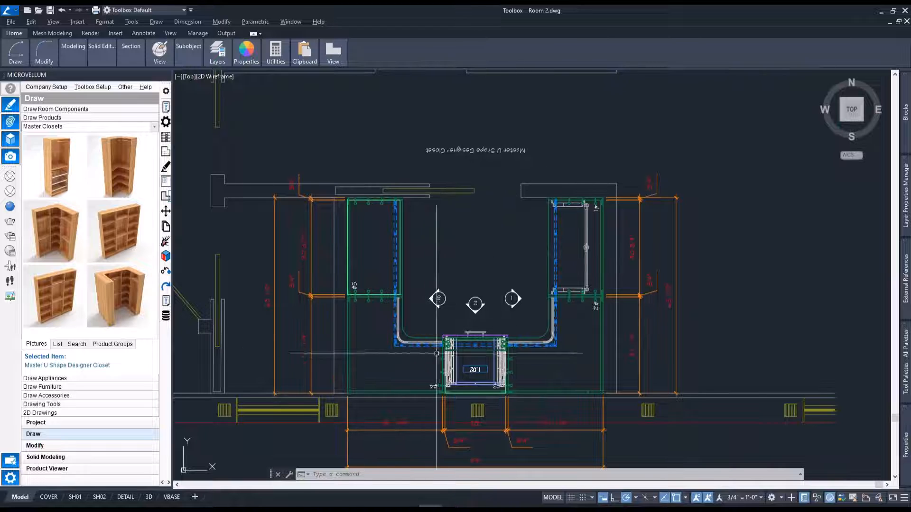
pyautogui.scroll(-1, 444, 339)
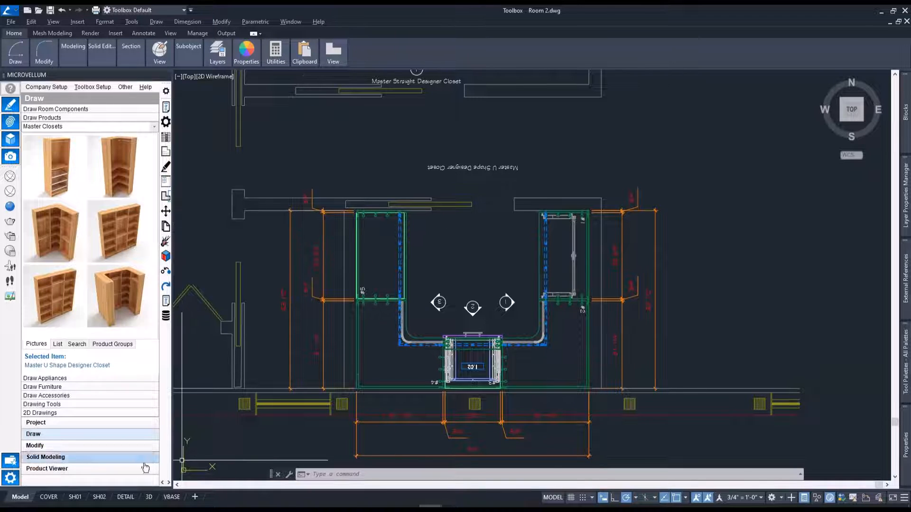
pyautogui.click(475, 508)
pyautogui.click(496, 337)
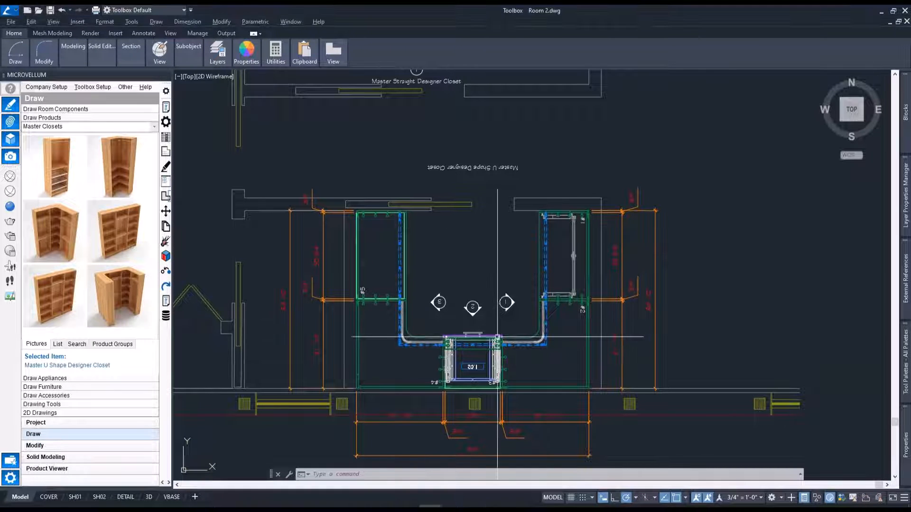
pyautogui.write('iso')
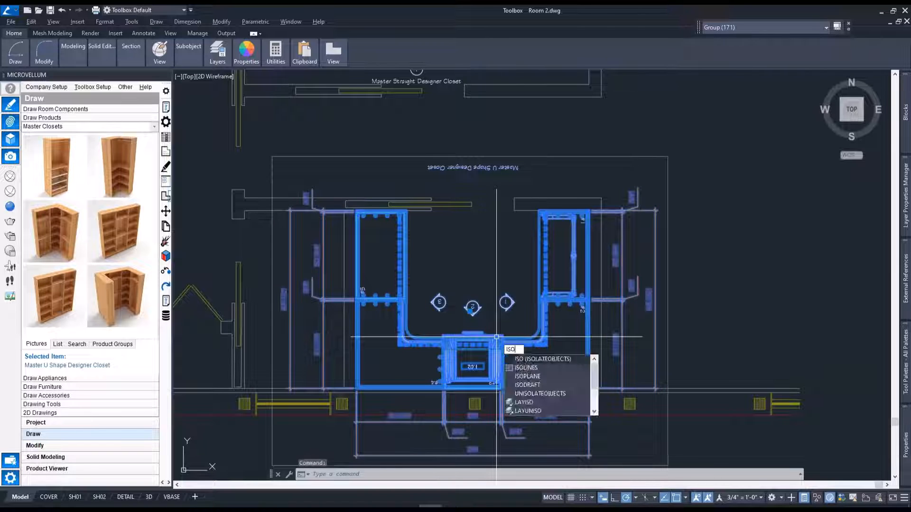
pyautogui.press('Return')
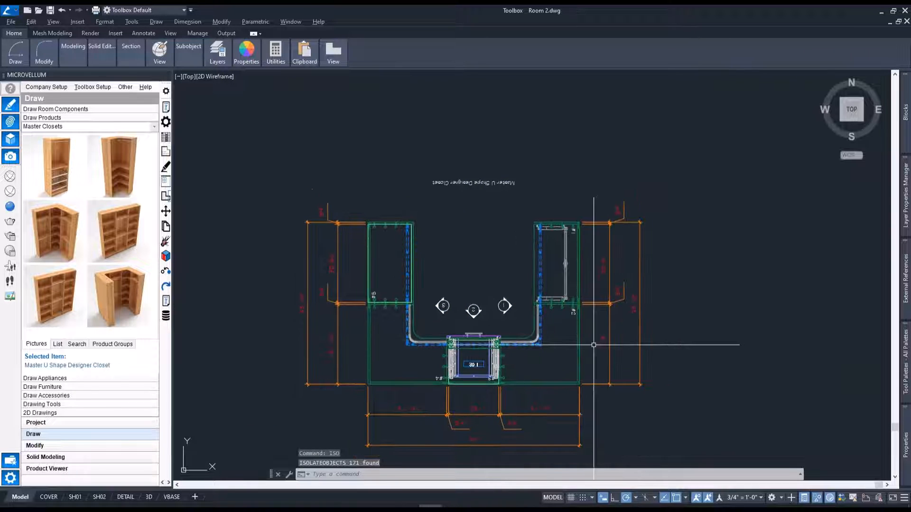
# Examine the isolated closet in 3D, checking the partitions where the Hettich lift system mounts.
pyautogui.keyDown('shift'); pyautogui.moveTo(513, 315); pyautogui.dragTo(275, 209, button='middle'); pyautogui.keyUp('shift')
pyautogui.keyDown('shift'); pyautogui.moveTo(573, 298); pyautogui.dragTo(438, 252, button='middle'); pyautogui.keyUp('shift')
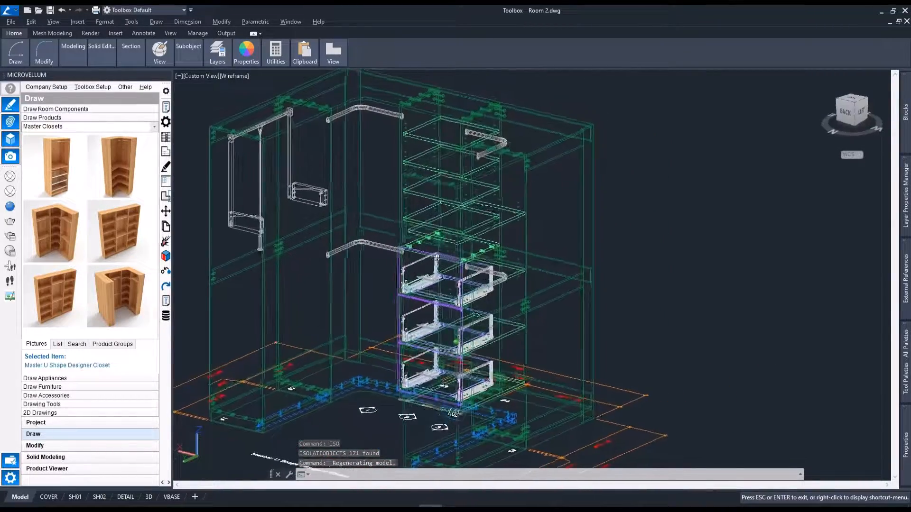
pyautogui.scroll(3, 289, 170)
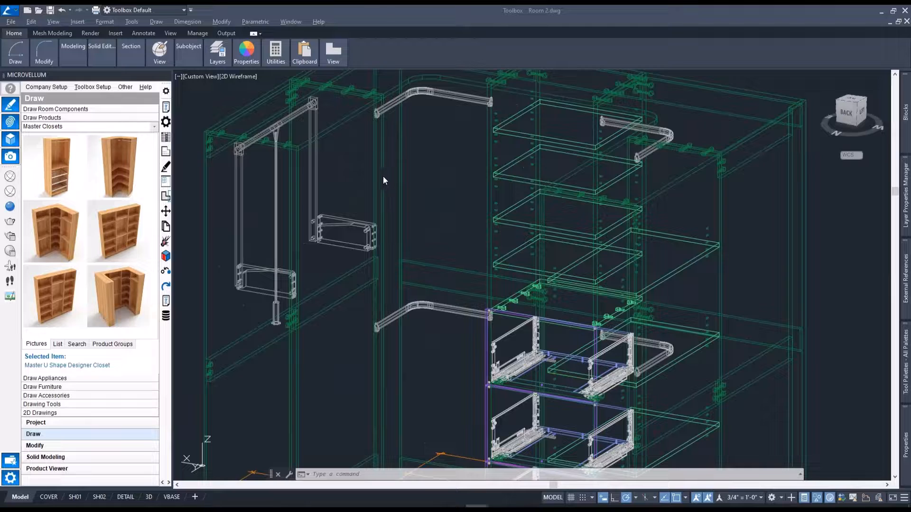
pyautogui.click(385, 204)
pyautogui.click(292, 207)
pyautogui.scroll(4, 296, 204)
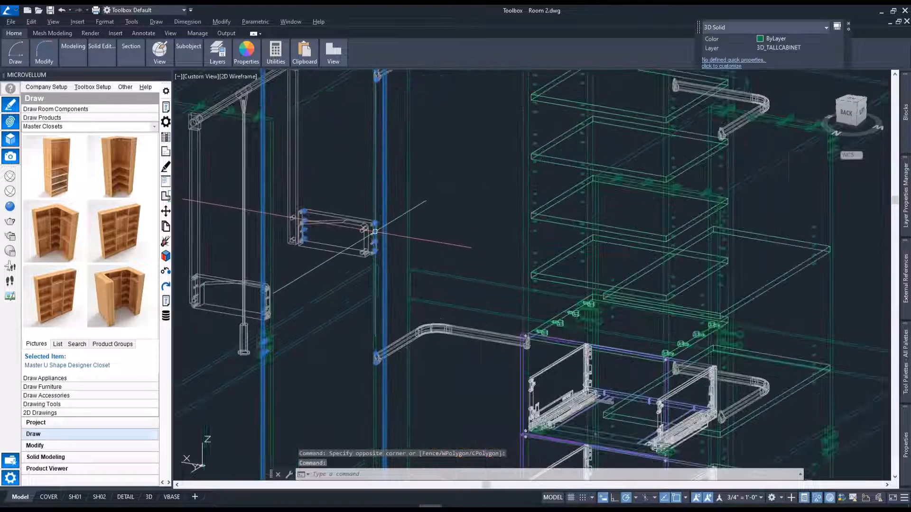
pyautogui.scroll(-5, 300, 201)
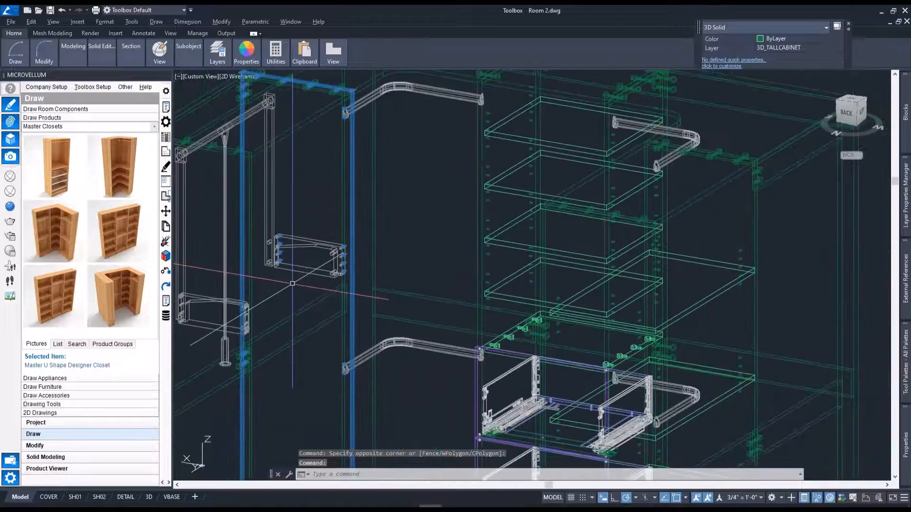
pyautogui.moveTo(332, 282)
pyautogui.mouseDown(button='middle')
pyautogui.moveTo(336, 292)
pyautogui.moveTo(310, 281)
pyautogui.mouseUp(button='middle')
pyautogui.moveTo(540, 406); pyautogui.dragTo(411, 310, button='middle')
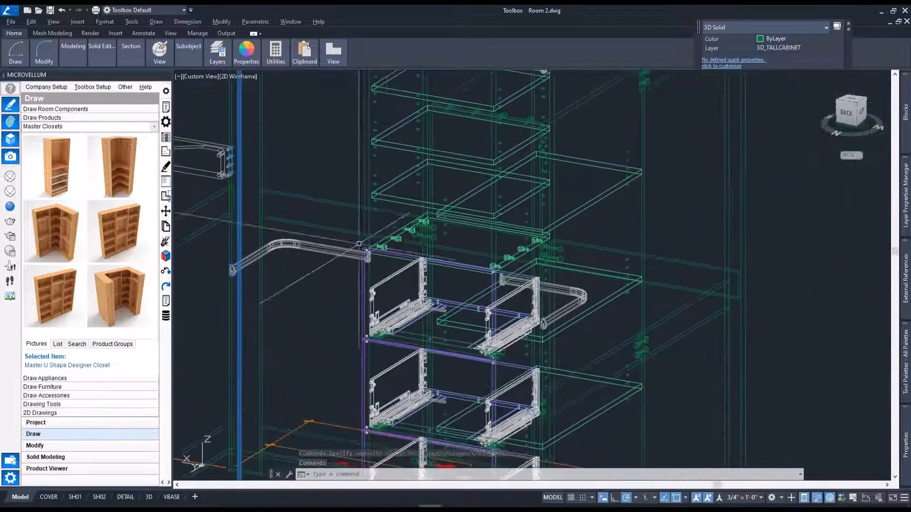
pyautogui.press('Escape')
# Examine the drawer slides and side hardware in the closet's middle bay up close.
pyautogui.scroll(4, 410, 309)
pyautogui.scroll(8, 327, 289)
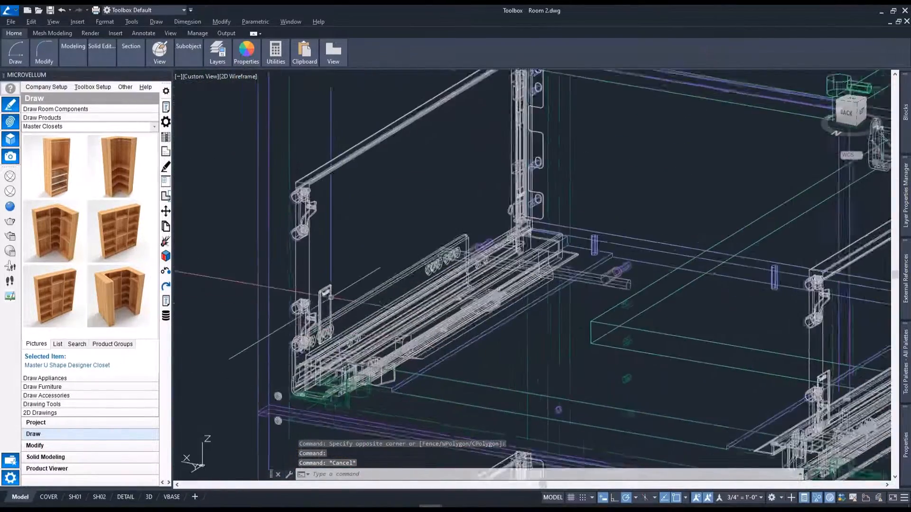
pyautogui.scroll(-2, 328, 293)
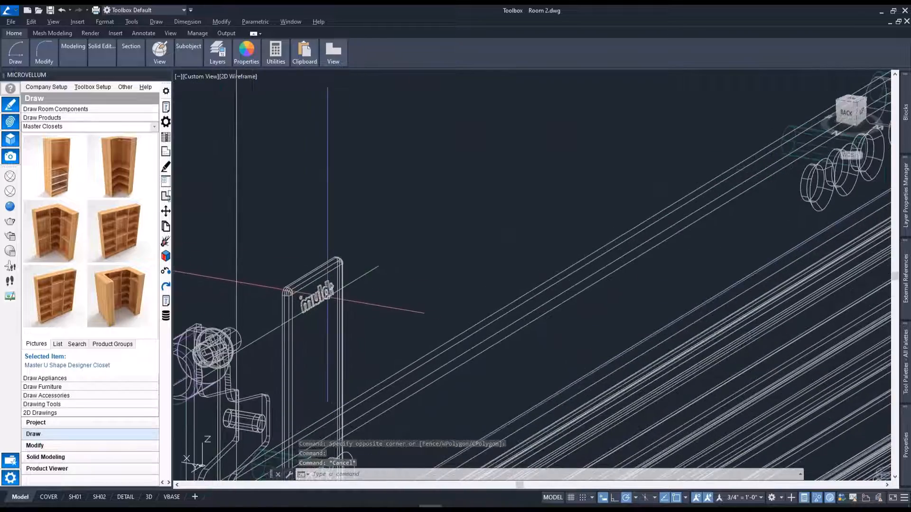
pyautogui.scroll(-3, 328, 321)
pyautogui.scroll(-7, 327, 321)
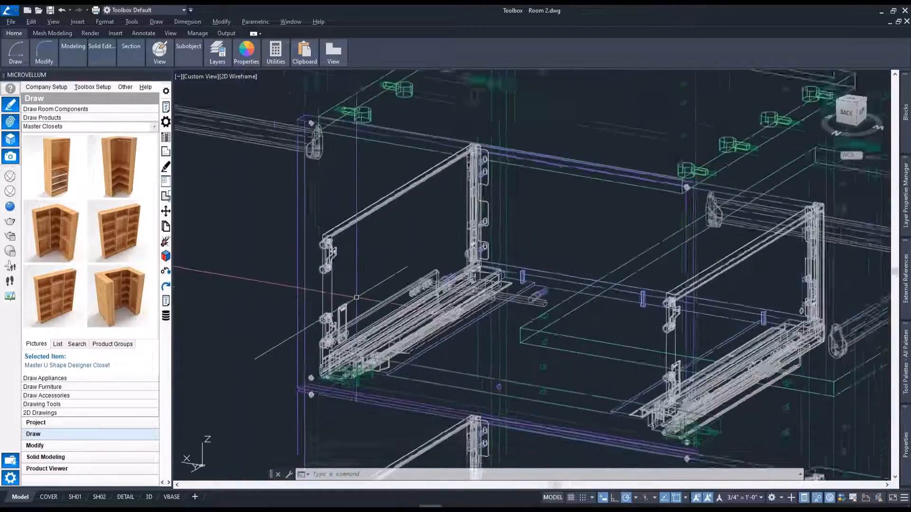
pyautogui.moveTo(451, 299); pyautogui.dragTo(418, 293, button='middle')
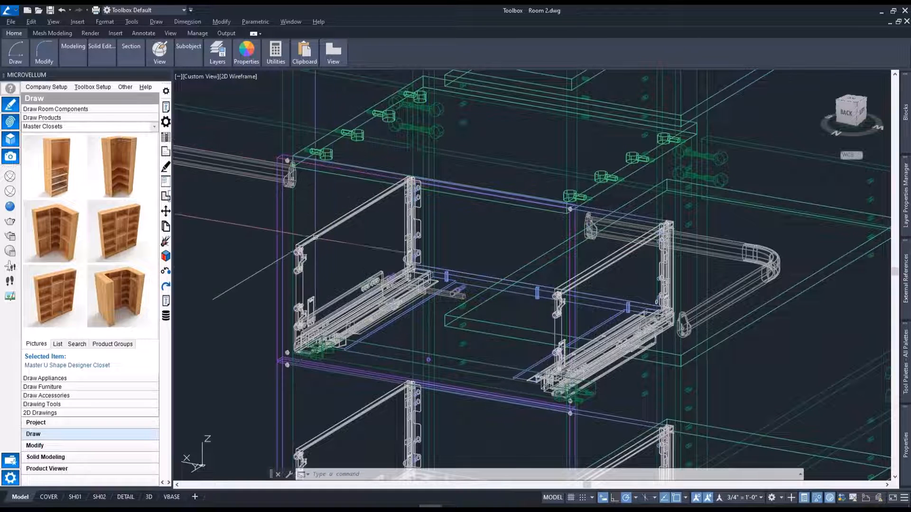
# Highlight the top drawer's front panel to check its hardware machining and position within the closet, leaving nothing selected.
pyautogui.click(278, 228)
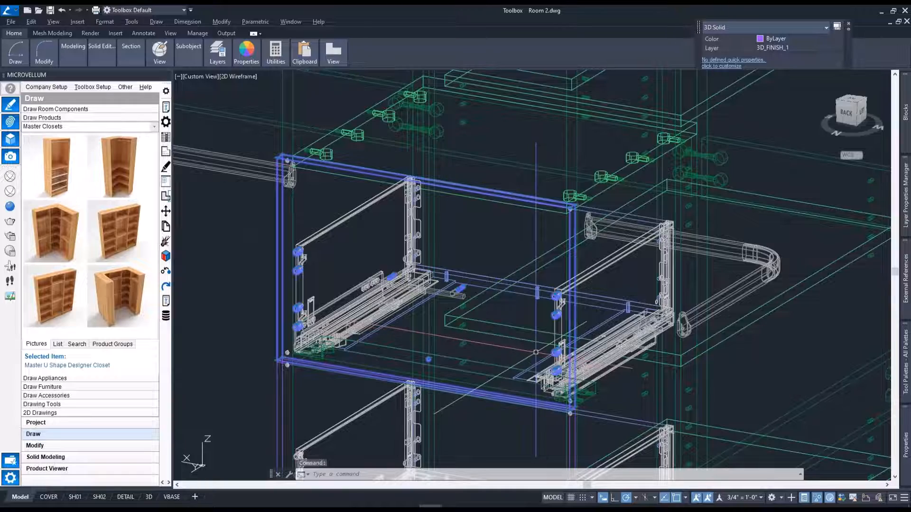
pyautogui.scroll(-5, 536, 356)
pyautogui.scroll(-5, 506, 343)
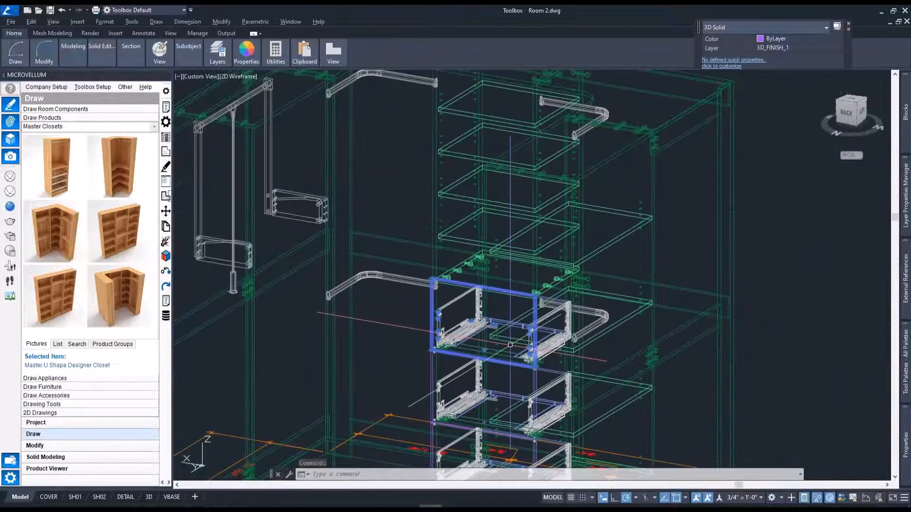
pyautogui.moveTo(498, 348); pyautogui.dragTo(471, 289, button='middle')
pyautogui.press('Escape')
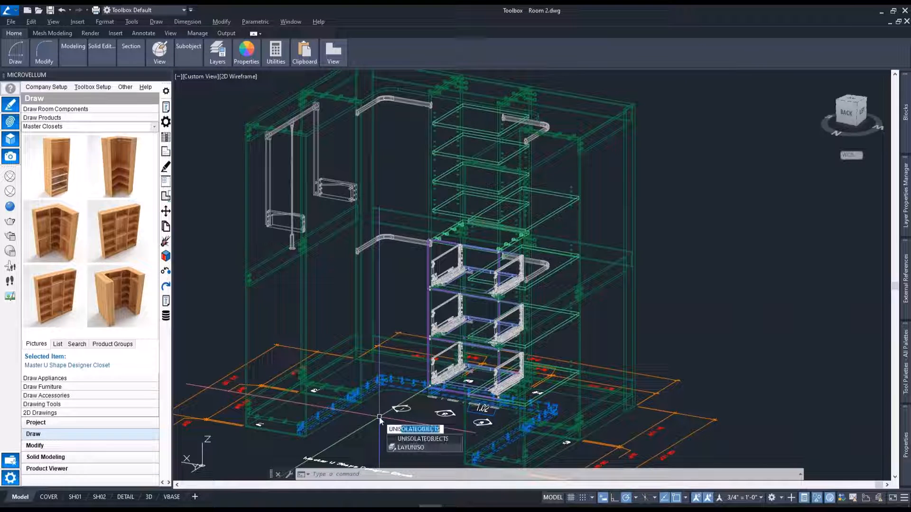
# Unisolate all objects with UNISOLATEOBJECTS and restore the top view, framing both closets in the room plan.
pyautogui.press('Return')
pyautogui.write('-v')
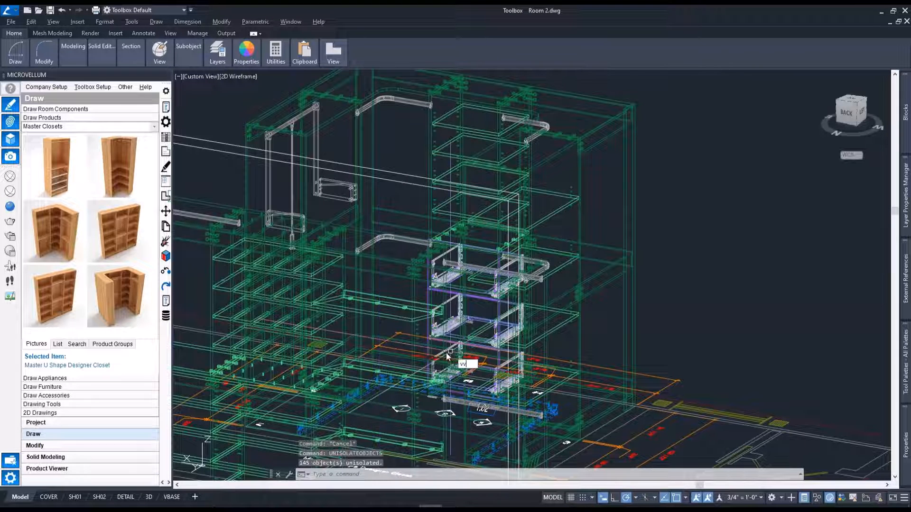
pyautogui.press('Return')
pyautogui.write('t')
pyautogui.press('Return')
pyautogui.write('t')
pyautogui.press('Return')
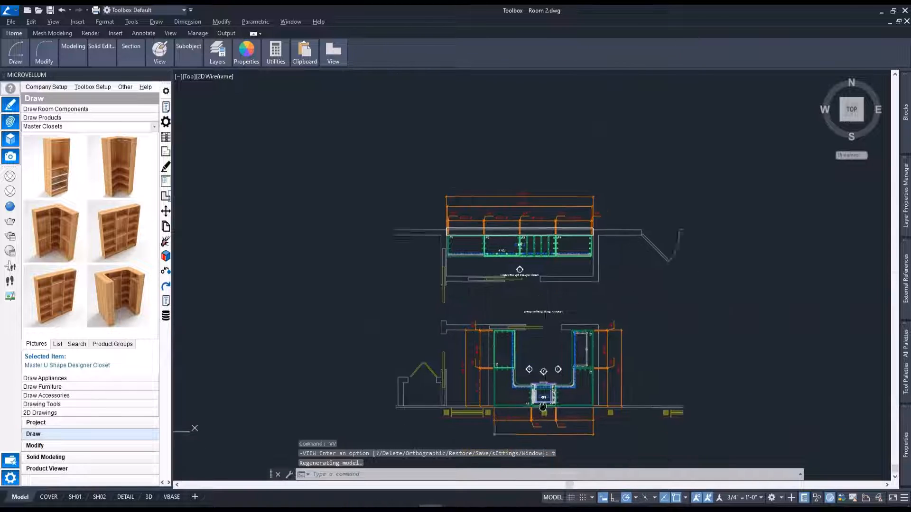
pyautogui.scroll(3, 521, 317)
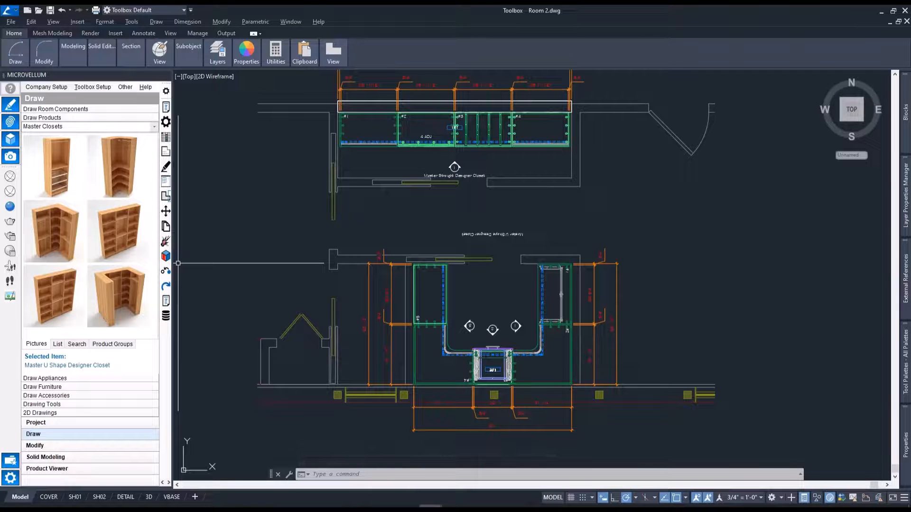
# Create and process the work order Closet Demo-5_29_23 containing the Master Straight and Master U Shape Designer Closets.
pyautogui.click(5, 482)
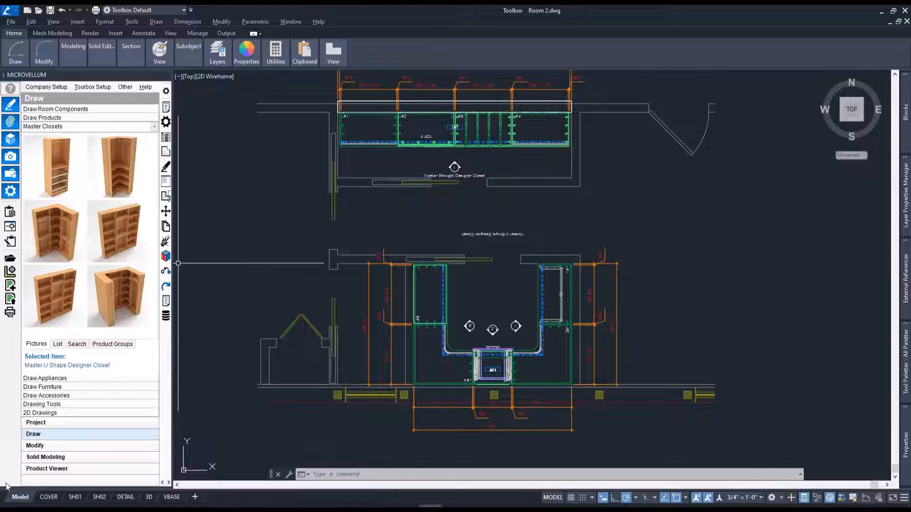
pyautogui.click(11, 227)
pyautogui.click(461, 130)
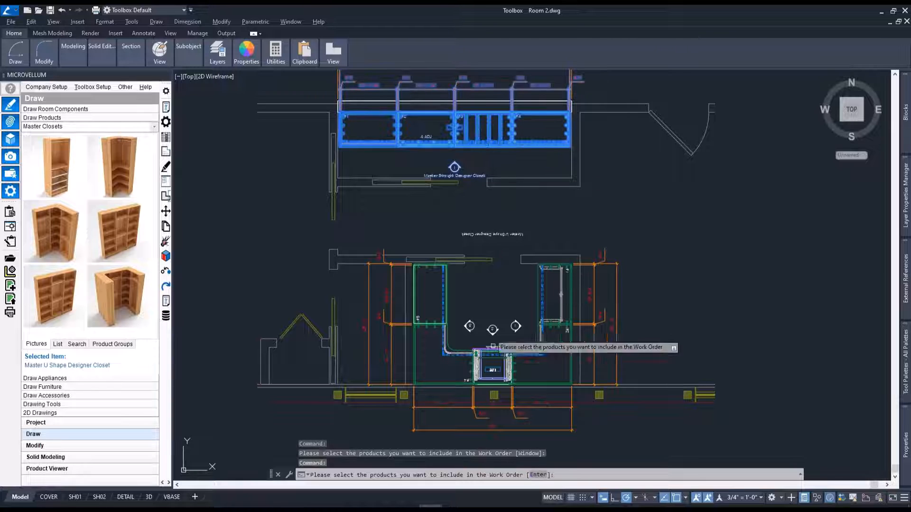
pyautogui.click(492, 346)
pyautogui.press('Return')
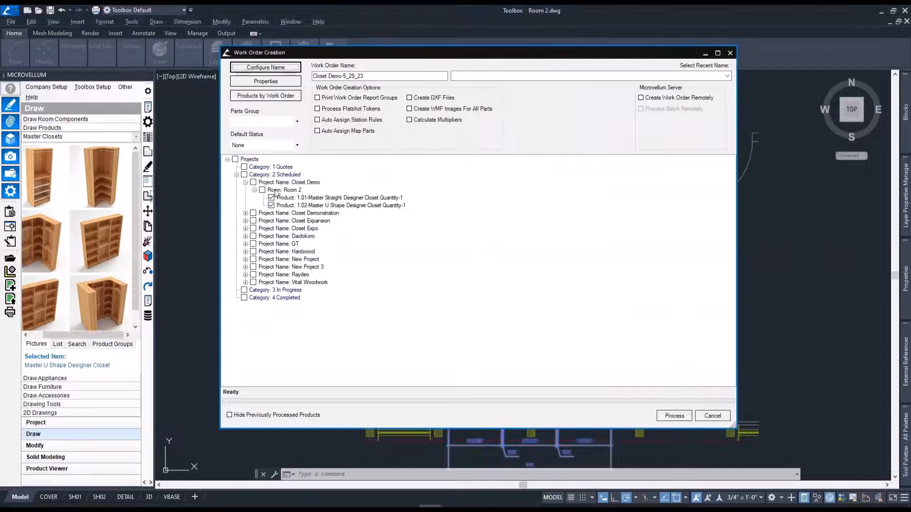
pyautogui.click(672, 416)
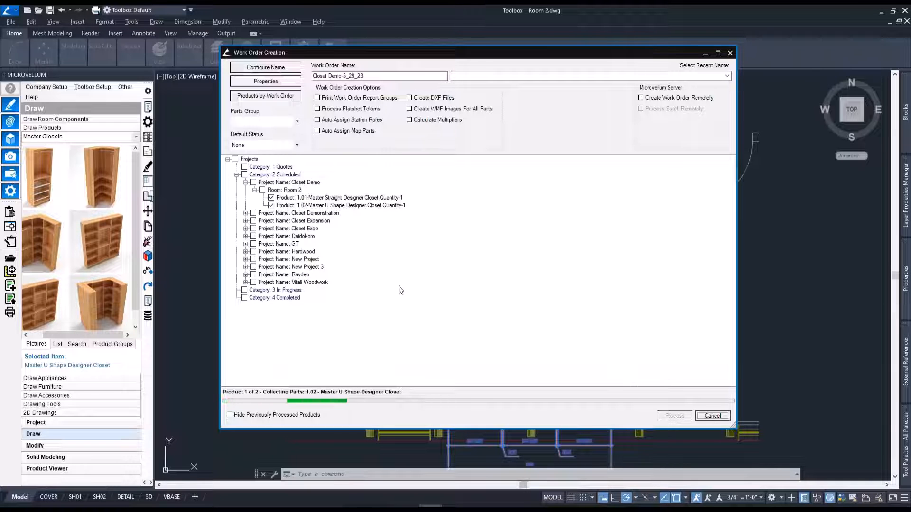
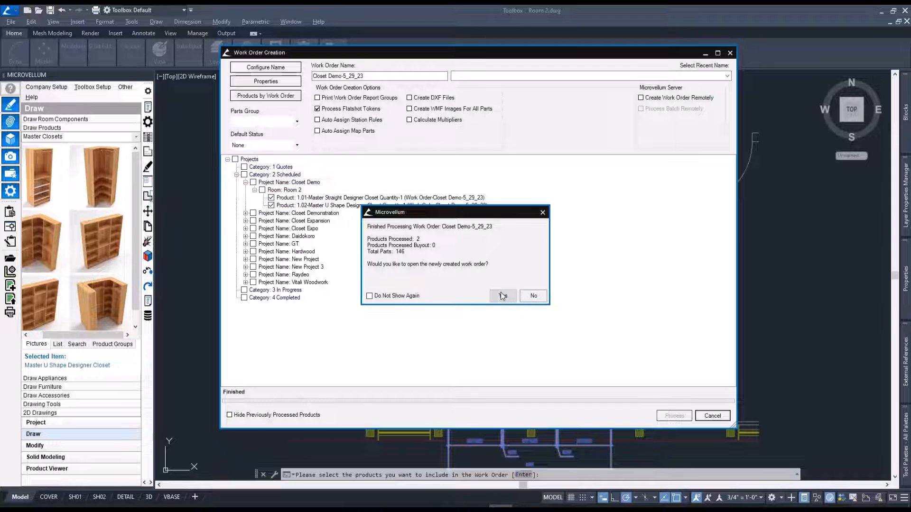
# Open the newly created work order in the Processing Center and review the nest, point-to-point and saw processing stations.
pyautogui.click(502, 296)
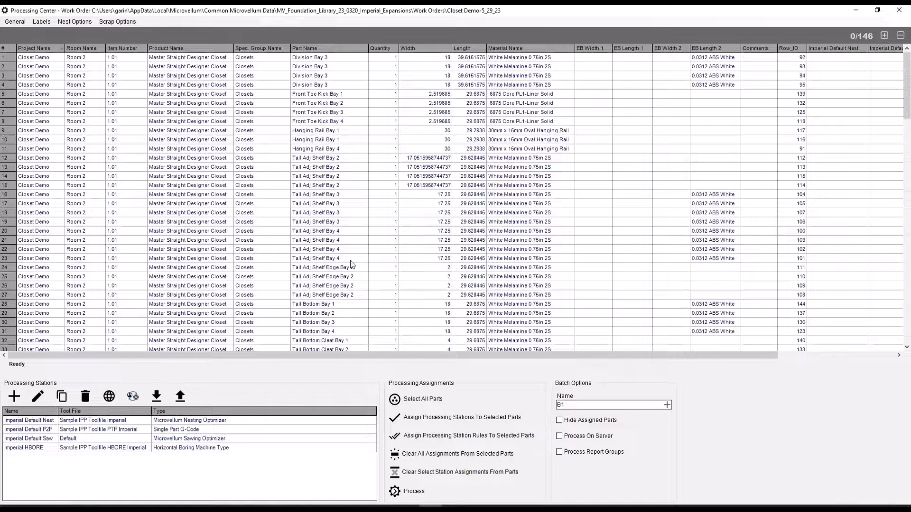
pyautogui.click(140, 423)
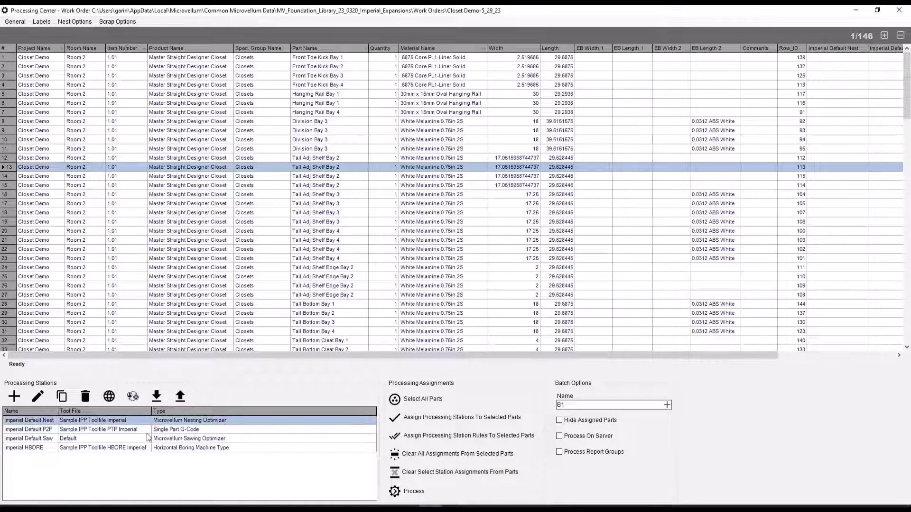
pyautogui.click(144, 432)
pyautogui.click(144, 441)
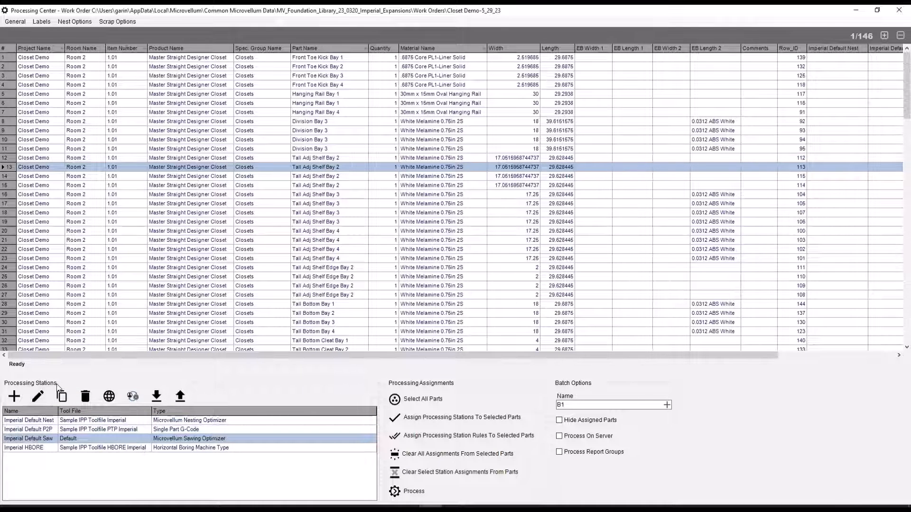
pyautogui.click(121, 422)
pyautogui.click(123, 429)
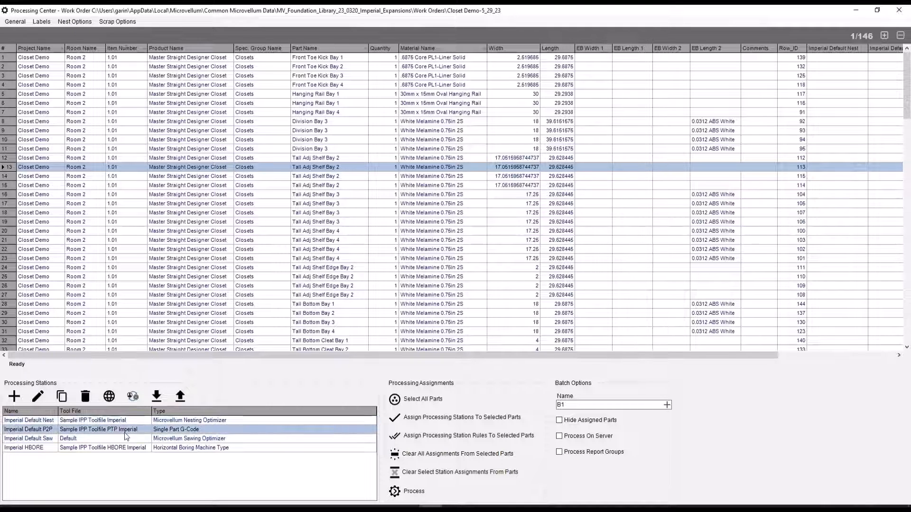
pyautogui.click(126, 439)
pyautogui.click(134, 422)
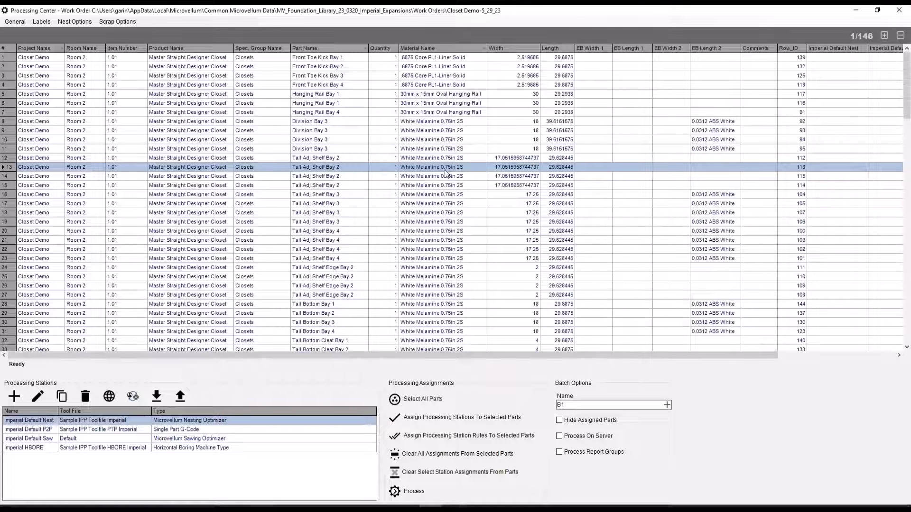
# Try multi-selecting White Melamine parts, both as a range and individually, together with the Imperial Default Nest and Imperial Default Saw stations.
pyautogui.moveTo(445, 123); pyautogui.dragTo(445, 195)
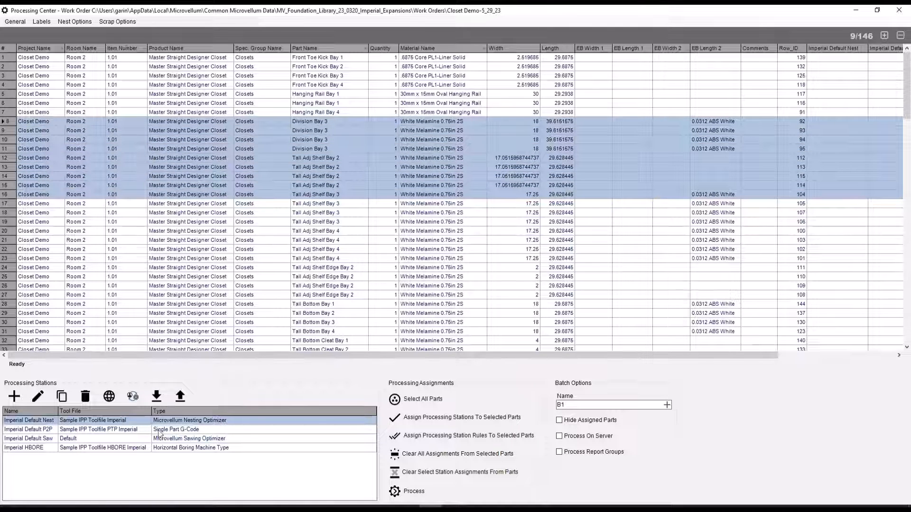
pyautogui.keyDown('ctrl'); pyautogui.click(126, 440); pyautogui.keyUp('ctrl')
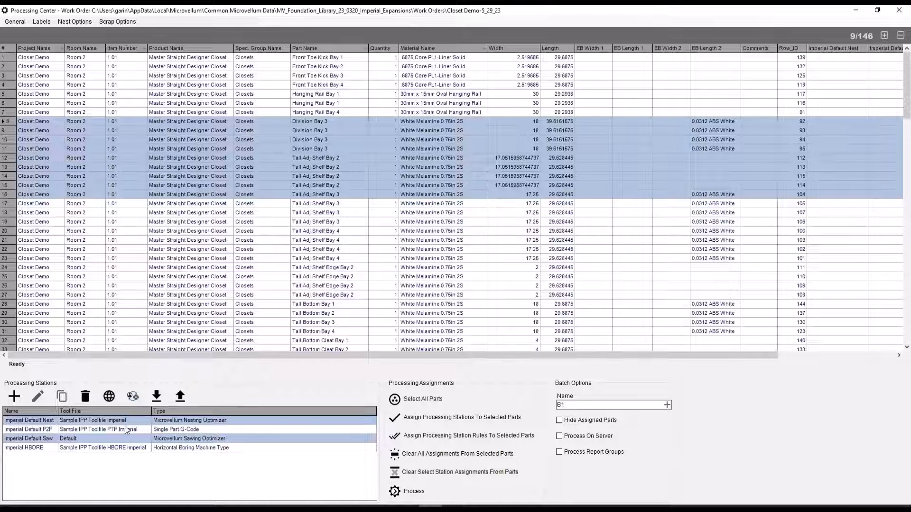
pyautogui.keyDown('ctrl'); pyautogui.click(436, 304); pyautogui.keyUp('ctrl')
pyautogui.keyDown('ctrl'); pyautogui.click(439, 268); pyautogui.keyUp('ctrl')
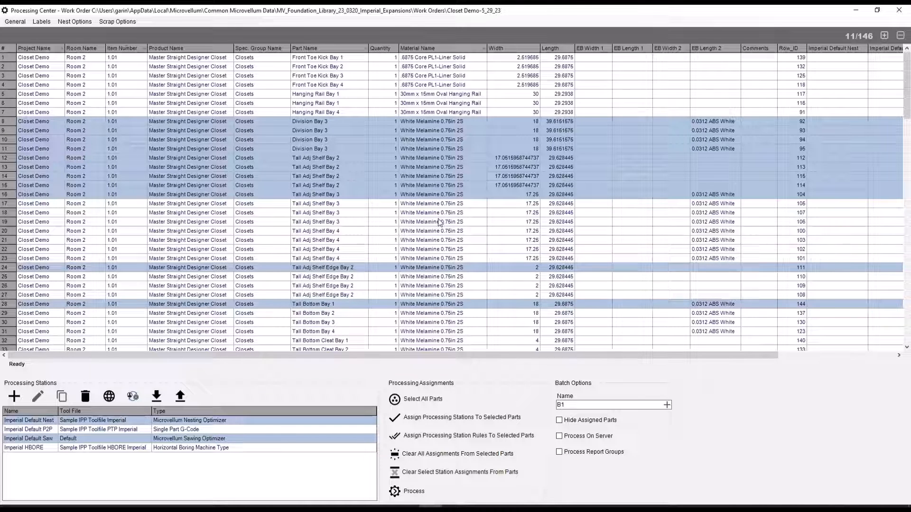
pyautogui.click(432, 249)
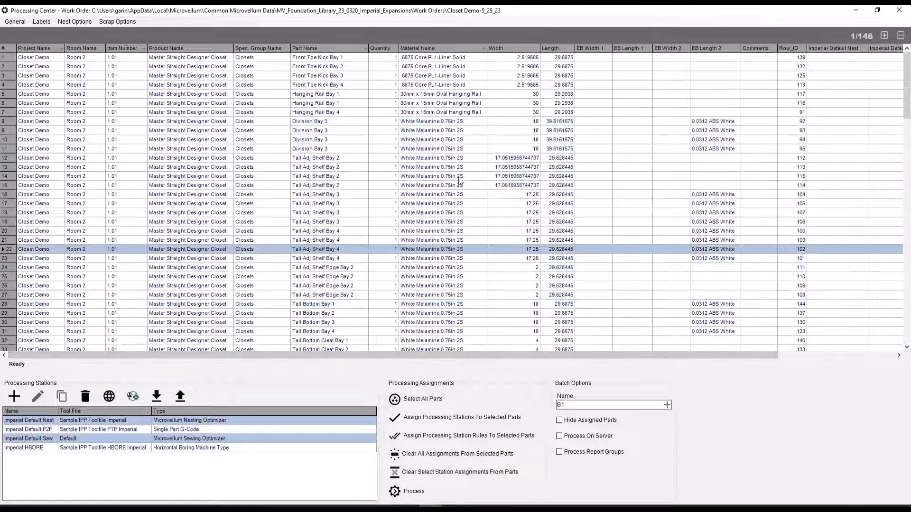
# Sort the parts list by material name and by item number, and group the parts by Material Name.
pyautogui.click(448, 49)
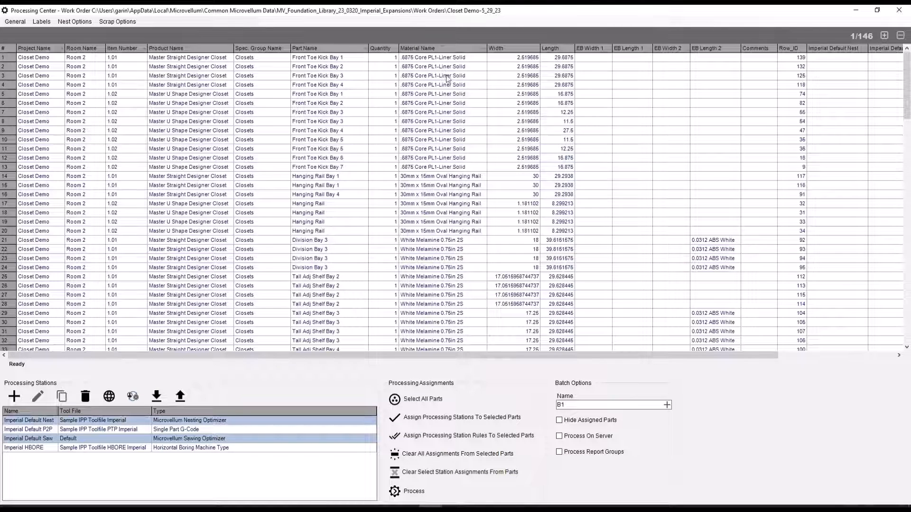
pyautogui.moveTo(447, 57); pyautogui.dragTo(462, 172)
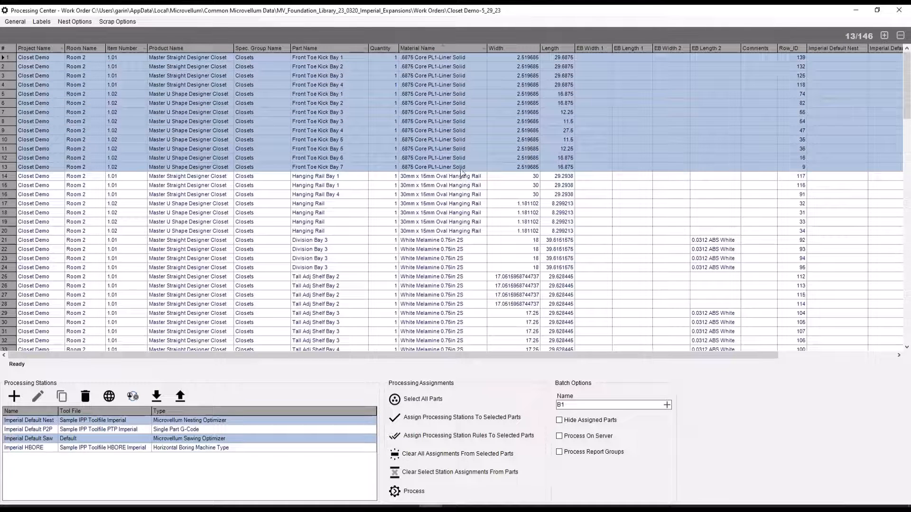
pyautogui.click(126, 49)
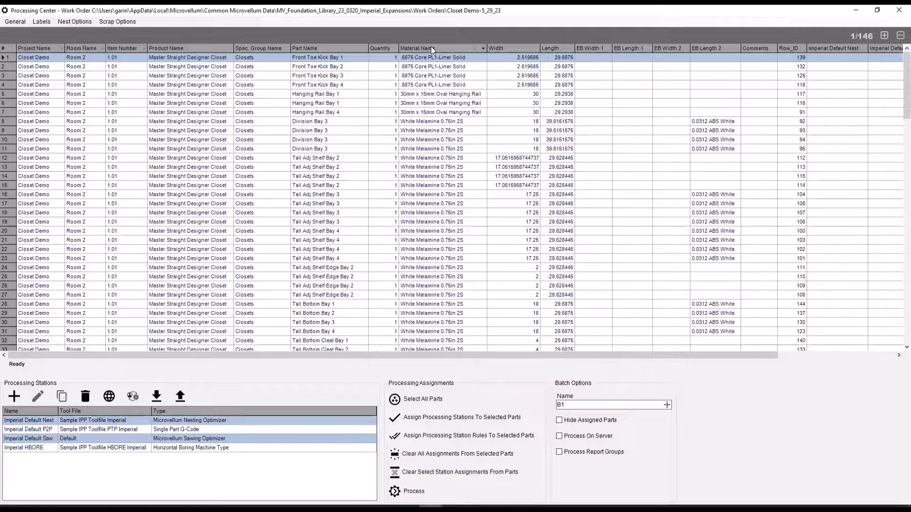
pyautogui.moveTo(430, 46); pyautogui.dragTo(119, 31)
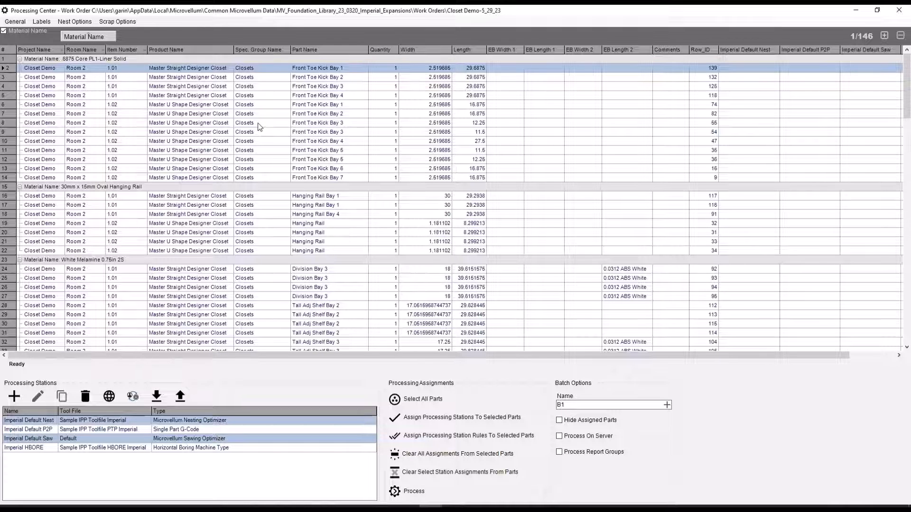
# Assign only the Imperial Default Nest station to all parts of the work order and process batch B1.
pyautogui.click(446, 401)
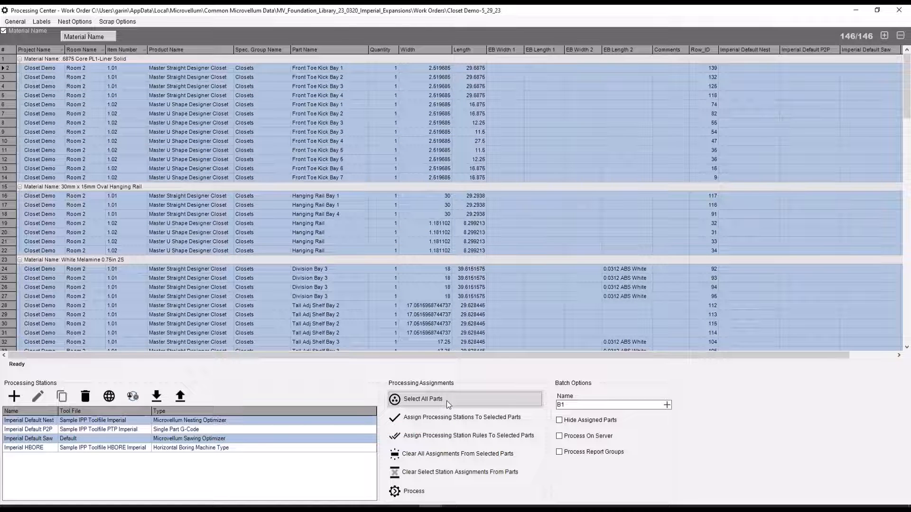
pyautogui.click(223, 422)
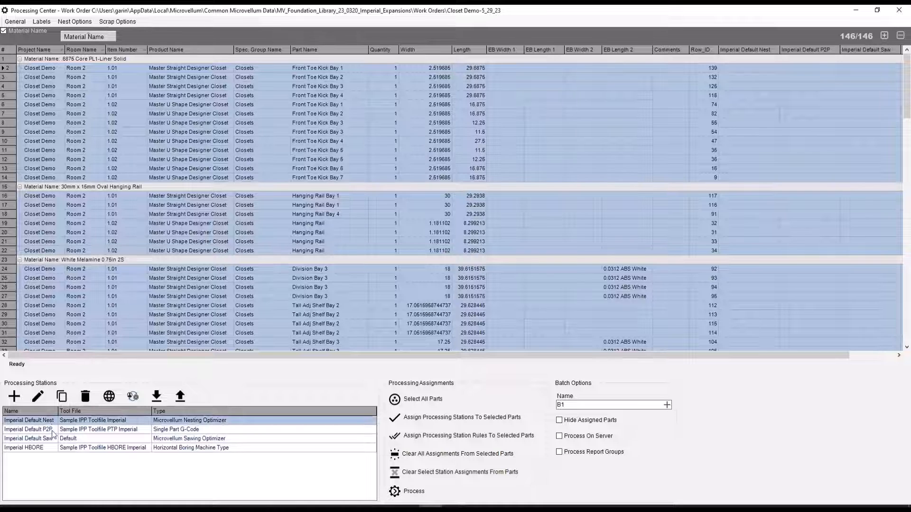
pyautogui.click(465, 419)
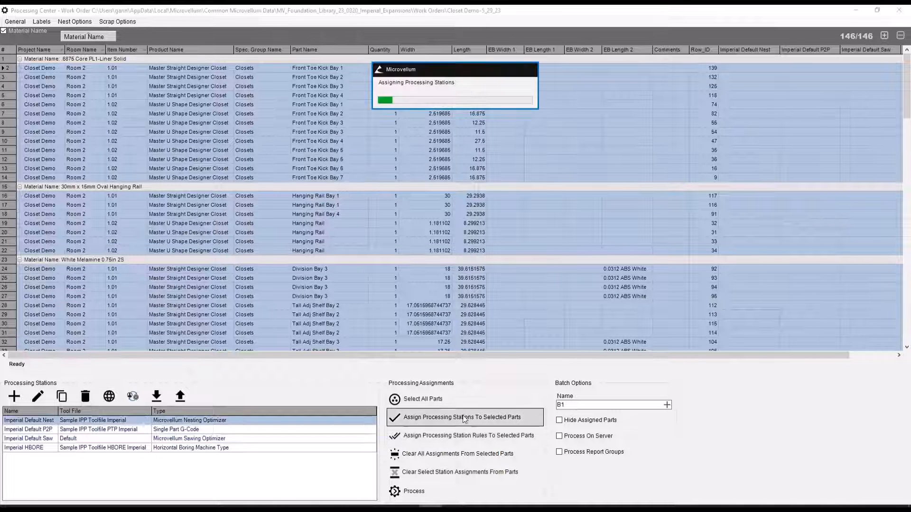
pyautogui.click(532, 284)
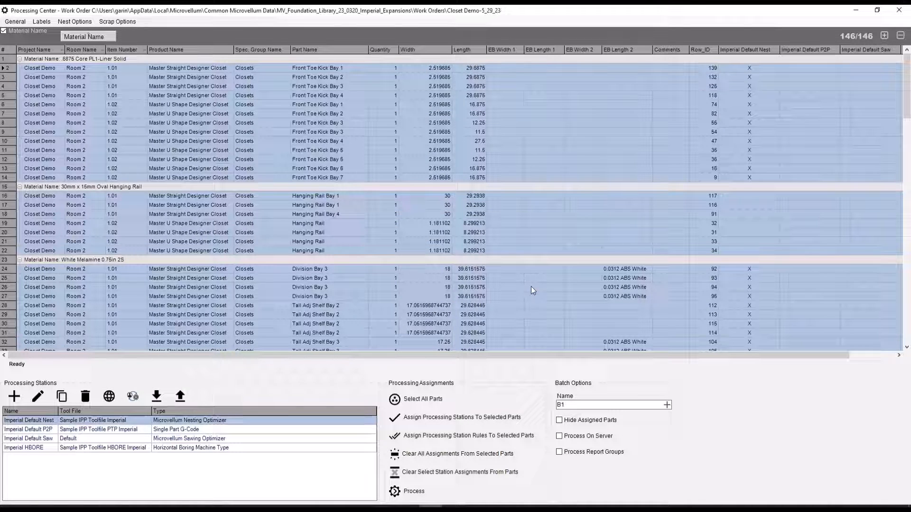
pyautogui.click(452, 487)
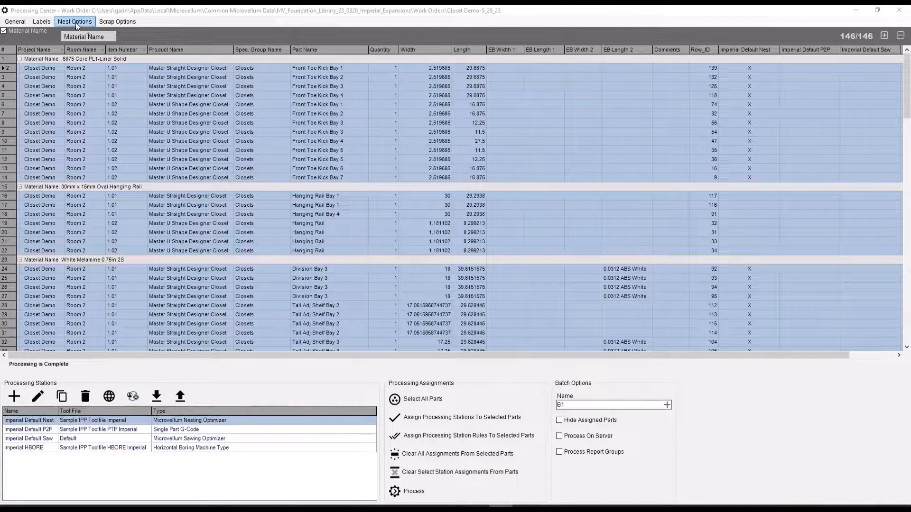
# Open the nest drawing Composite.DWG from the work order's B1 batch folder.
pyautogui.click(75, 22)
pyautogui.click(81, 36)
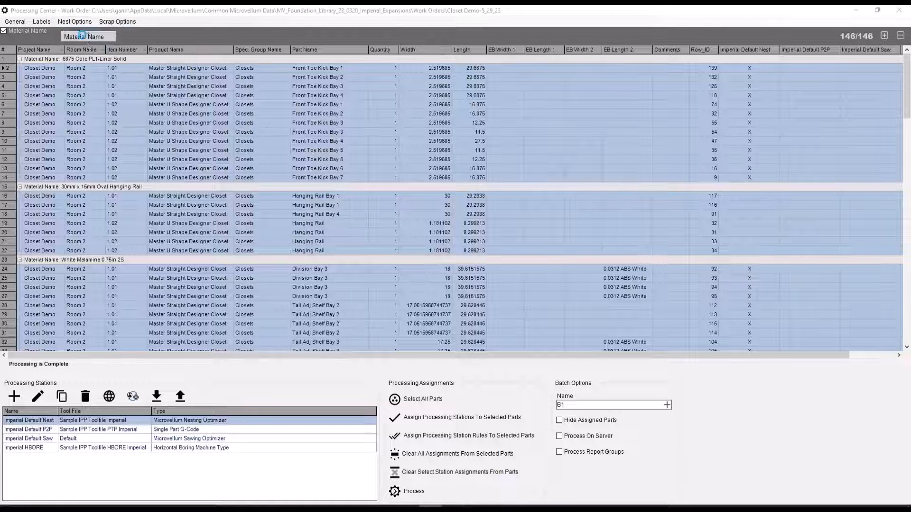
pyautogui.click(480, 200)
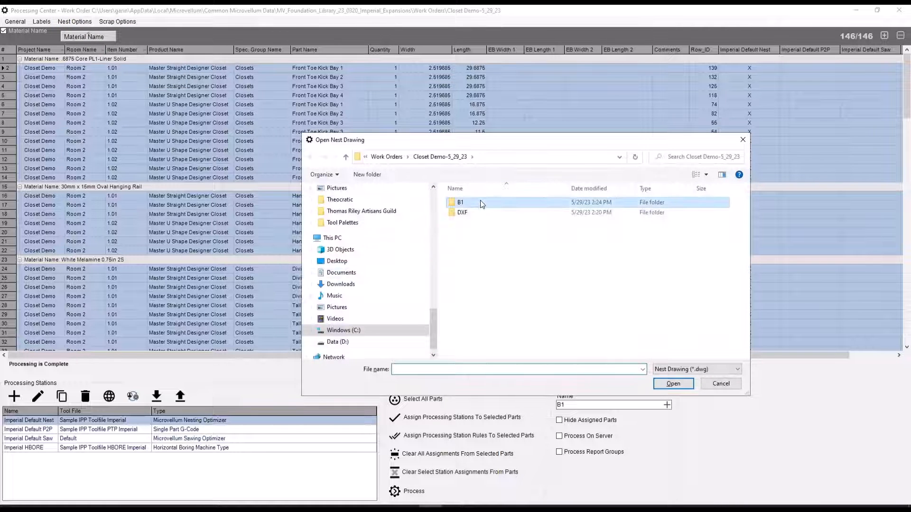
pyautogui.doubleClick(480, 202)
pyautogui.doubleClick(480, 206)
pyautogui.doubleClick(475, 222)
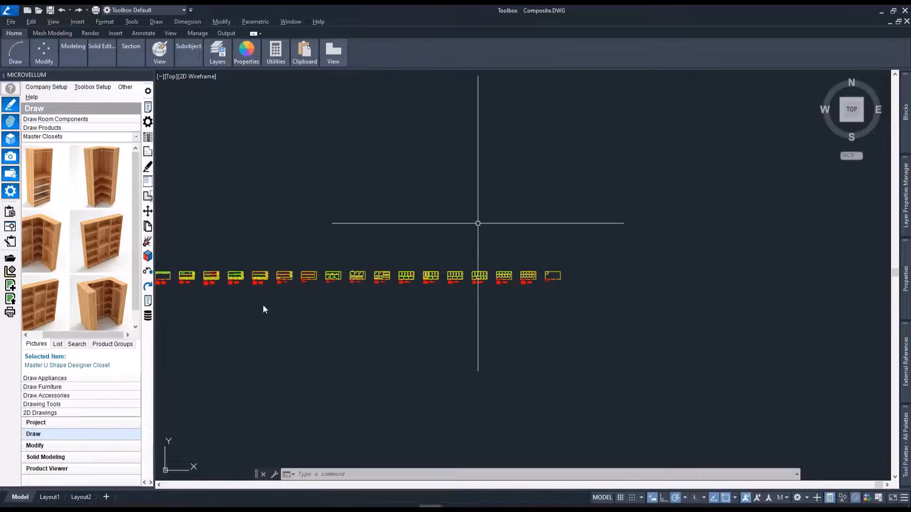
# On panel B11003, erase the middle wavy route on part 1 together with its 0.75 depth label.
pyautogui.scroll(8, 305, 285)
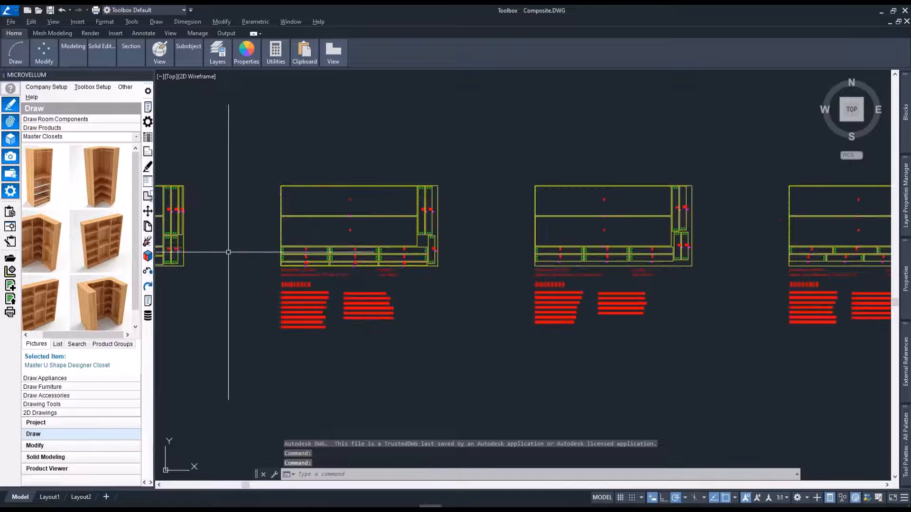
pyautogui.scroll(5, 254, 248)
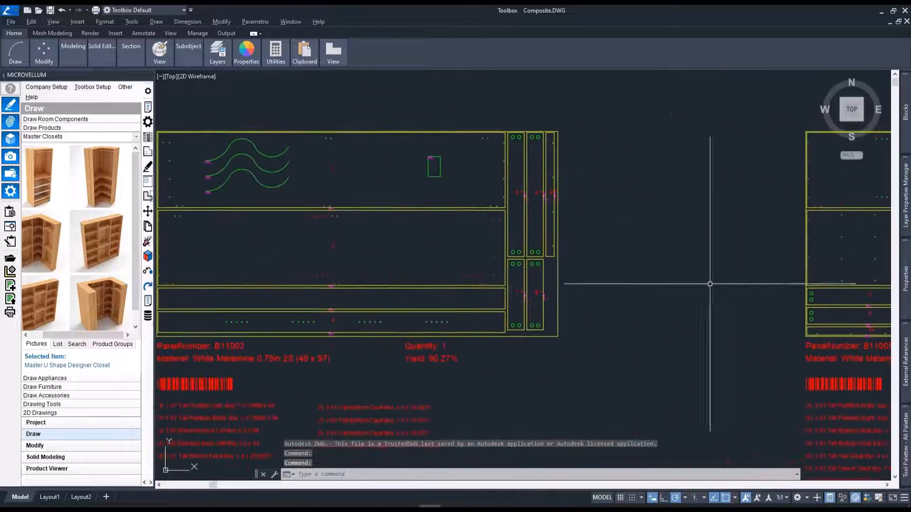
pyautogui.moveTo(449, 199); pyautogui.dragTo(538, 196, button='middle')
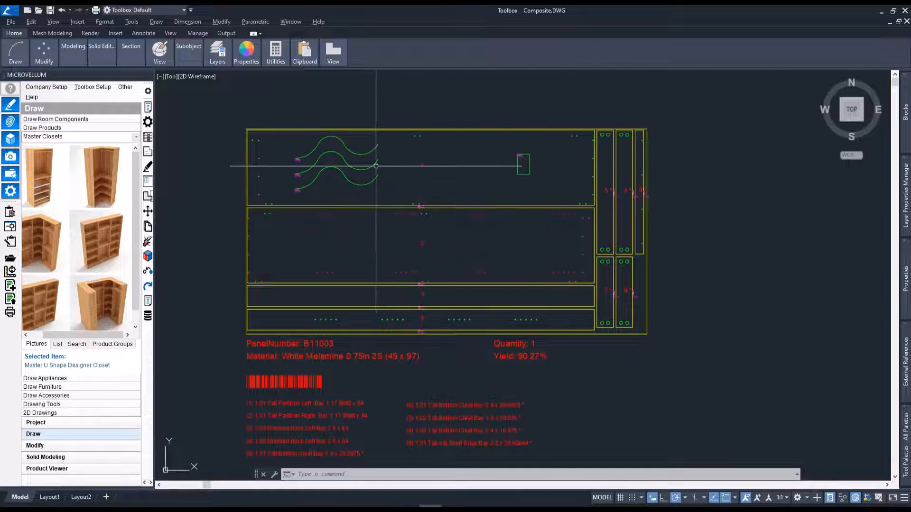
pyautogui.click(361, 161)
pyautogui.click(355, 167)
pyautogui.scroll(2, 357, 168)
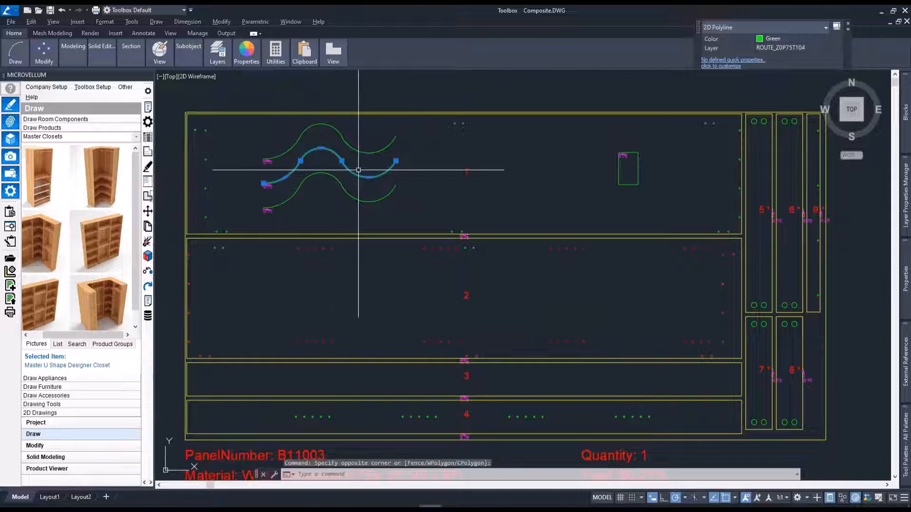
pyautogui.press('Delete')
pyautogui.click(264, 186)
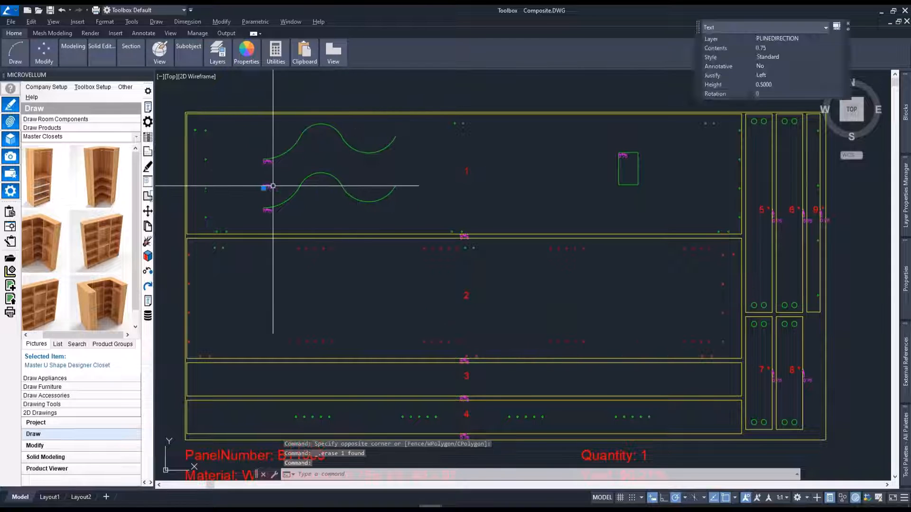
pyautogui.press('Delete')
pyautogui.click(278, 179)
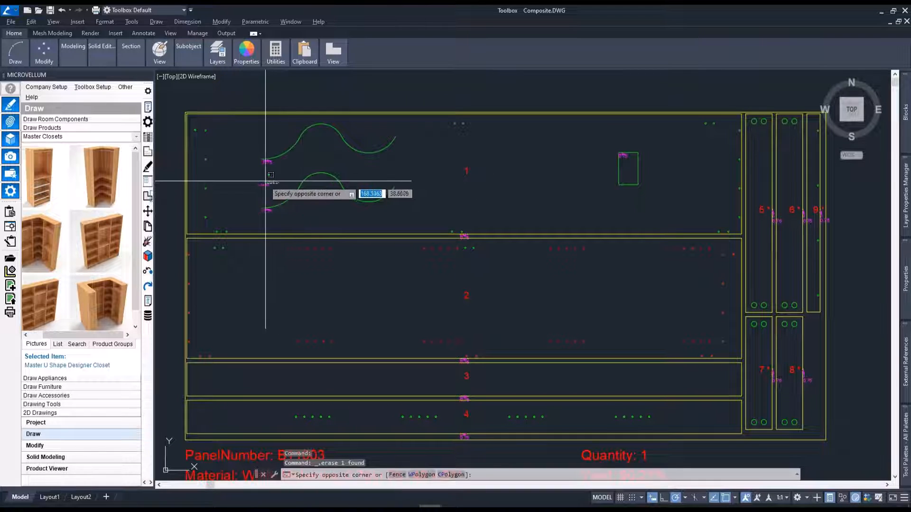
pyautogui.click(259, 191)
pyautogui.press('Delete')
# Copy the small rectangular route with its label once beside the original on part 1 and twice onto part 2.
pyautogui.click(602, 136)
pyautogui.click(652, 212)
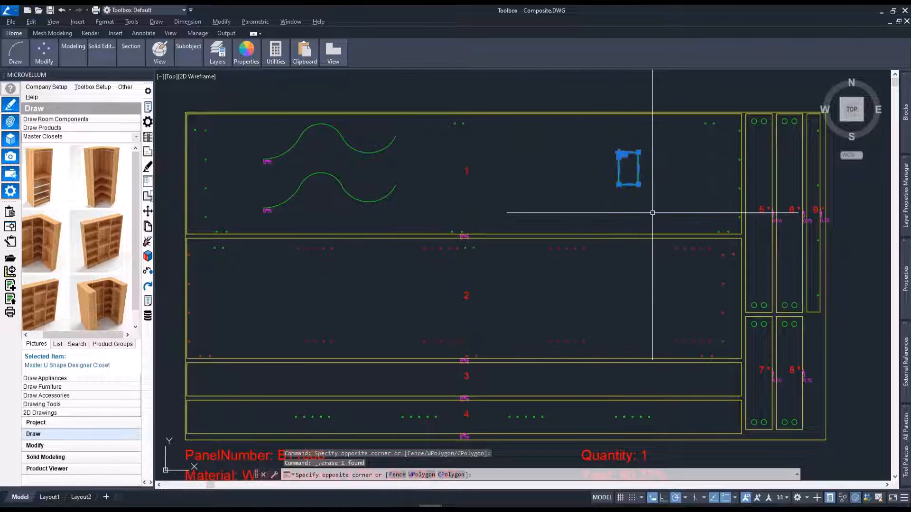
pyautogui.write('co')
pyautogui.press('Return')
pyautogui.click(646, 206)
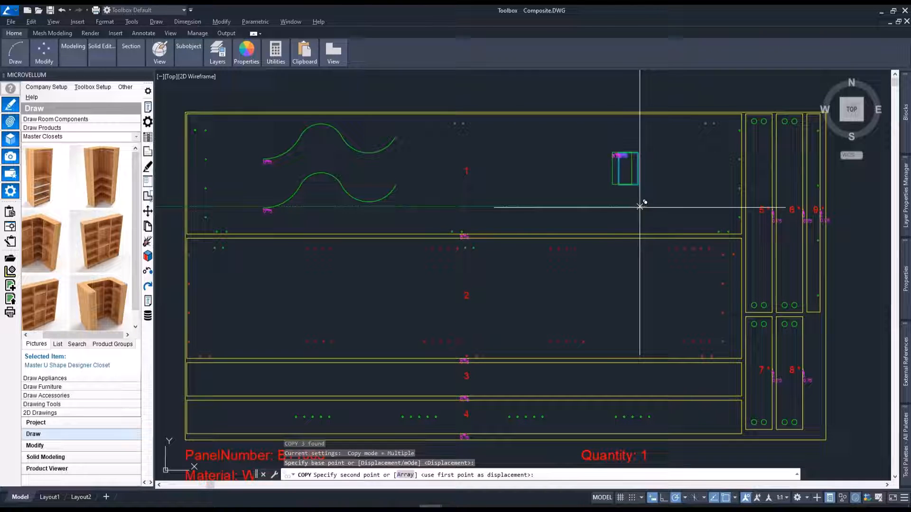
pyautogui.click(604, 207)
pyautogui.click(646, 339)
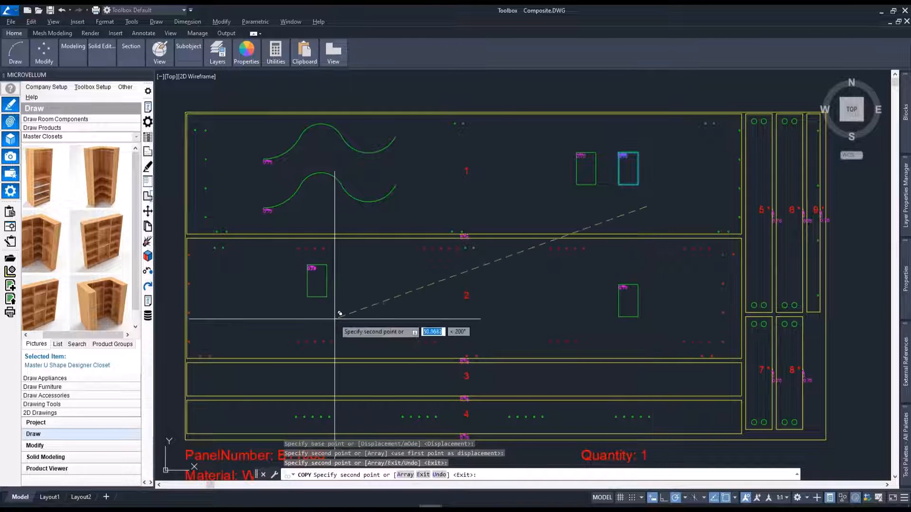
pyautogui.click(373, 334)
pyautogui.press('Return')
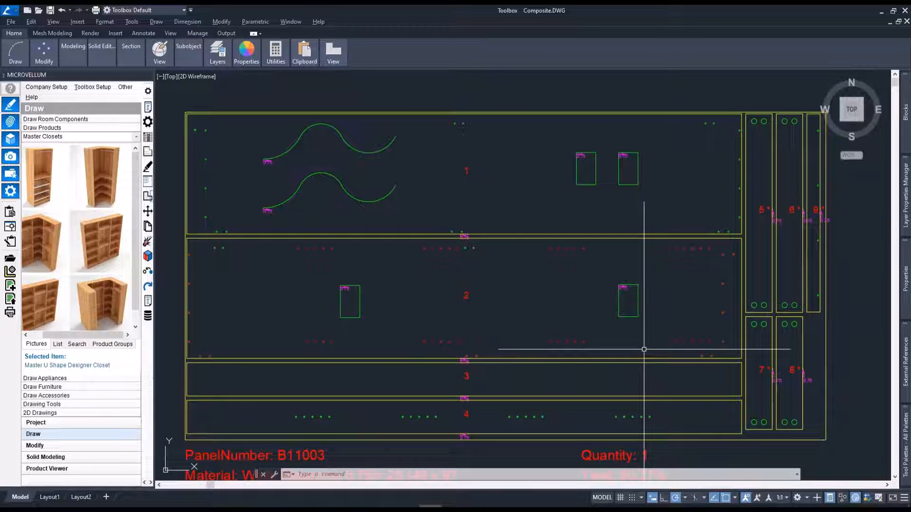
pyautogui.moveTo(643, 349); pyautogui.dragTo(636, 342, button='middle')
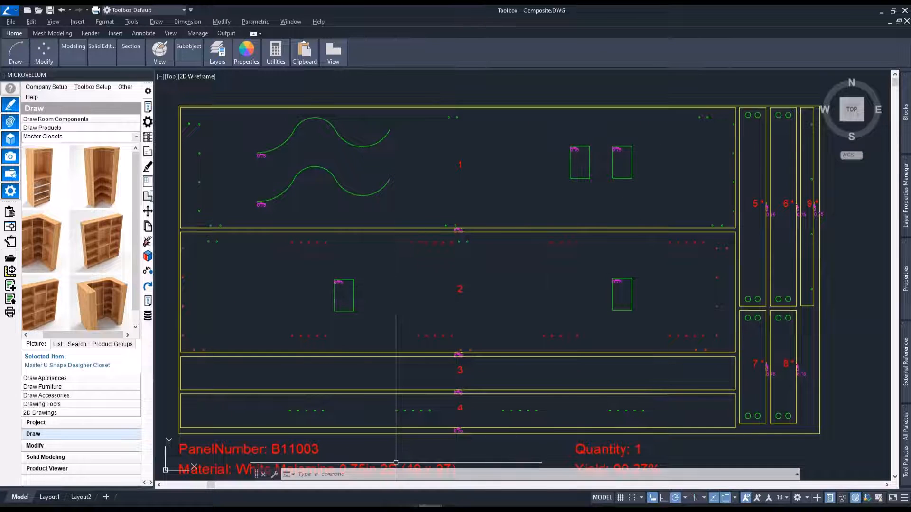
# Switch to the Processing Center and open a print preview of the Microvellum nest part labels.
pyautogui.moveTo(455, 505)
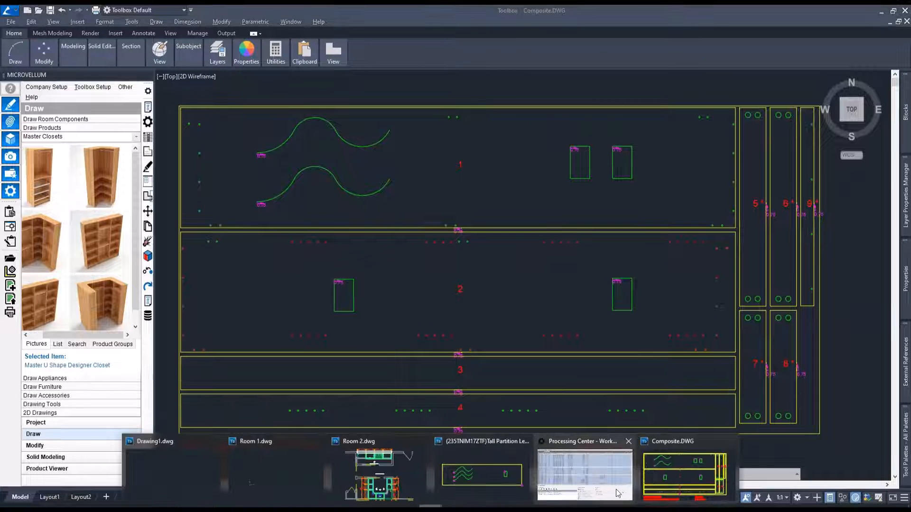
pyautogui.click(597, 474)
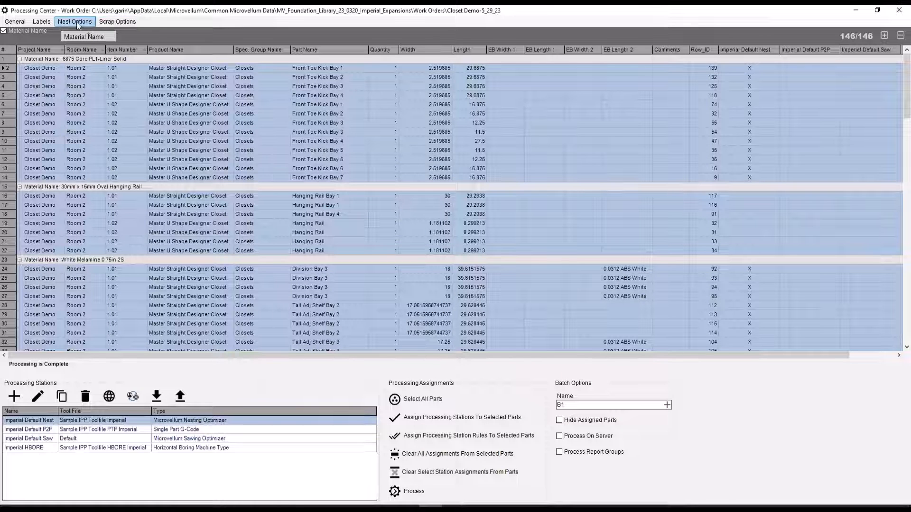
pyautogui.click(51, 23)
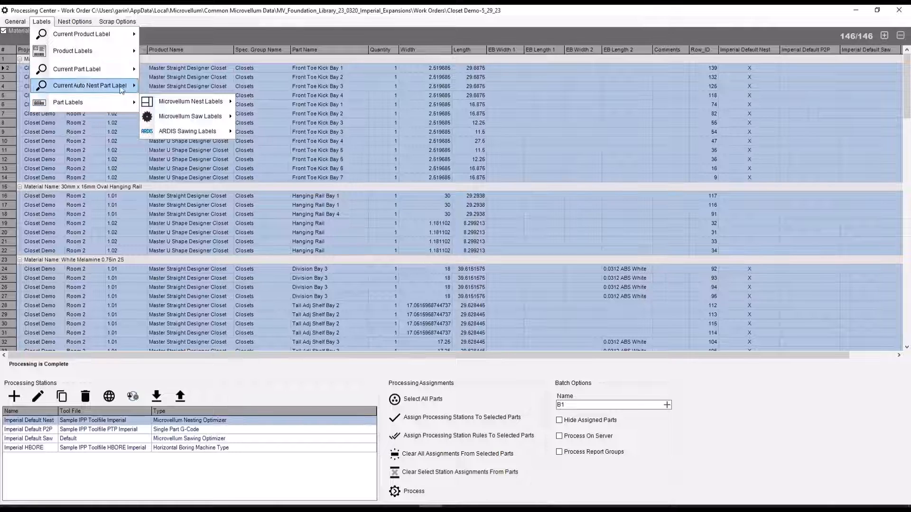
pyautogui.moveTo(113, 73)
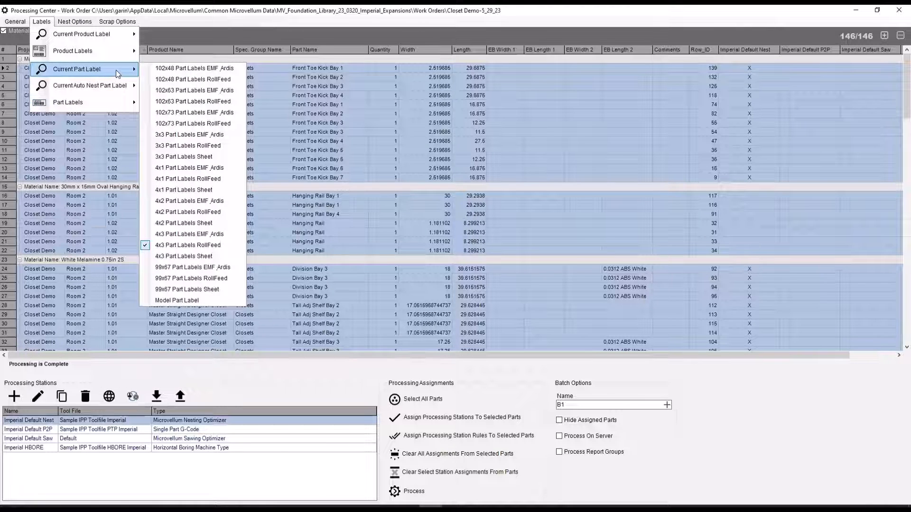
pyautogui.moveTo(119, 100)
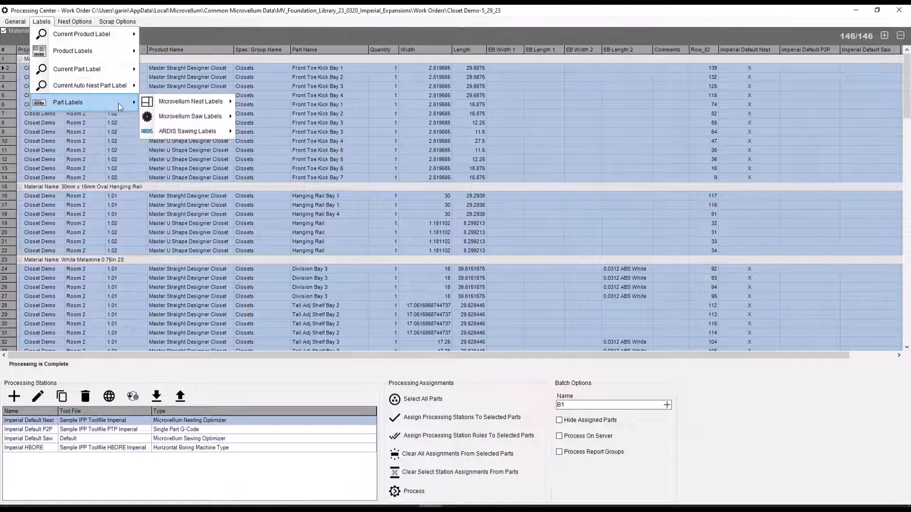
pyautogui.moveTo(167, 101)
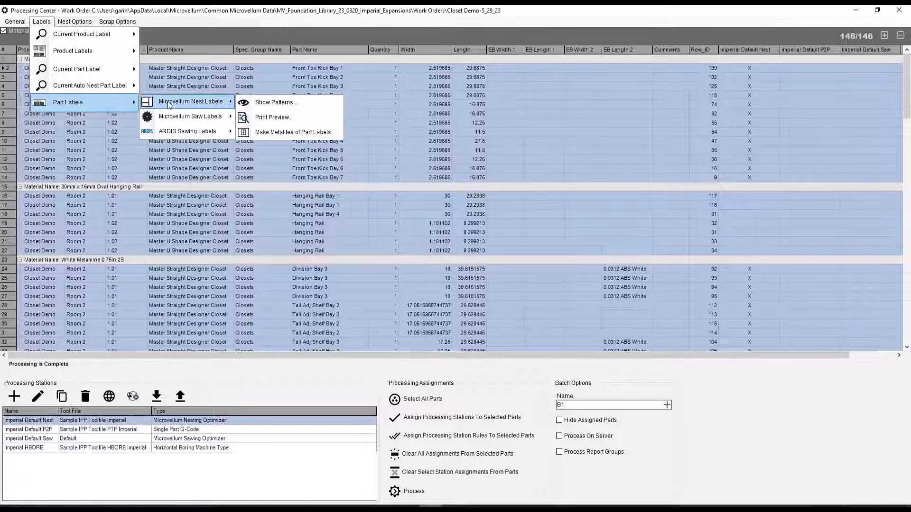
pyautogui.click(286, 117)
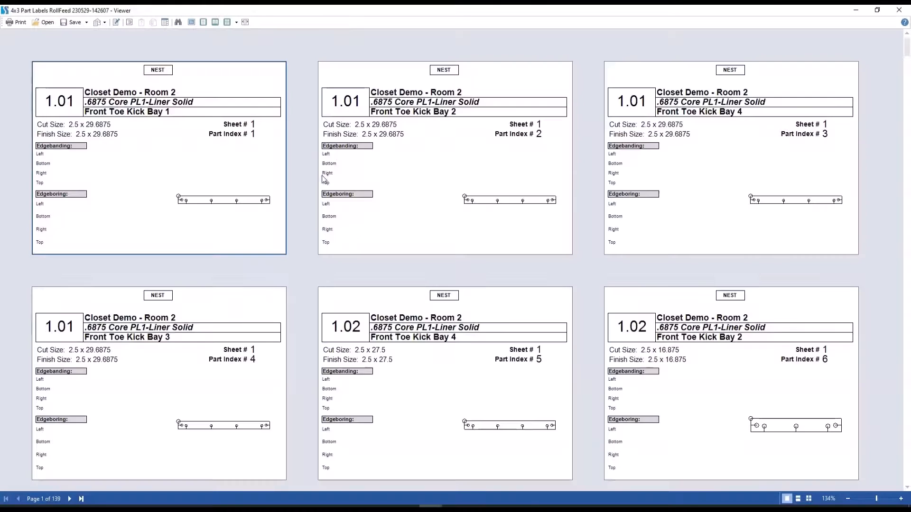
# Review the nest part labels through the first White Melamine partitions and close the label preview.
pyautogui.scroll(-7, 489, 270)
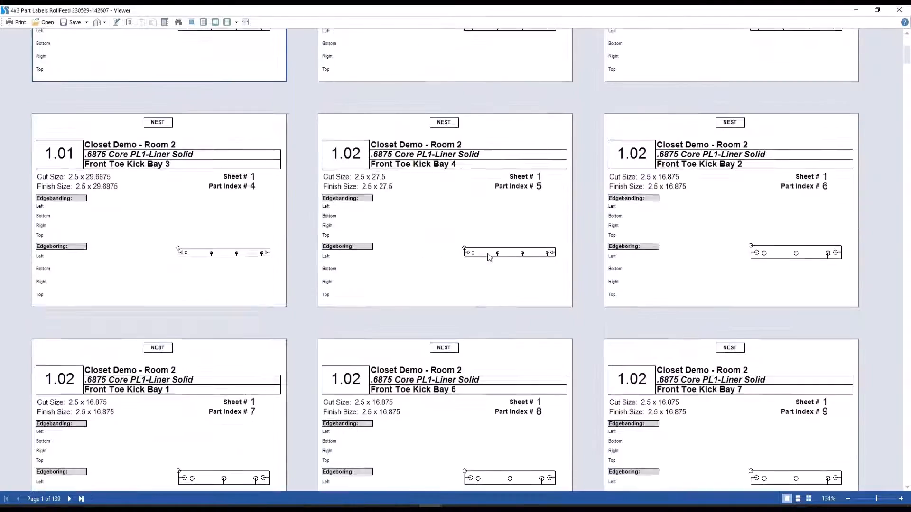
pyautogui.scroll(-4, 489, 242)
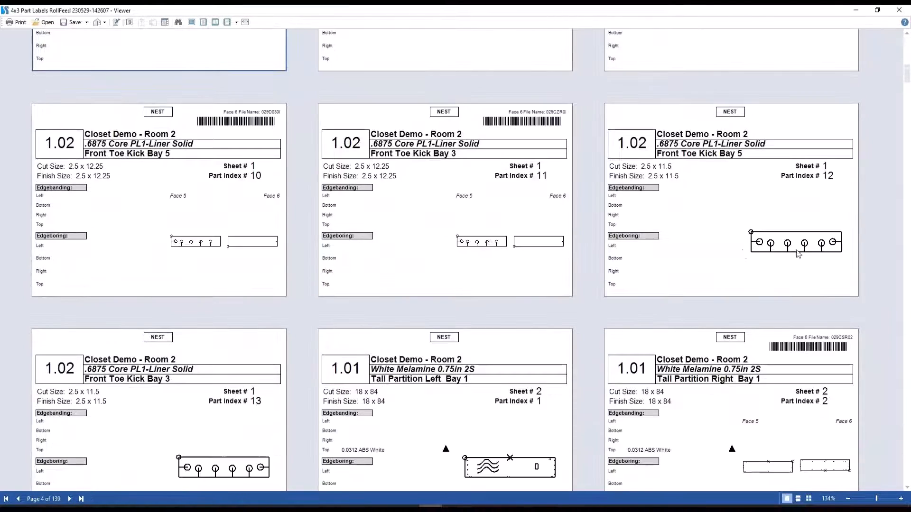
pyautogui.scroll(-4, 797, 253)
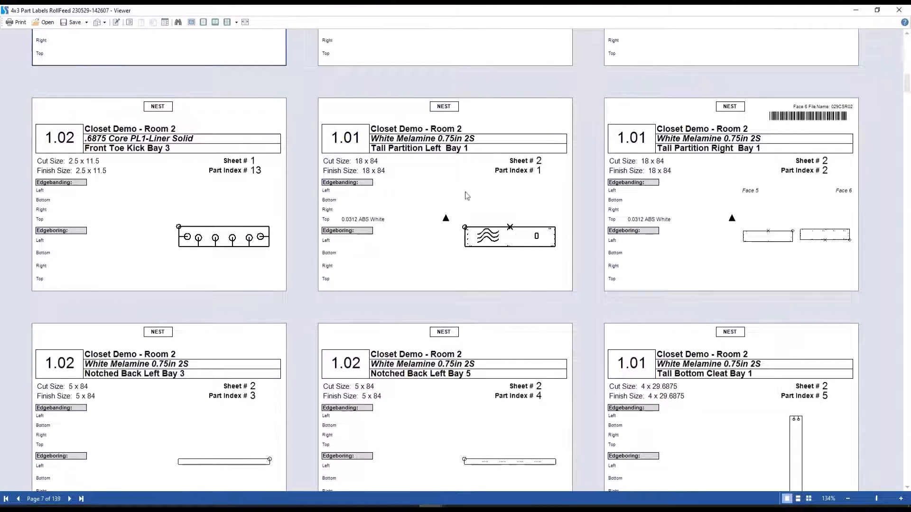
pyautogui.scroll(1, 477, 212)
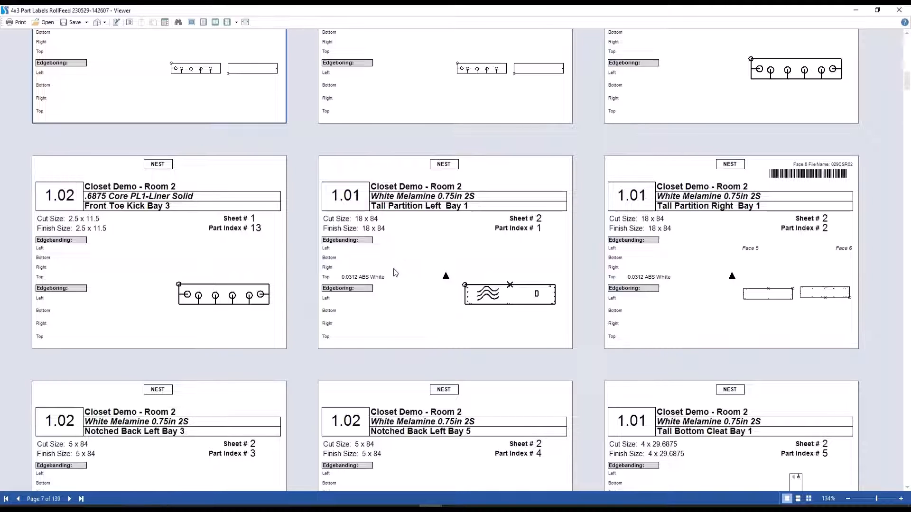
pyautogui.click(899, 10)
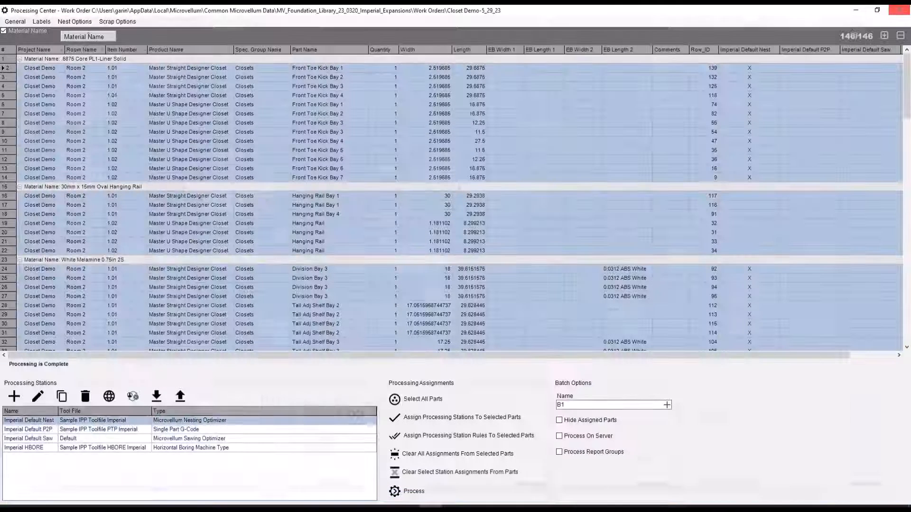
# Open a print preview of the Work Order Summary - Project Properties(events) report for the work order.
pyautogui.click(16, 21)
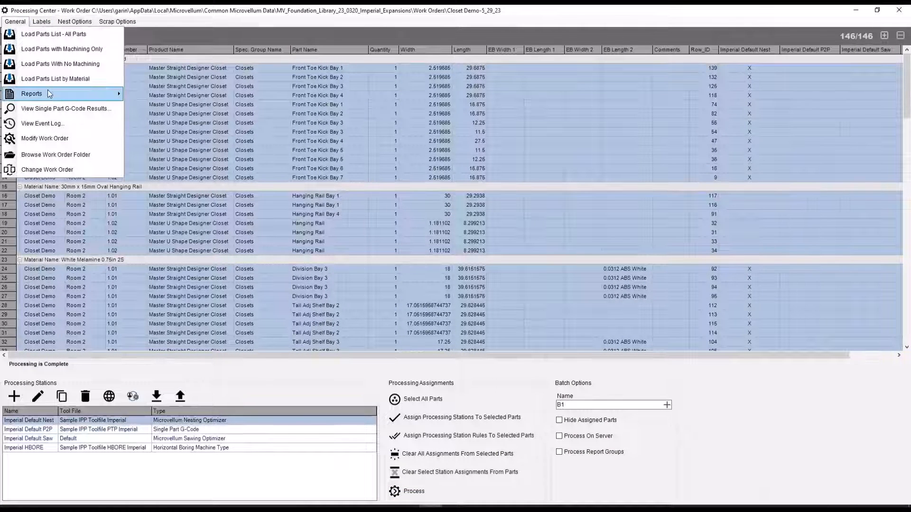
pyautogui.moveTo(47, 93)
pyautogui.click(141, 93)
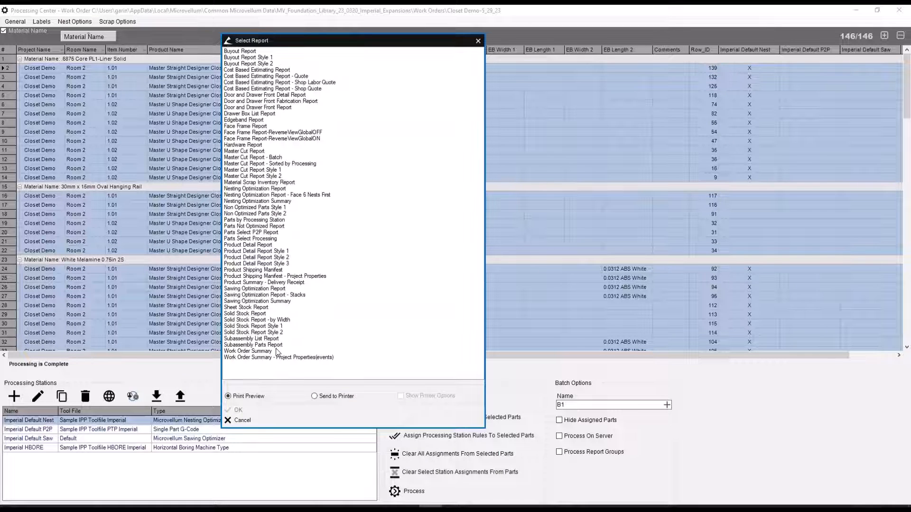
pyautogui.click(273, 358)
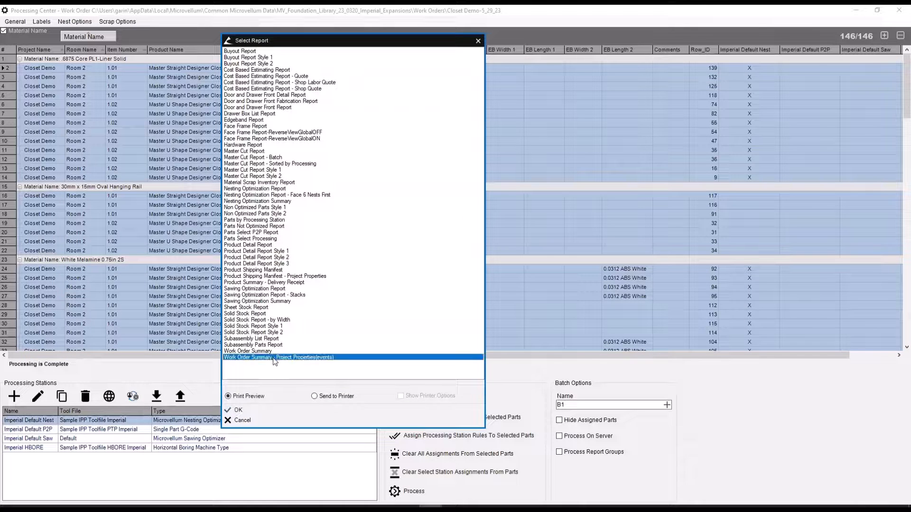
pyautogui.doubleClick(328, 357)
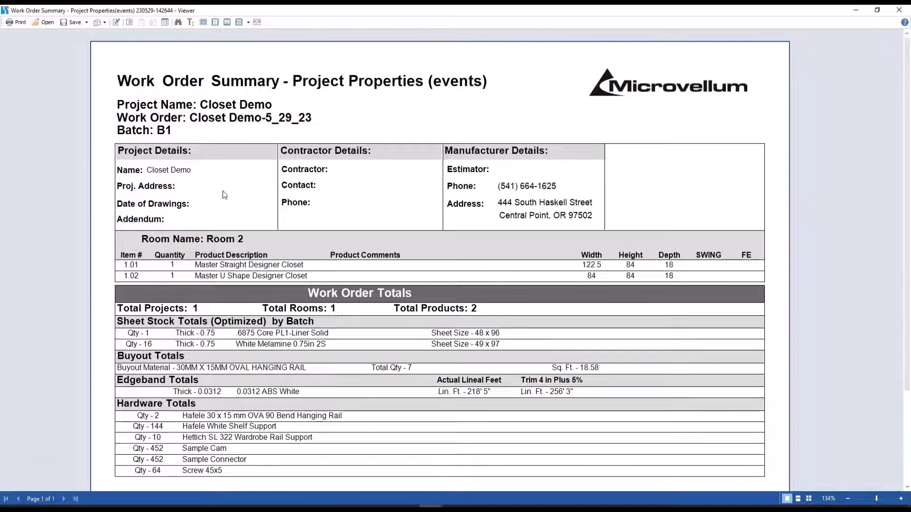
# Examine the sheet stock, buyout, edgeband and hardware totals in the work order summary and close the preview.
pyautogui.scroll(-2, 224, 194)
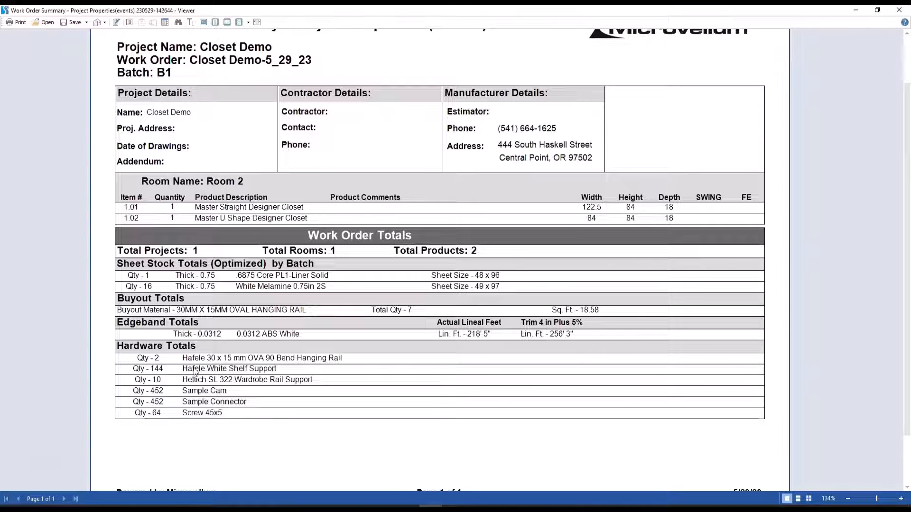
pyautogui.scroll(-2, 195, 371)
pyautogui.scroll(4, 253, 321)
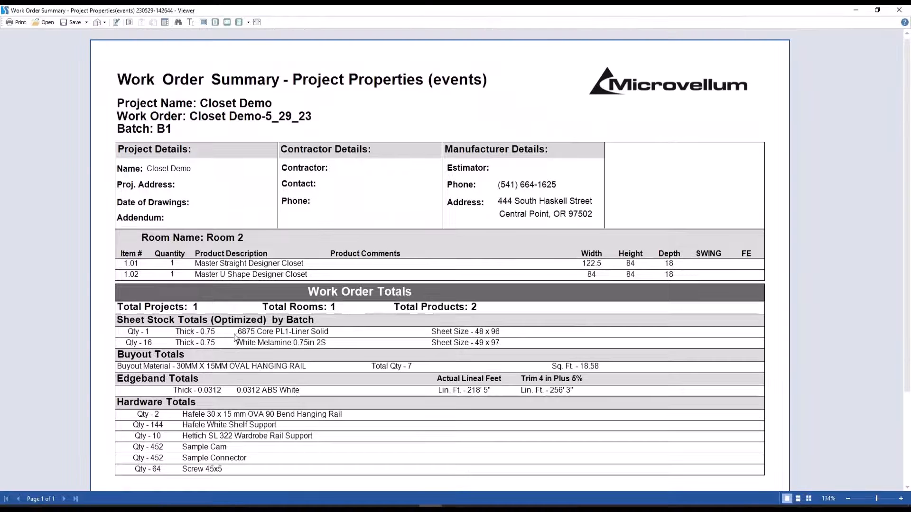
pyautogui.scroll(-2, 253, 320)
pyautogui.scroll(2, 271, 328)
pyautogui.click(899, 9)
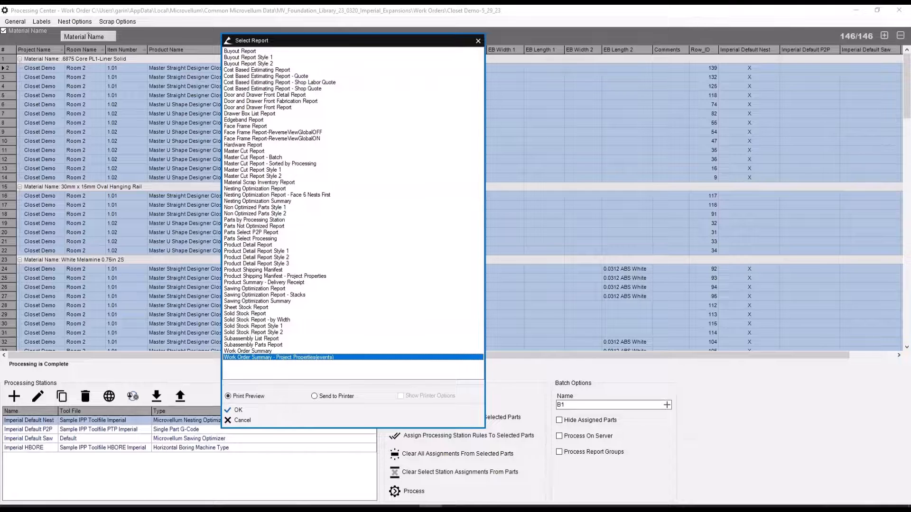
# Preview the Nesting Optimization Report, examine the layout and barcode of nest sheet 2, and close the preview.
pyautogui.click(282, 189)
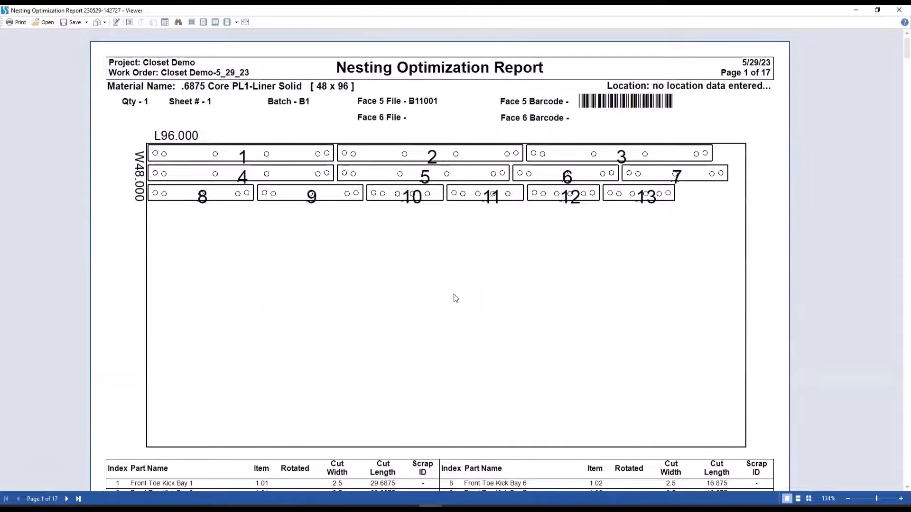
pyautogui.scroll(-10, 455, 285)
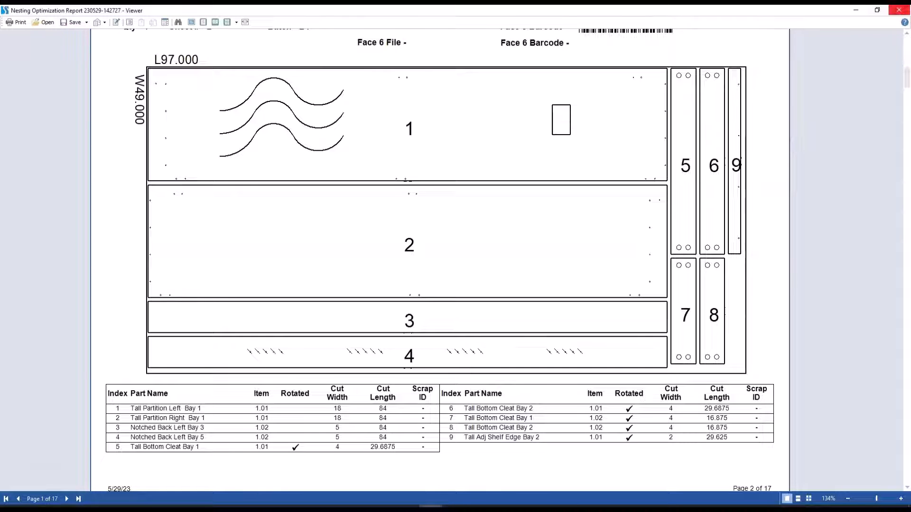
pyautogui.scroll(2, 592, 174)
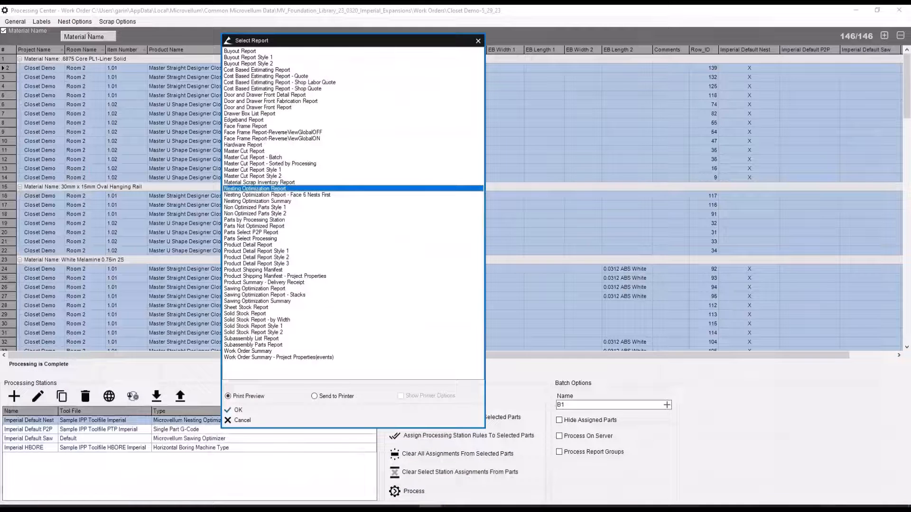
pyautogui.click(899, 9)
# Preview Product Detail Report Style 2, check the parts lists and section drawings of the closets, and close the preview.
pyautogui.click(274, 258)
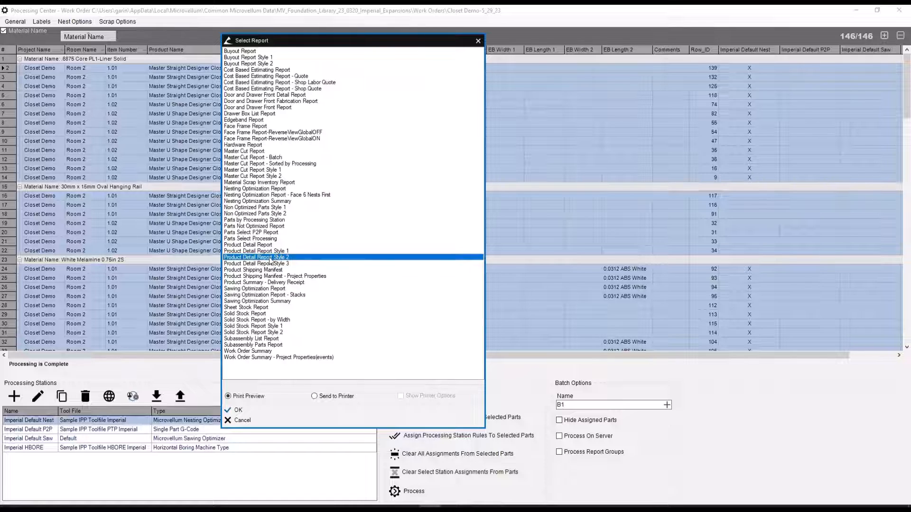
pyautogui.doubleClick(366, 258)
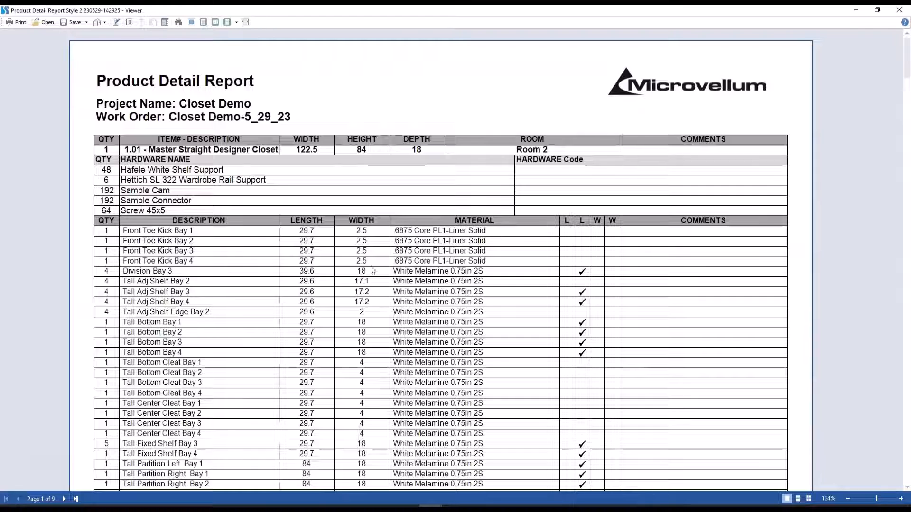
pyautogui.moveTo(908, 52); pyautogui.dragTo(904, 349)
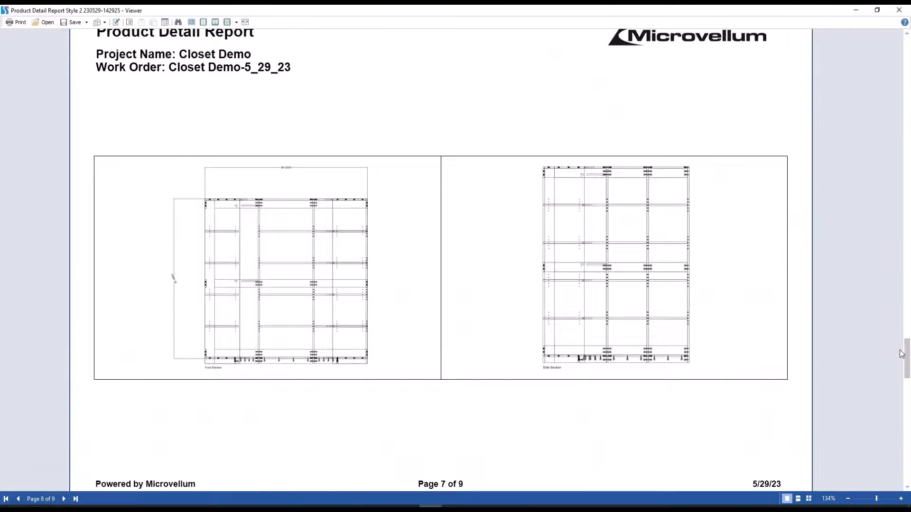
pyautogui.click(899, 11)
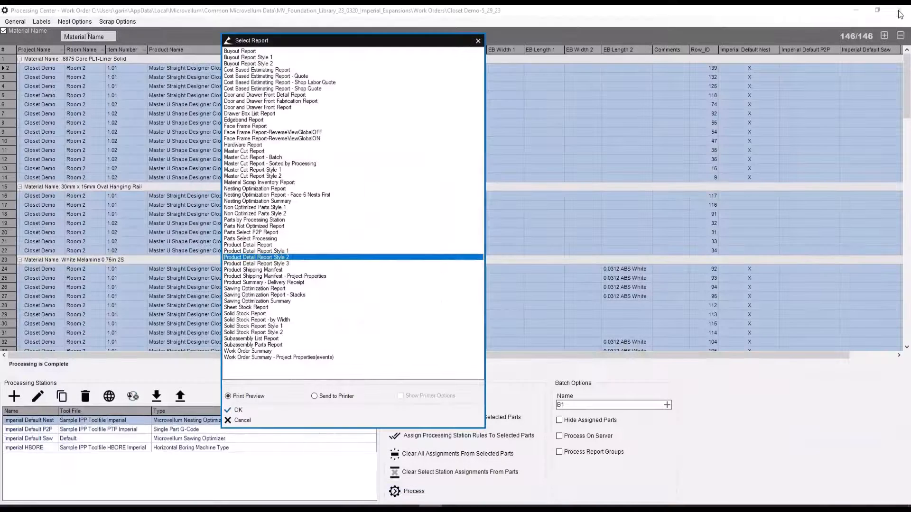
# Preview the Cost Based Estimating Report - Quote and examine the Room 2 product prices and project totals.
pyautogui.click(246, 64)
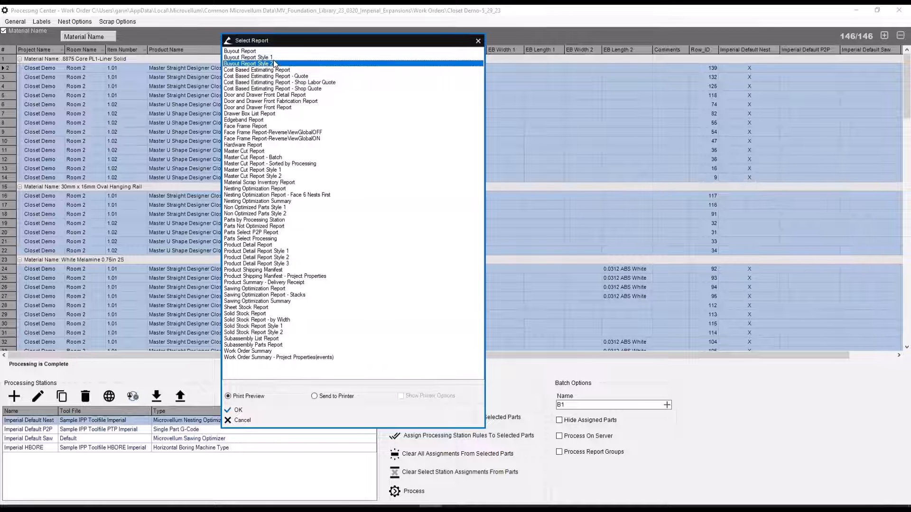
pyautogui.press('Up')
pyautogui.press('Up')
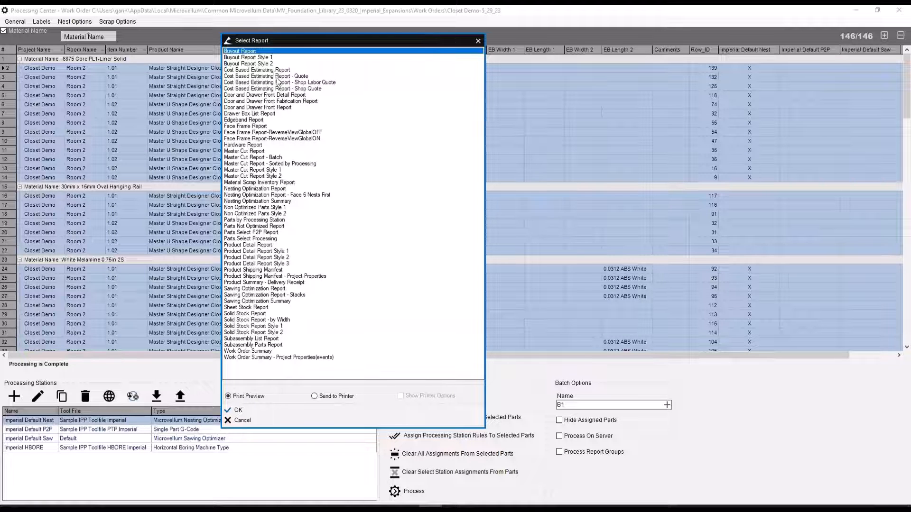
pyautogui.click(277, 77)
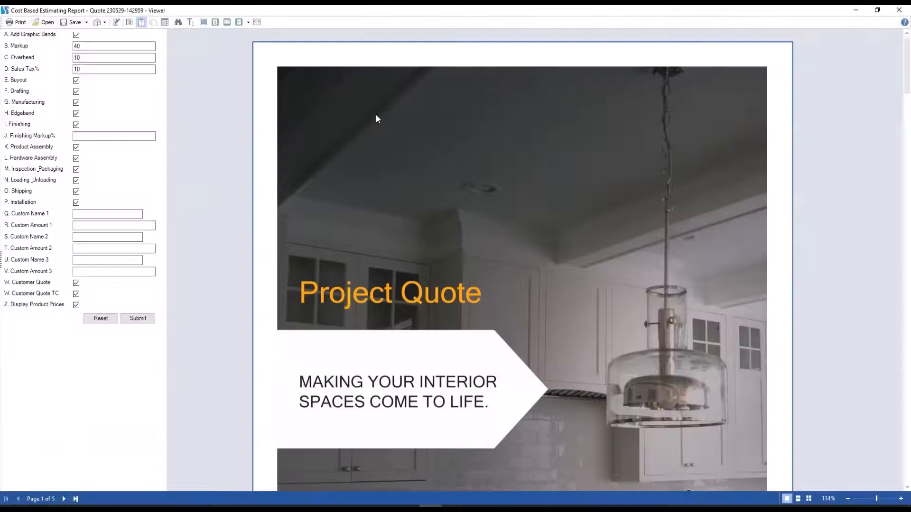
pyautogui.scroll(-8, 432, 264)
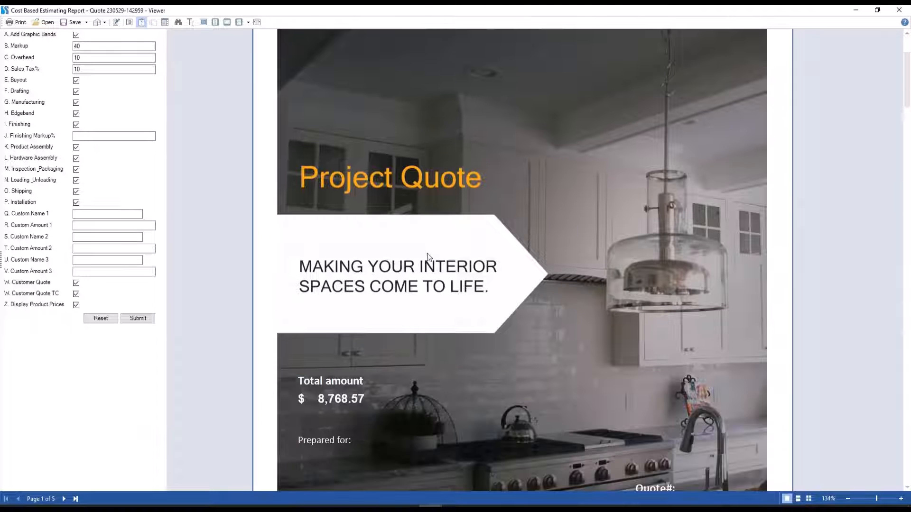
pyautogui.scroll(-8, 525, 245)
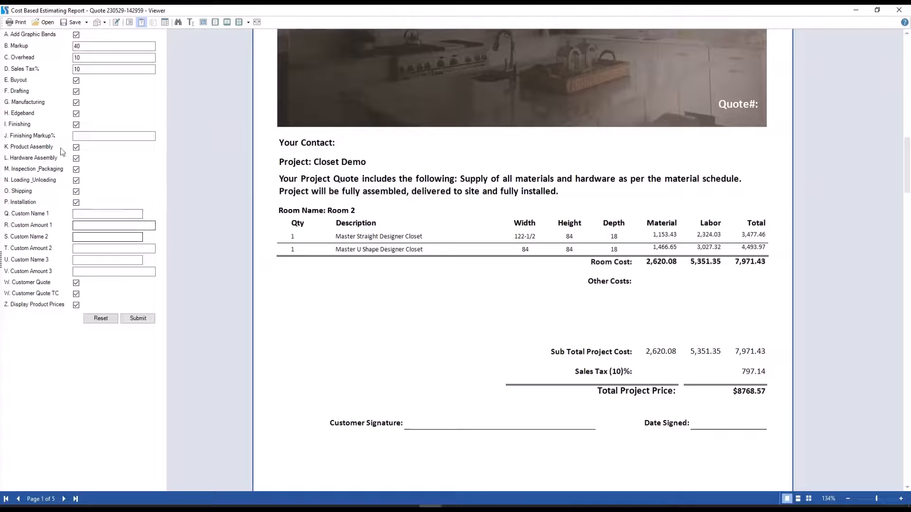
# Try a sales tax of 7% with shipping and installation excluded in the quote options, and close the preview without submitting.
pyautogui.doubleClick(94, 72)
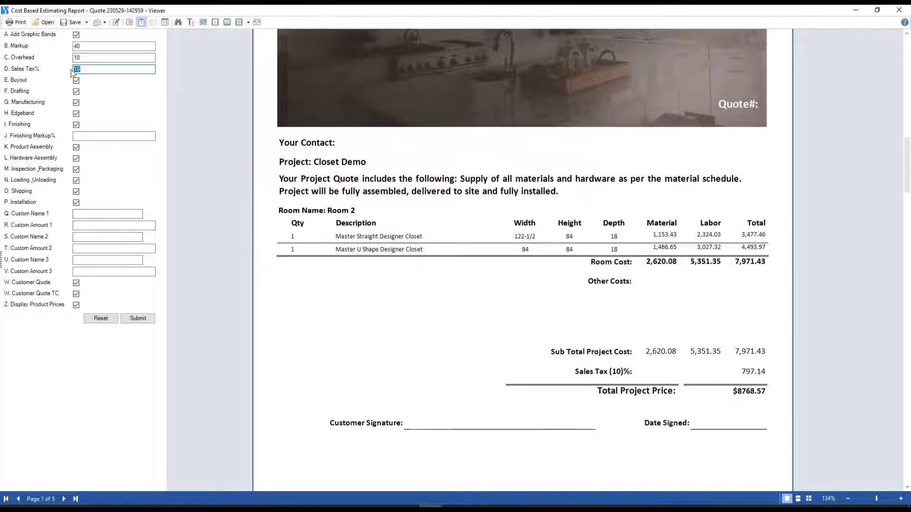
pyautogui.write('7')
pyautogui.click(88, 57)
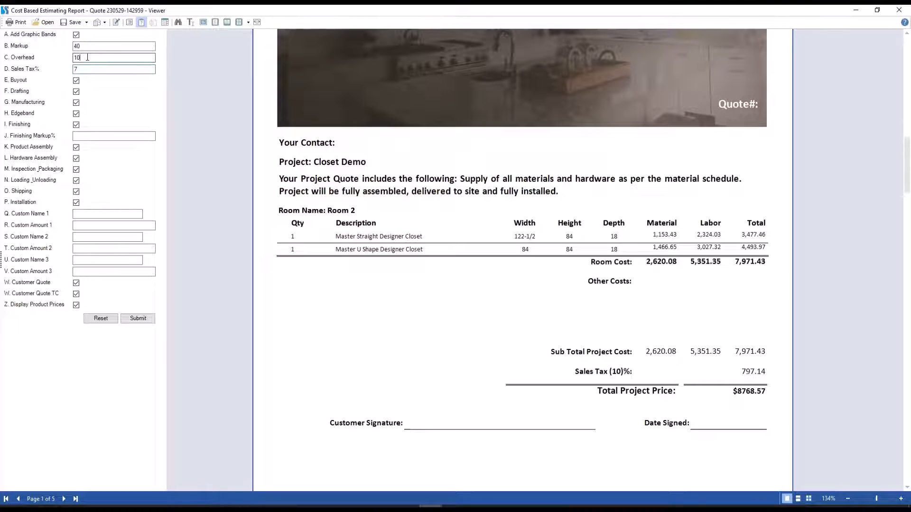
pyautogui.click(76, 203)
pyautogui.click(76, 191)
pyautogui.click(899, 9)
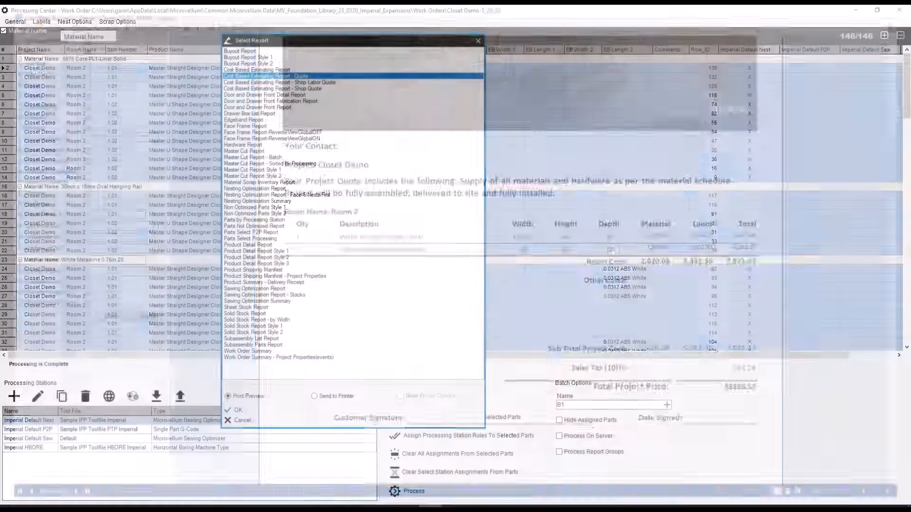
# Preview the Cost Based Estimating Report - Shop Quote and examine the sheet stock, buyout, edgebanding and hardware material costs.
pyautogui.click(317, 89)
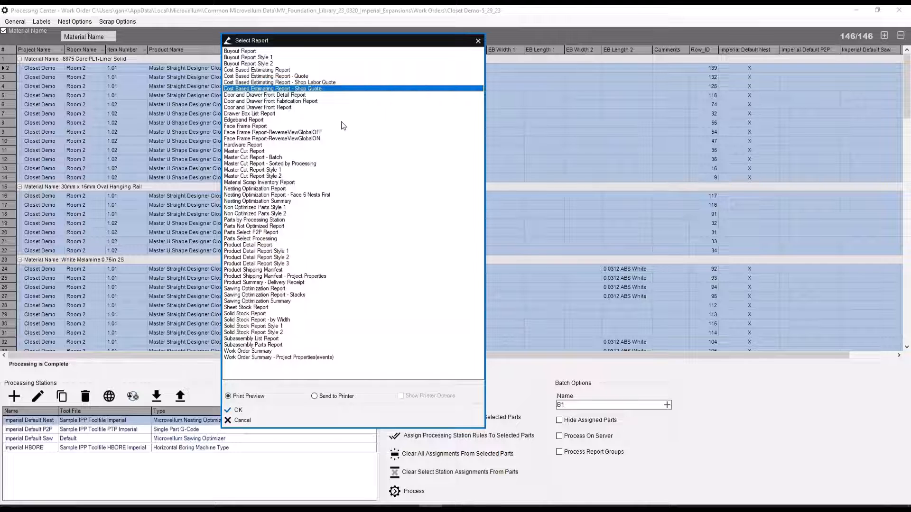
pyautogui.doubleClick(301, 89)
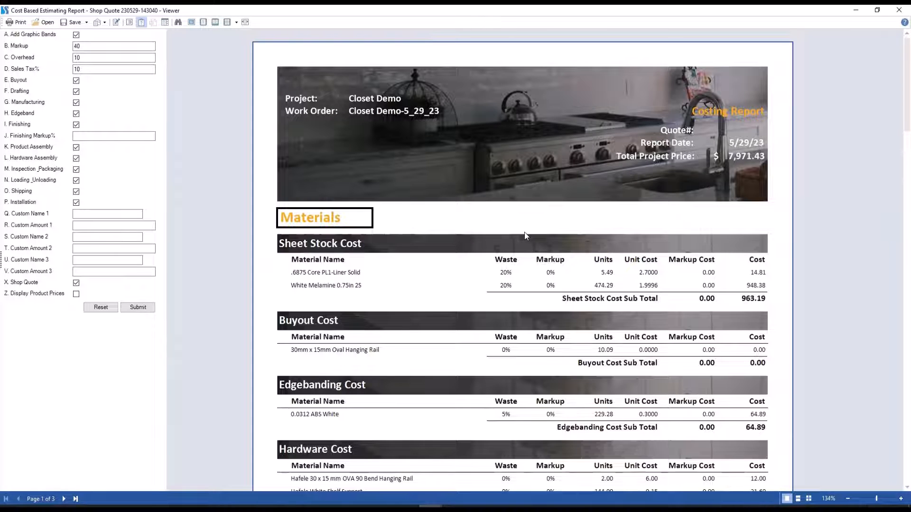
pyautogui.scroll(-2, 525, 232)
pyautogui.scroll(-2, 462, 197)
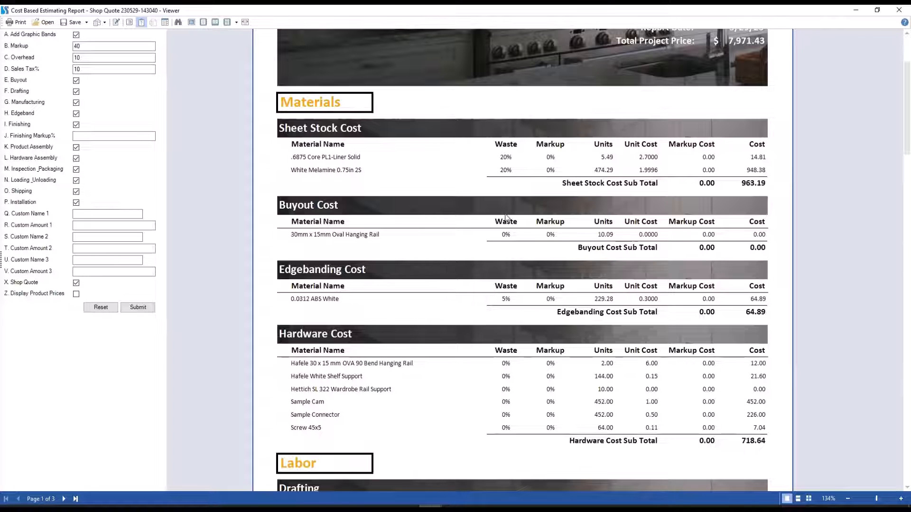
pyautogui.scroll(-3, 500, 221)
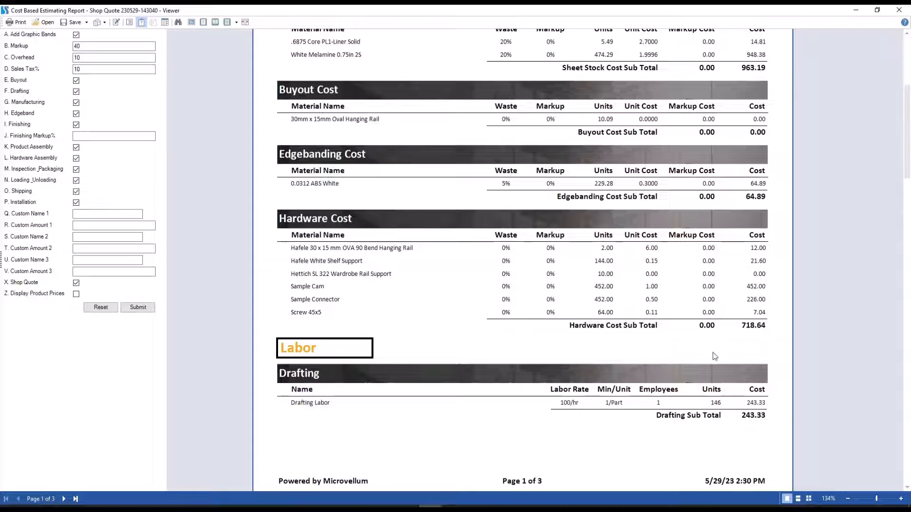
# Examine the shop quote's labor rates, minutes per unit and costs from drafting and manufacturing through shipping and onsite assembly.
pyautogui.scroll(-6, 715, 356)
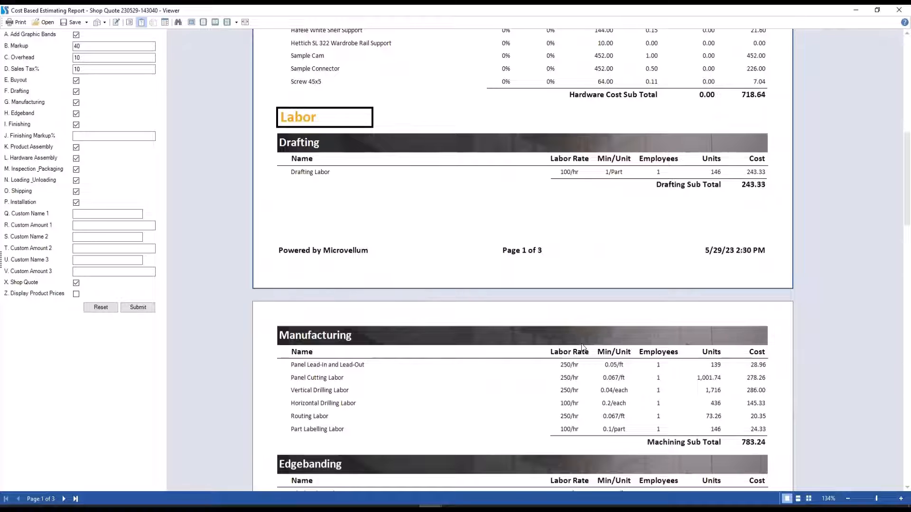
pyautogui.scroll(-3, 593, 316)
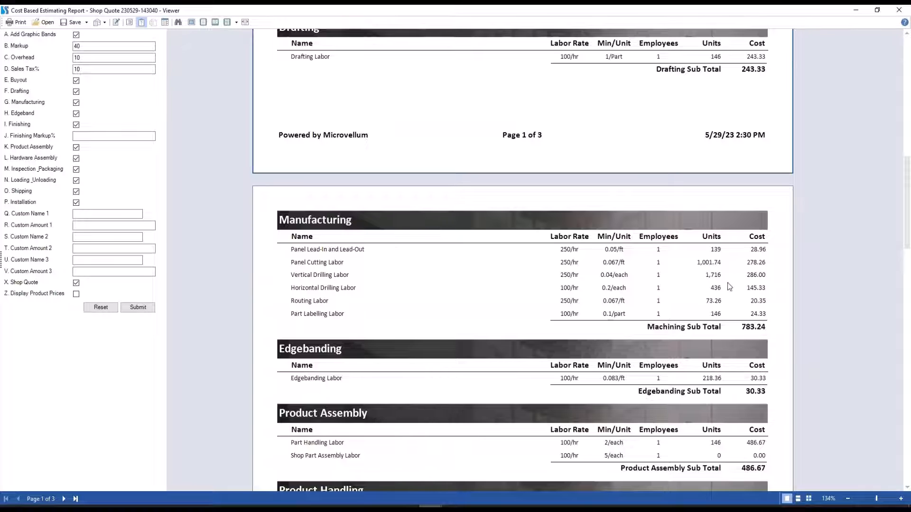
pyautogui.scroll(-1, 729, 286)
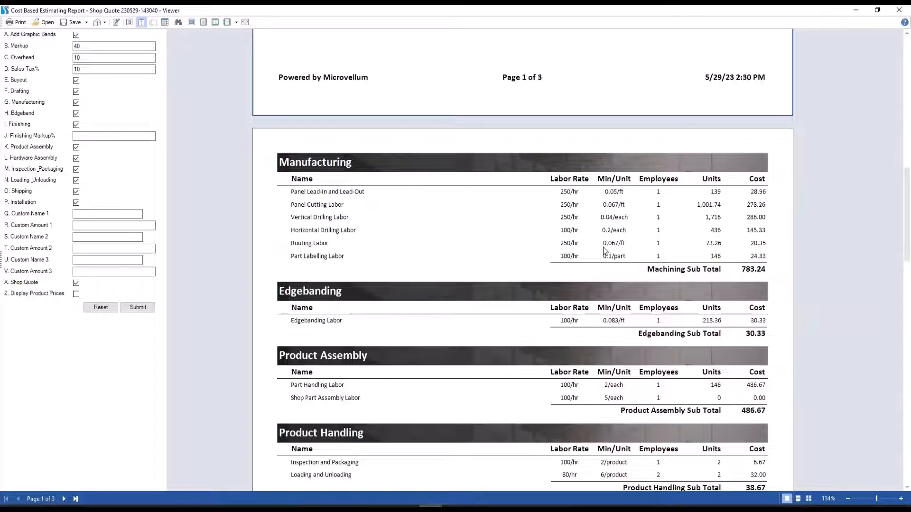
pyautogui.scroll(-2, 708, 247)
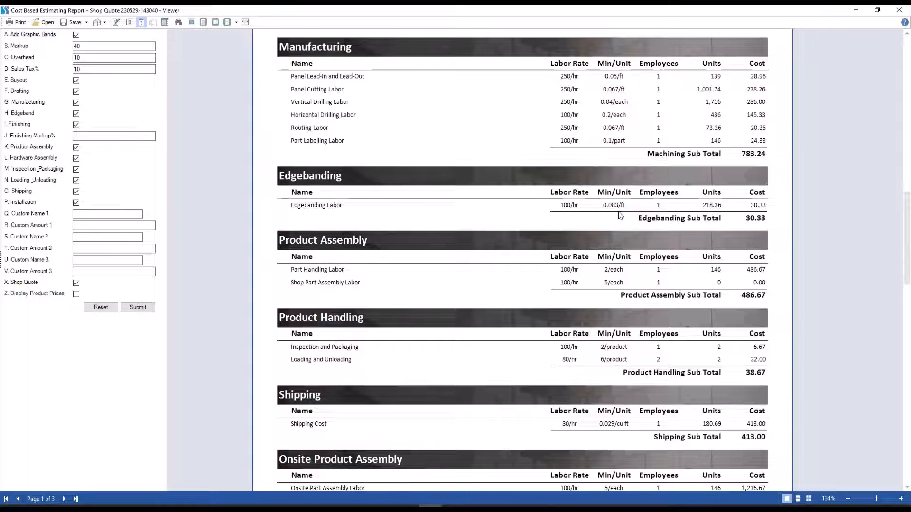
pyautogui.scroll(-3, 619, 216)
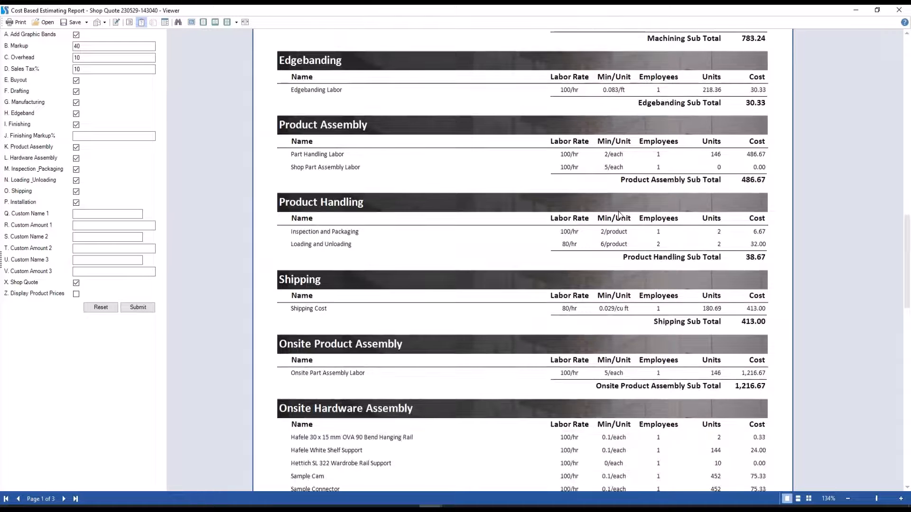
pyautogui.scroll(-2, 618, 212)
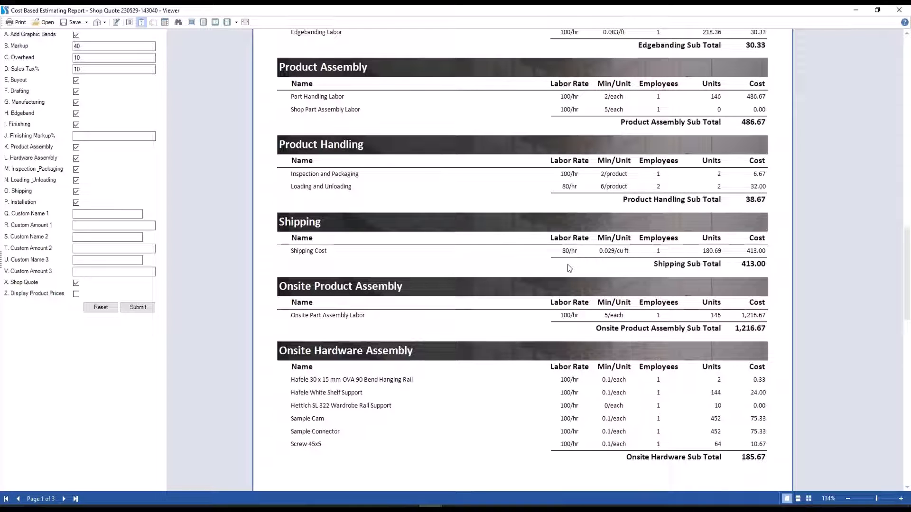
pyautogui.scroll(-3, 569, 269)
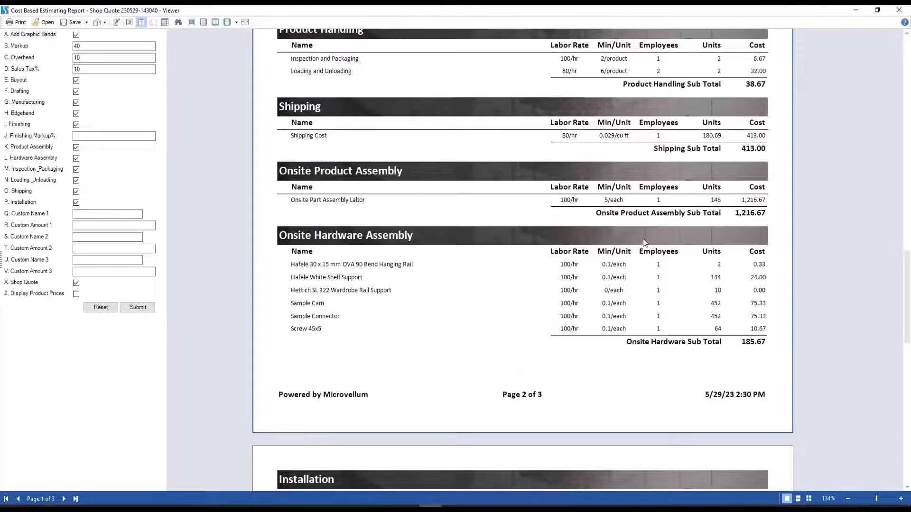
# Check the shop quote's installation cost, project totals and custom name fields, then close the preview and the report selection.
pyautogui.scroll(-10, 643, 242)
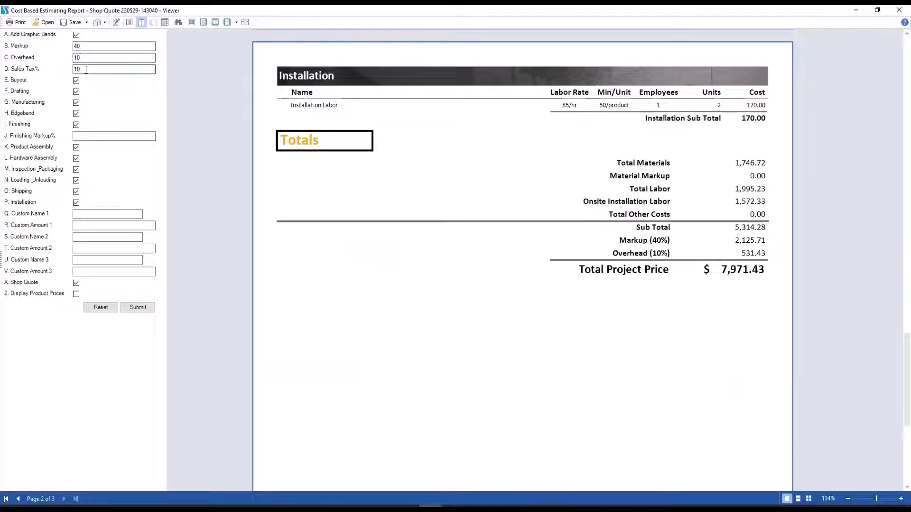
pyautogui.click(91, 238)
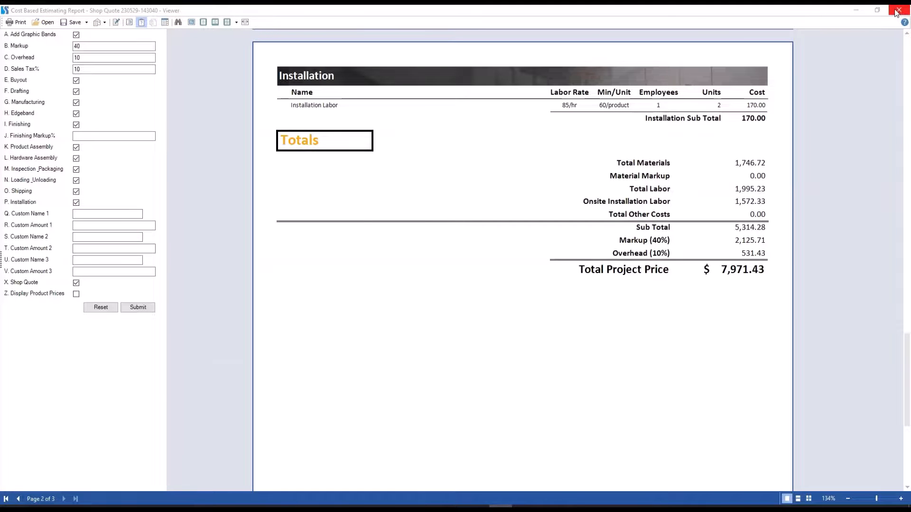
pyautogui.click(897, 12)
pyautogui.click(478, 41)
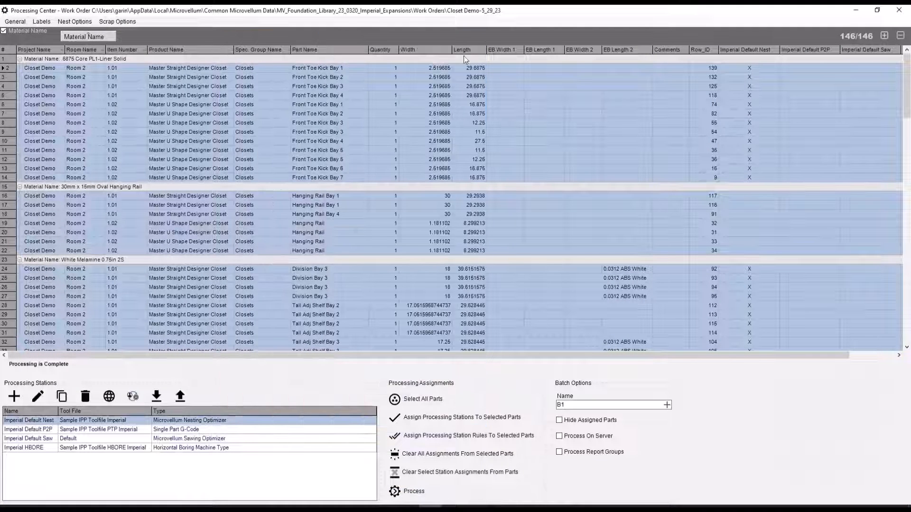
# In the activity stations setup, set 201 - Vertical Drilling to 20 units per minute of factory time and open its labor rate for editing.
pyautogui.click(133, 396)
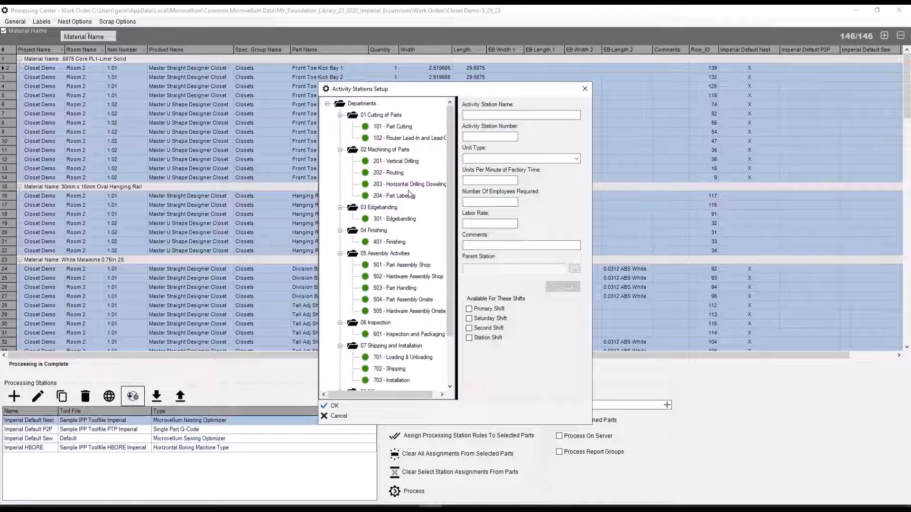
pyautogui.click(402, 162)
pyautogui.doubleClick(466, 181)
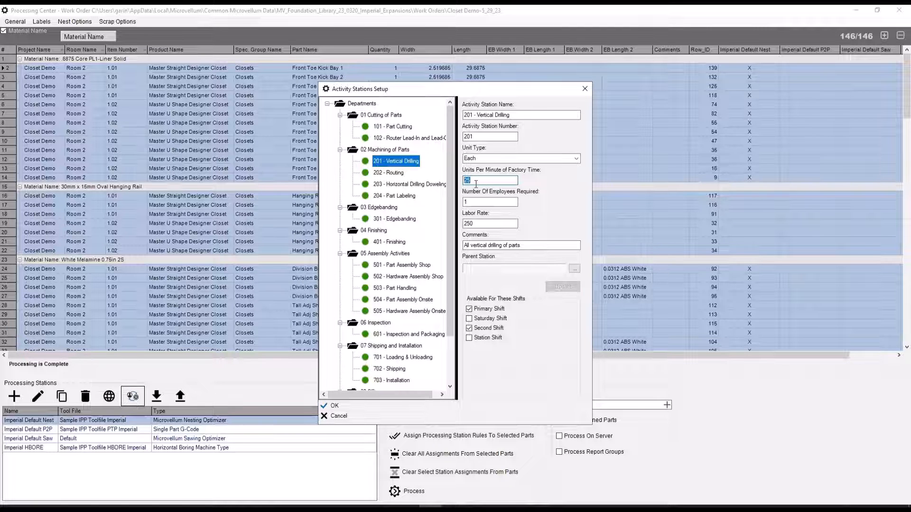
pyautogui.write('2')
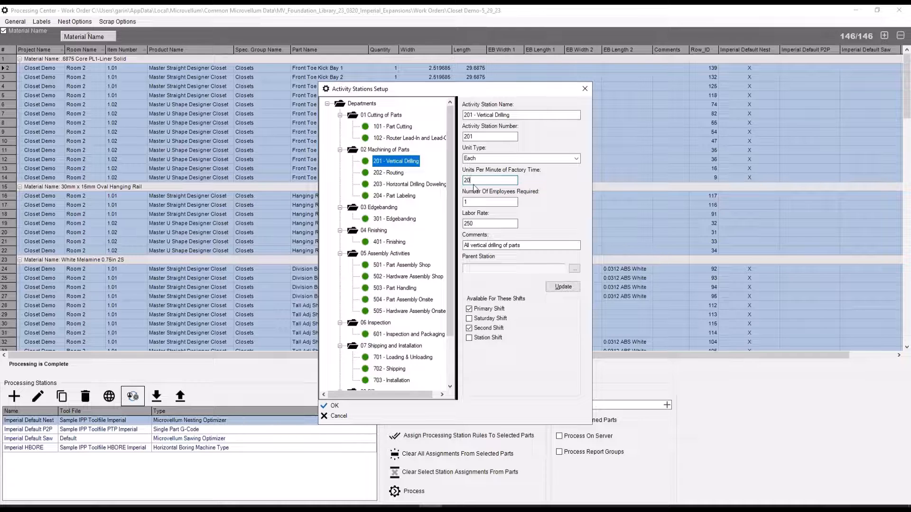
pyautogui.doubleClick(471, 226)
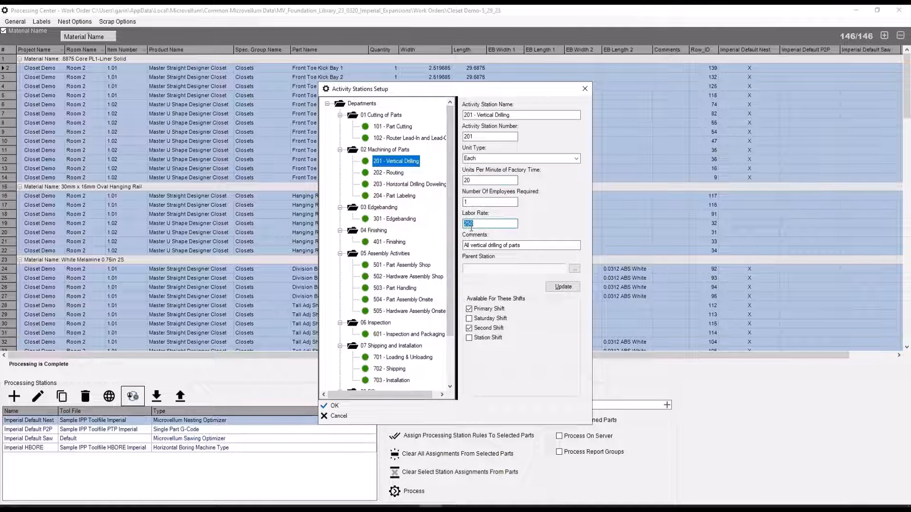